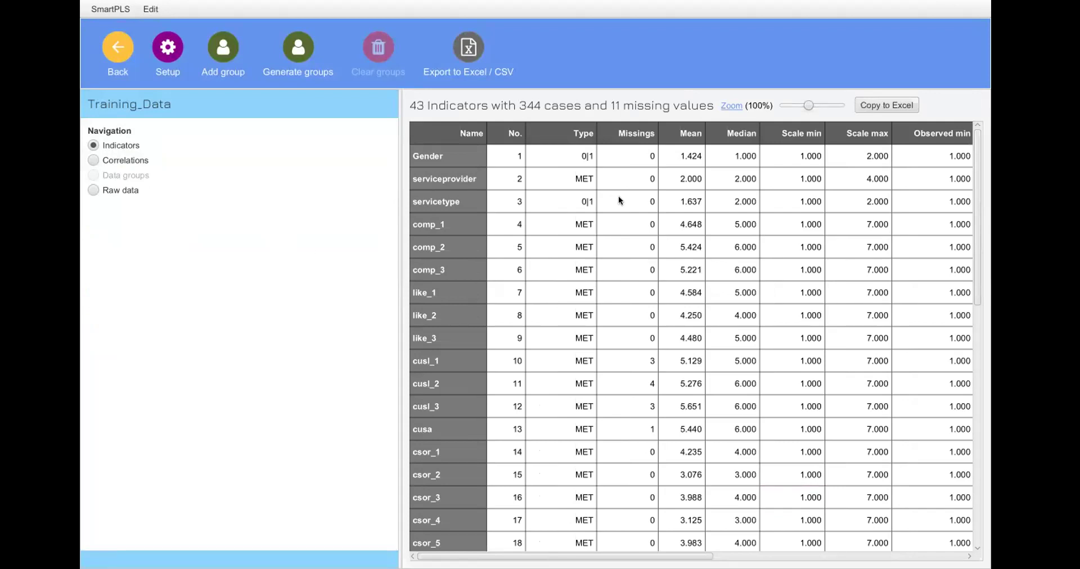
Step: Review the indicator table of Training_Data with a narrower navigation pane and return to the workspace
{"action": "left_click_drag", "start_coordinate": [398, 251], "coordinate": [149, 291]}
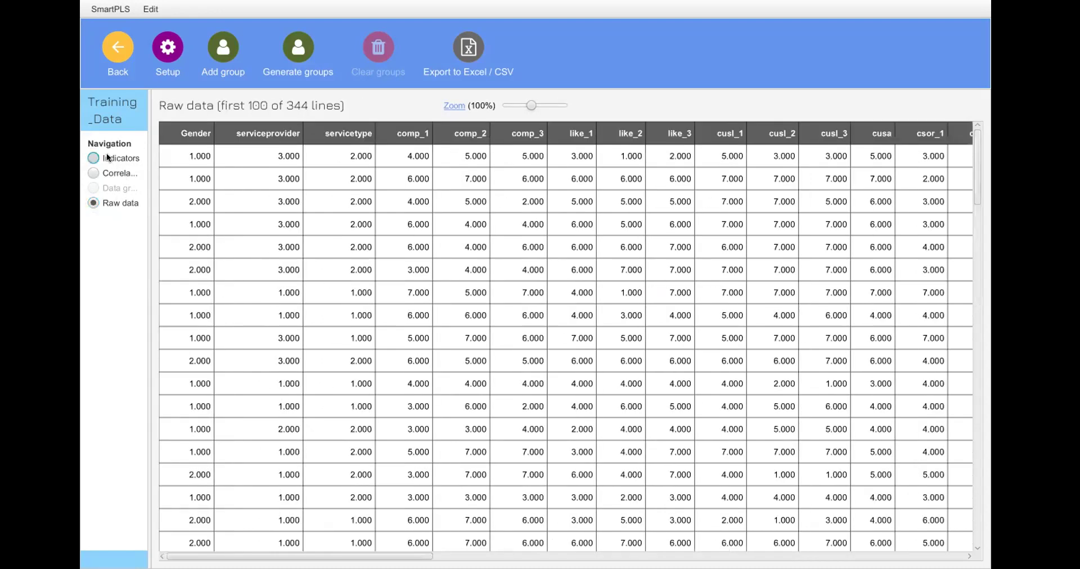
{"action": "left_click", "coordinate": [107, 157]}
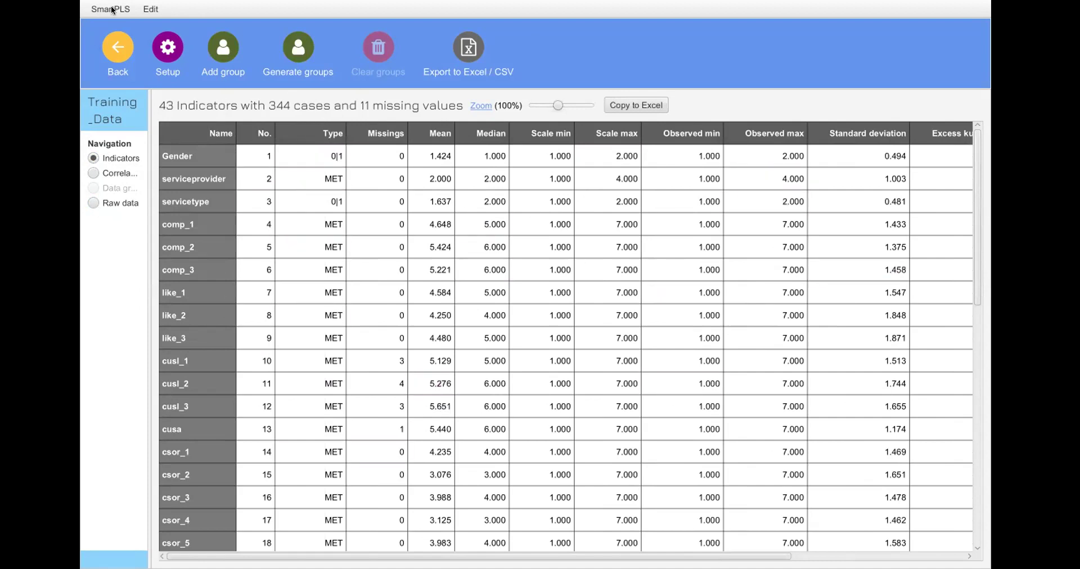
{"action": "left_click", "coordinate": [112, 50]}
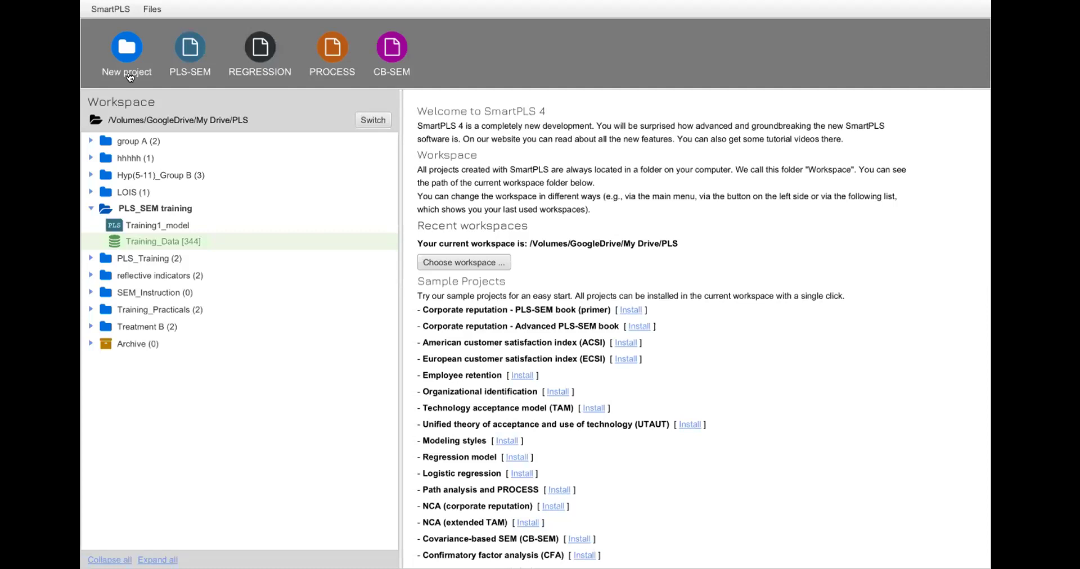
Step: Delete Training1_model from the PLS_SEM training project
{"action": "left_click", "coordinate": [141, 225]}
{"action": "right_click", "coordinate": [192, 359]}
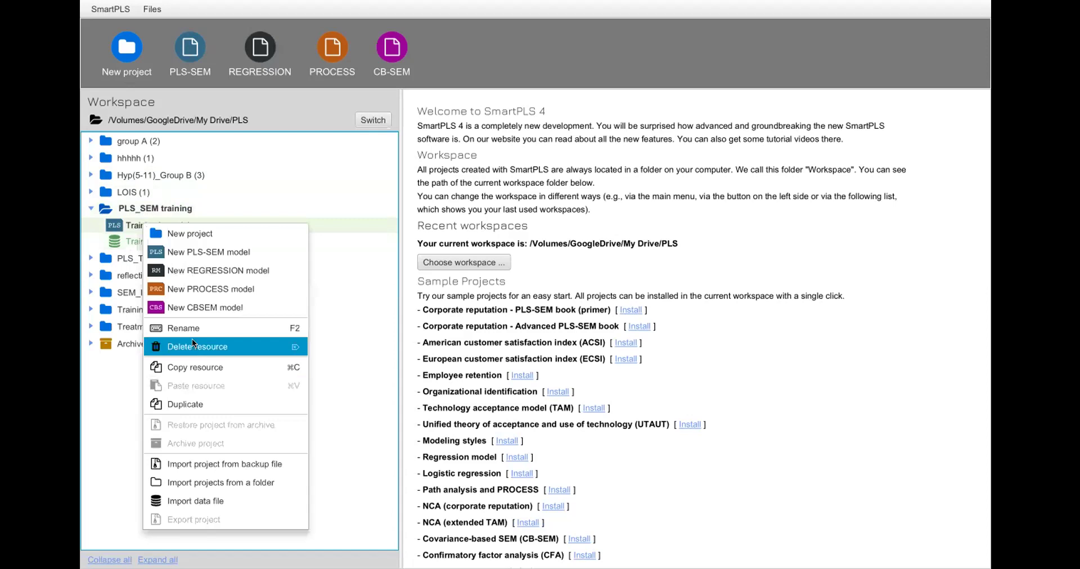
{"action": "left_click", "coordinate": [191, 346]}
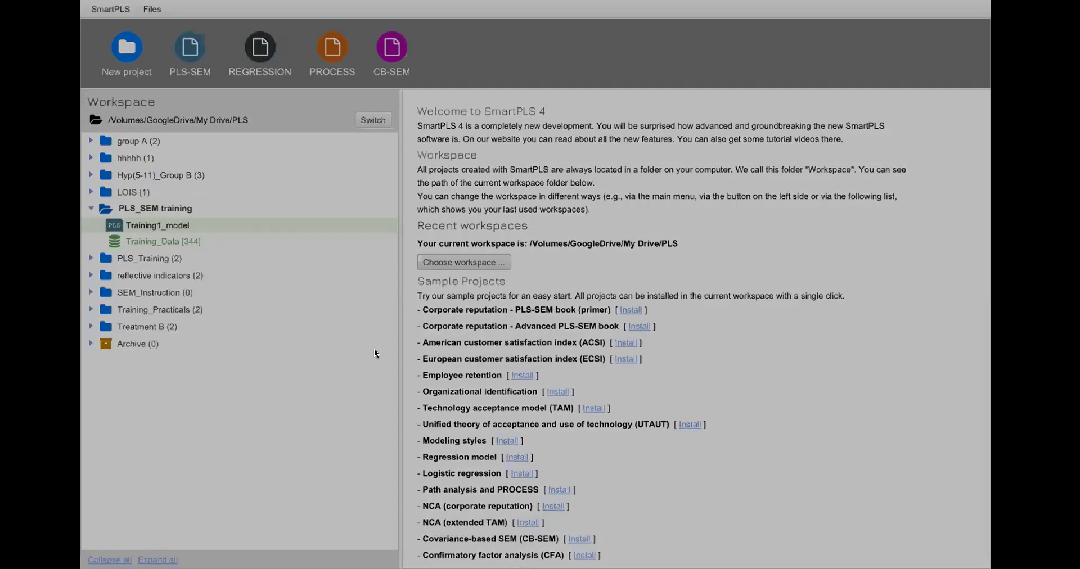
{"action": "left_click", "coordinate": [571, 309]}
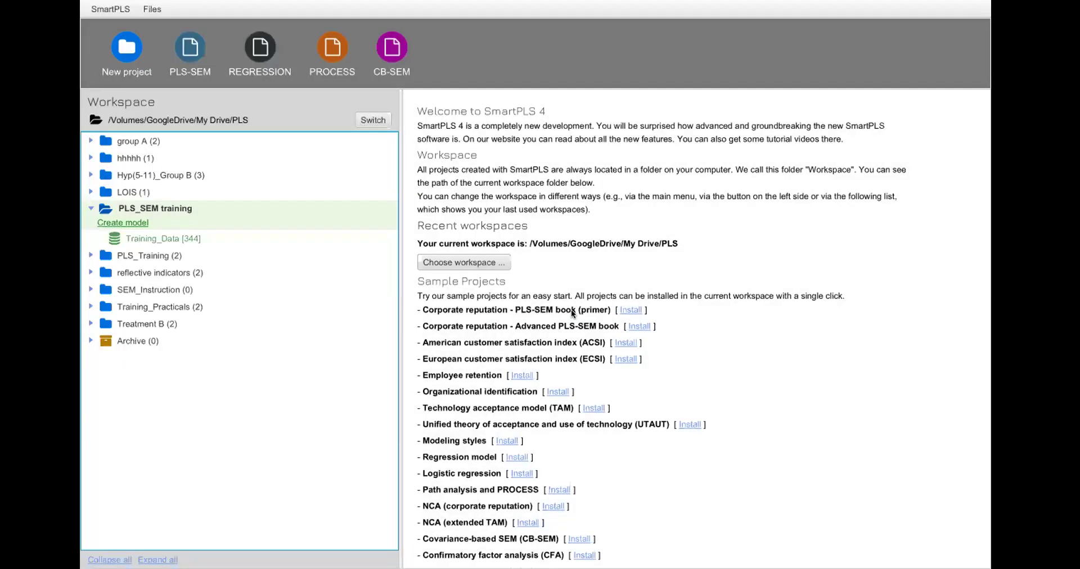
Step: Create a new PLS-SEM model named Customer Loyalty in the PLS_SEM training project
{"action": "left_click", "coordinate": [122, 223]}
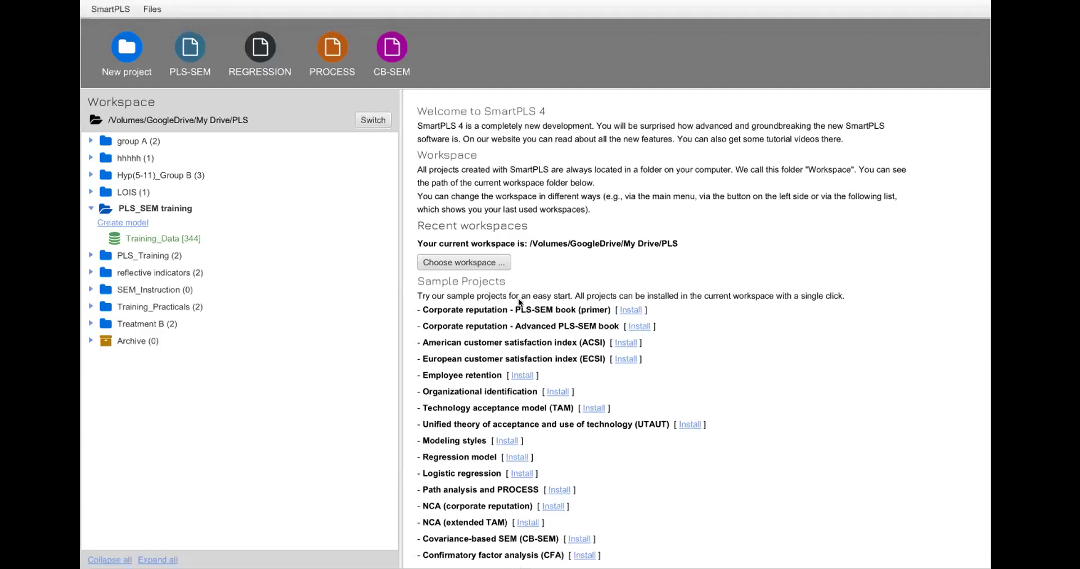
{"action": "left_click", "coordinate": [113, 222]}
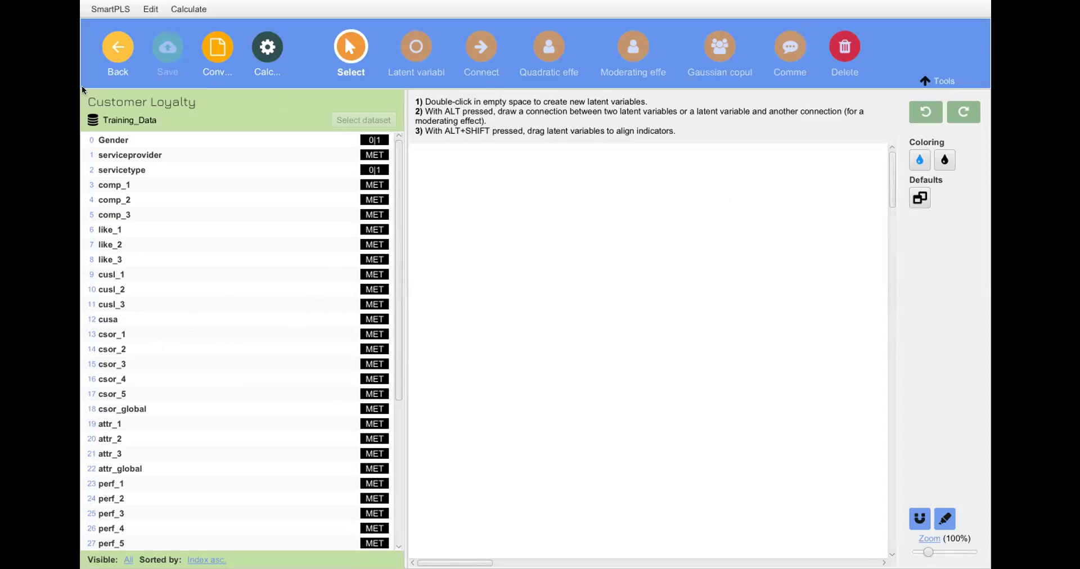
Step: Take the application window out of full screen and make it smaller
{"action": "mouse_move", "coordinate": [129, 20]}
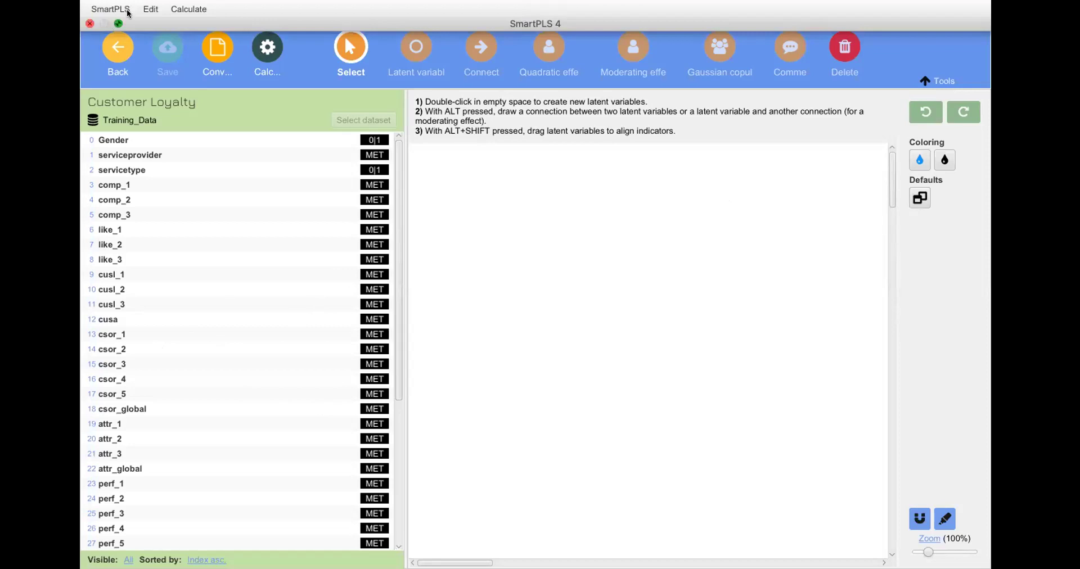
{"action": "left_click", "coordinate": [116, 24]}
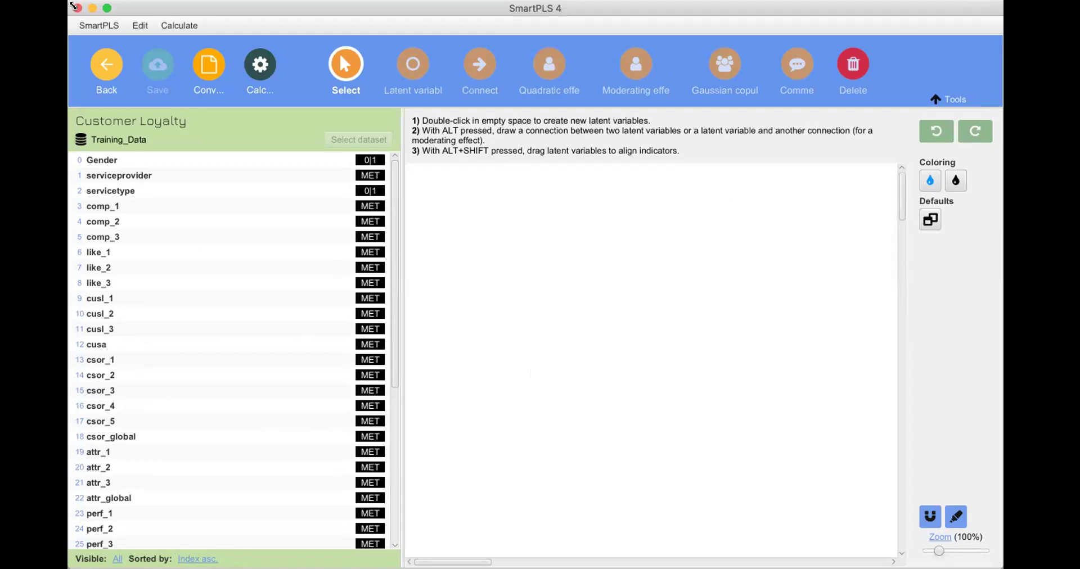
{"action": "left_click_drag", "start_coordinate": [74, 6], "coordinate": [198, 8]}
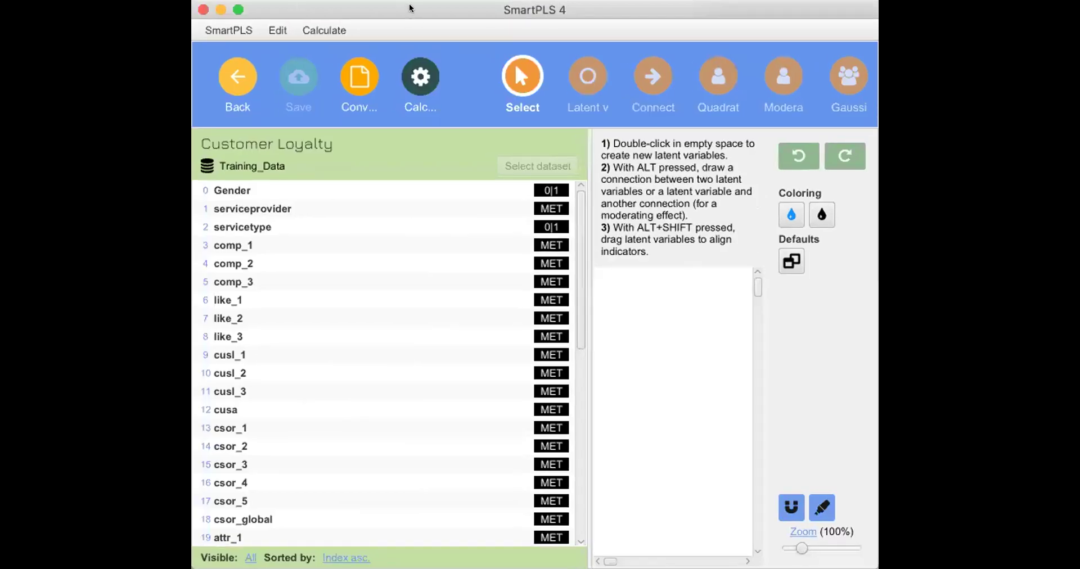
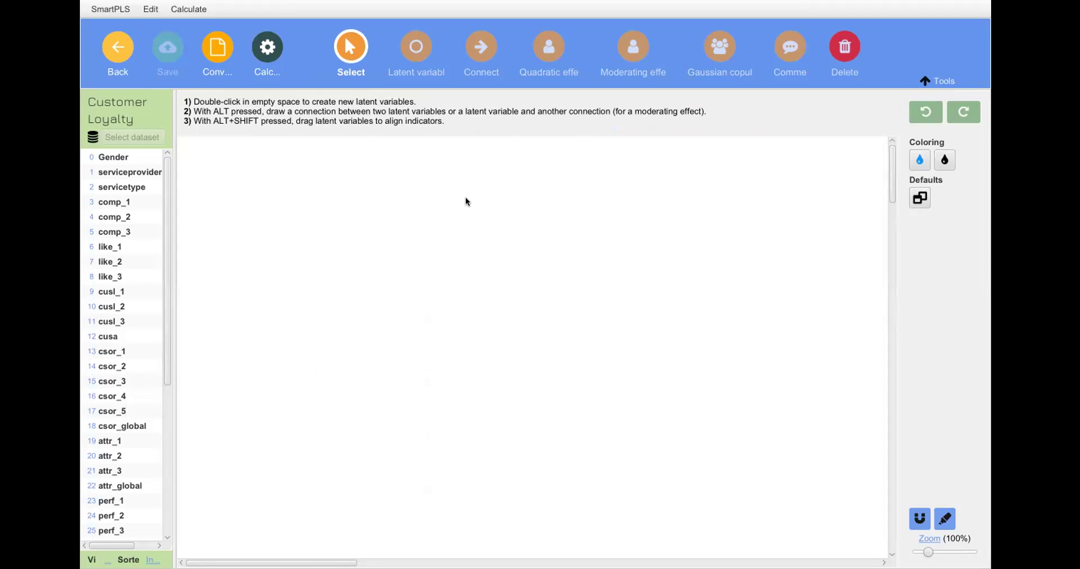
{"action": "left_click", "coordinate": [111, 200]}
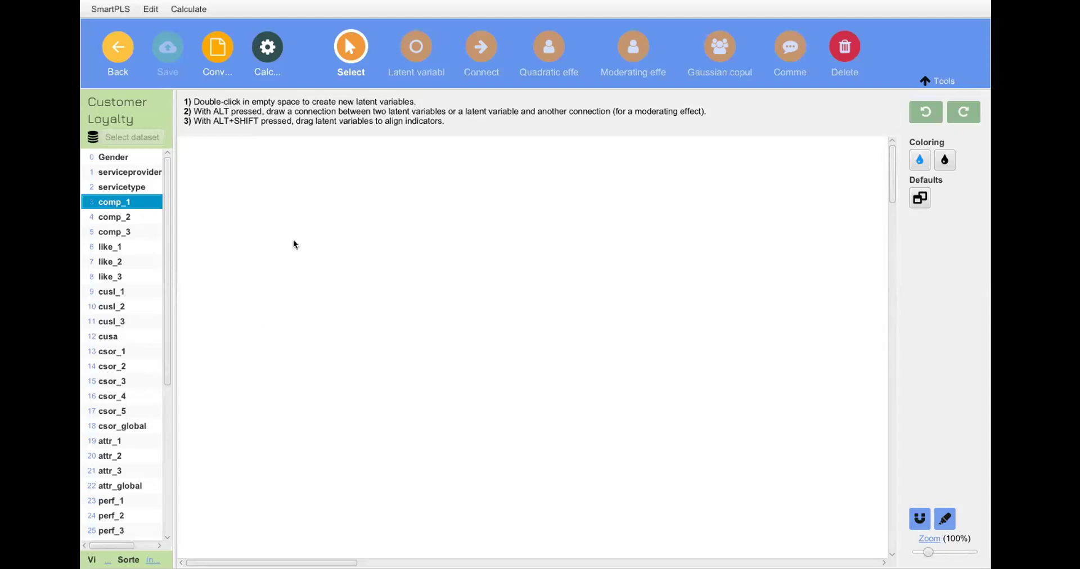
{"action": "left_click", "coordinate": [287, 226]}
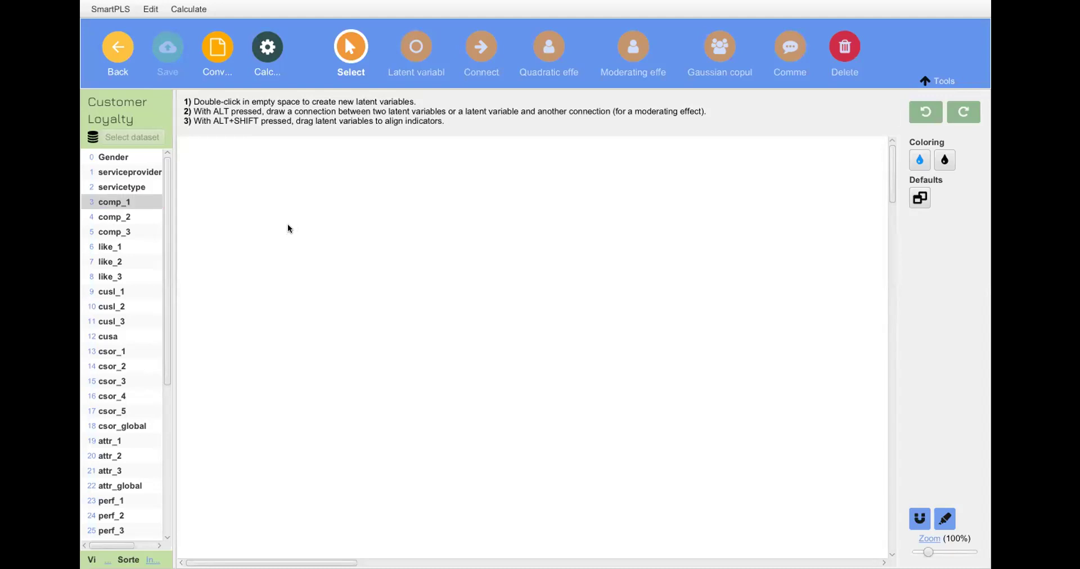
{"action": "double_click", "coordinate": [289, 228]}
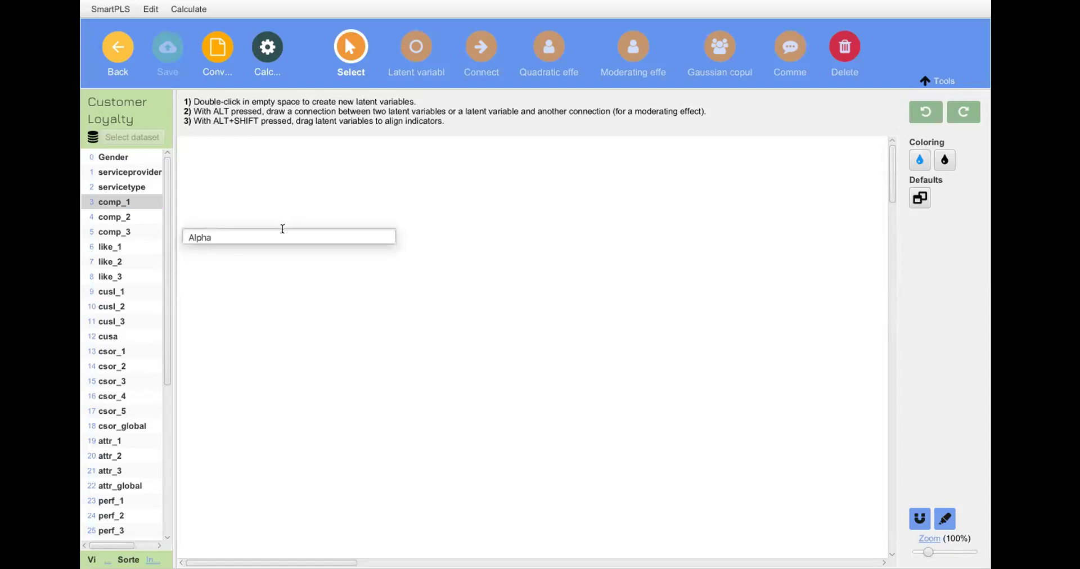
{"action": "key", "text": "Escape"}
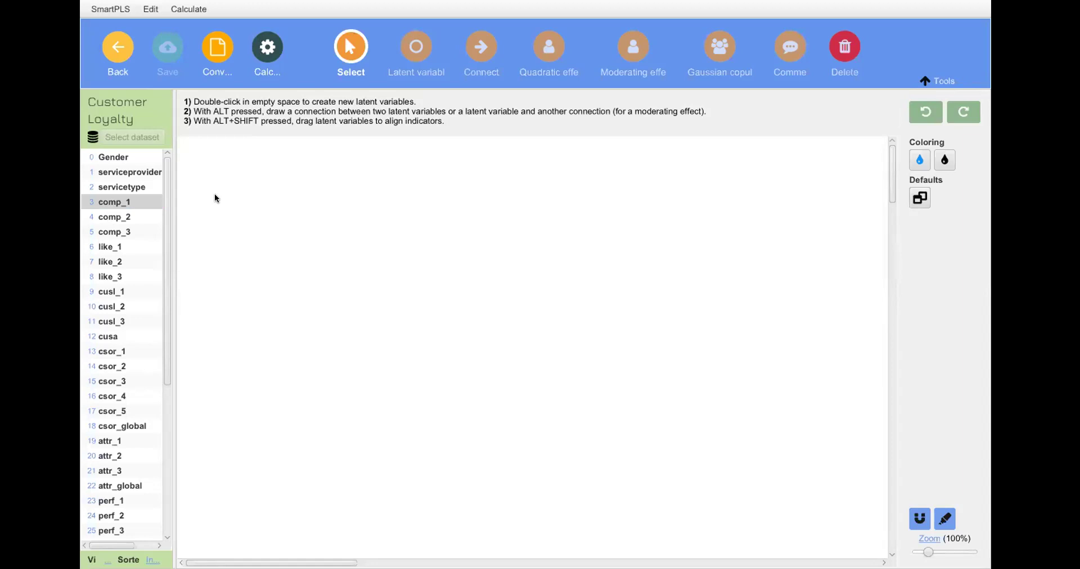
Step: Add a latent variable named Competency in the upper part of the empty canvas
{"action": "double_click", "coordinate": [329, 214]}
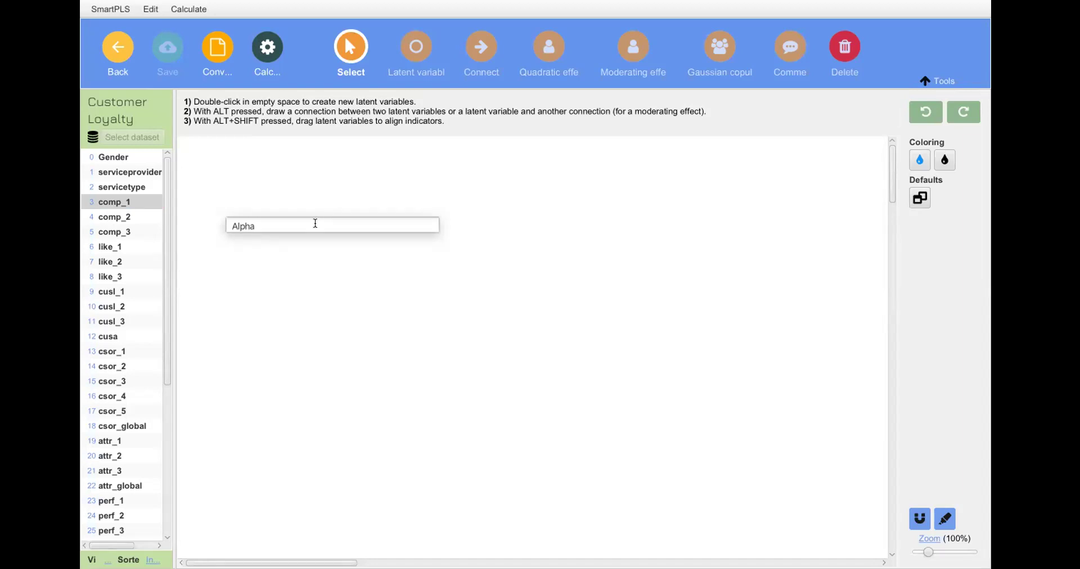
{"action": "left_click", "coordinate": [316, 223]}
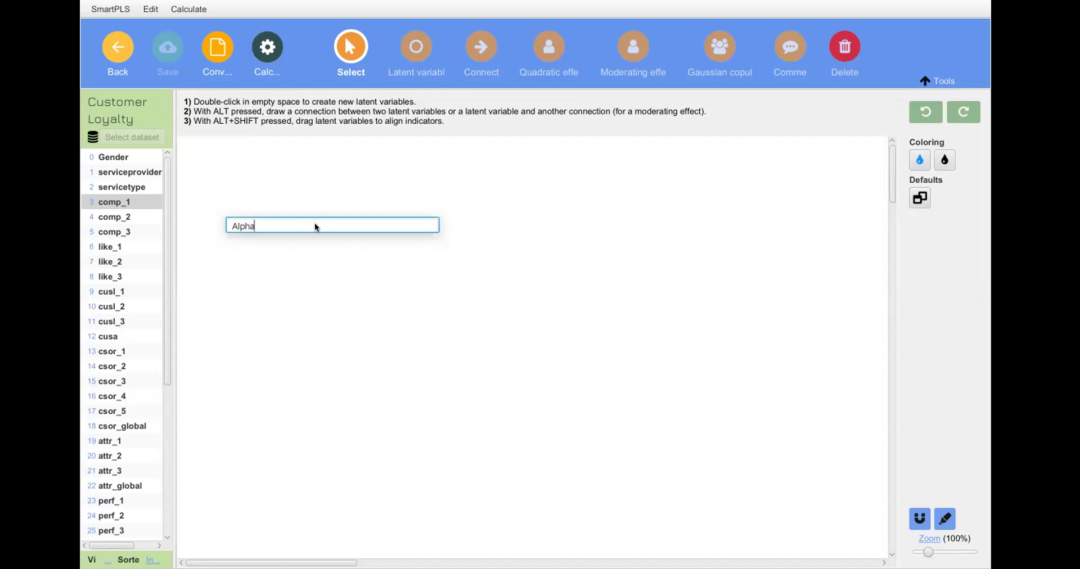
{"action": "key", "text": "BackSpace"}
{"action": "key", "text": "BackSpace"}
{"action": "key", "text": "BackSpace"}
{"action": "key", "text": "BackSpace"}
{"action": "key", "text": "BackSpace"}
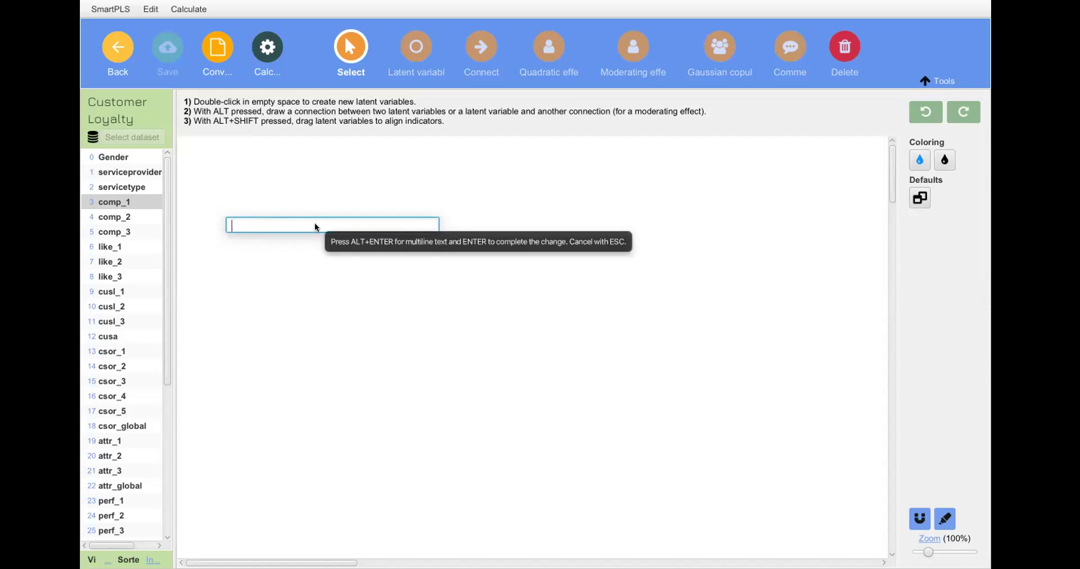
{"action": "type", "text": "Competency"}
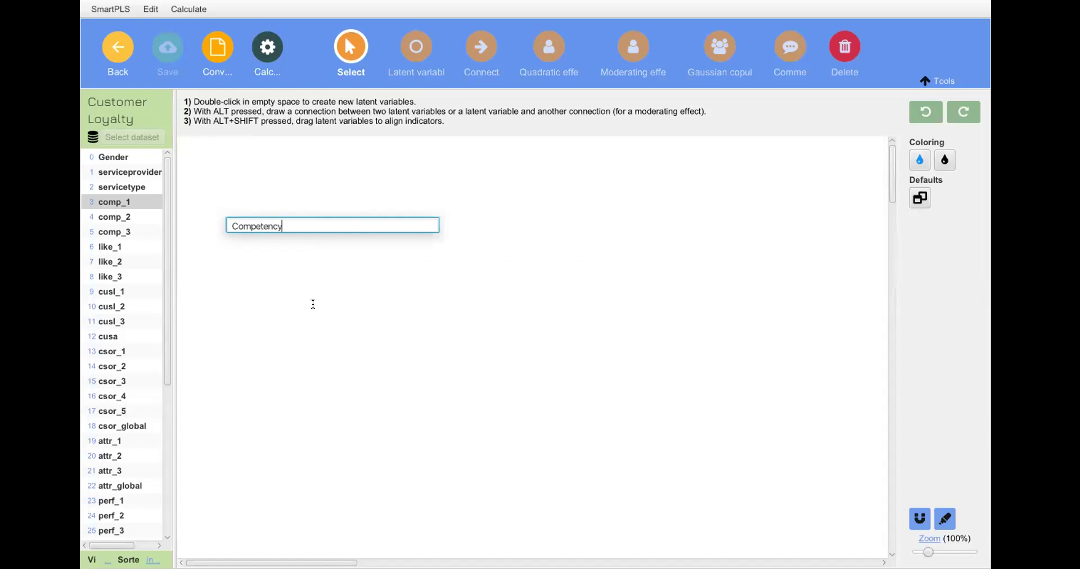
{"action": "key", "text": "Return"}
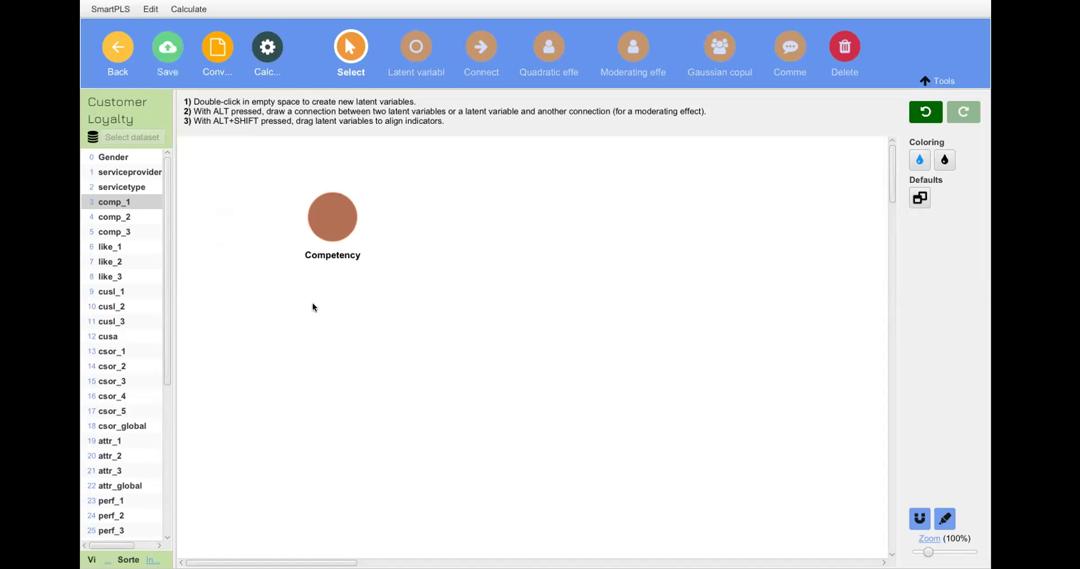
{"action": "left_click", "coordinate": [314, 307]}
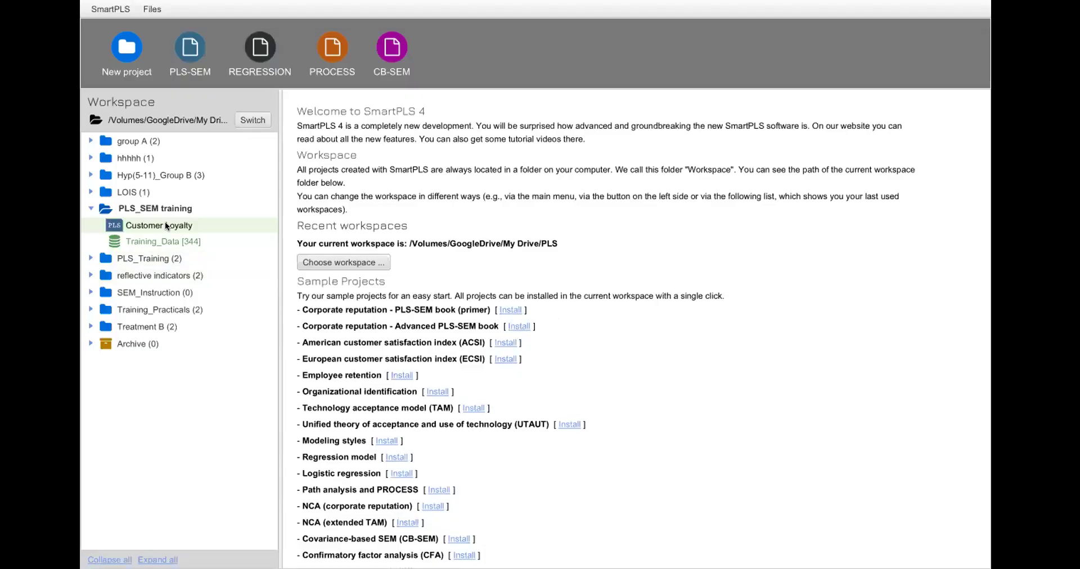
Step: Reopen the Customer Loyalty model and create a latent variable named Competency on its canvas
{"action": "double_click", "coordinate": [165, 223]}
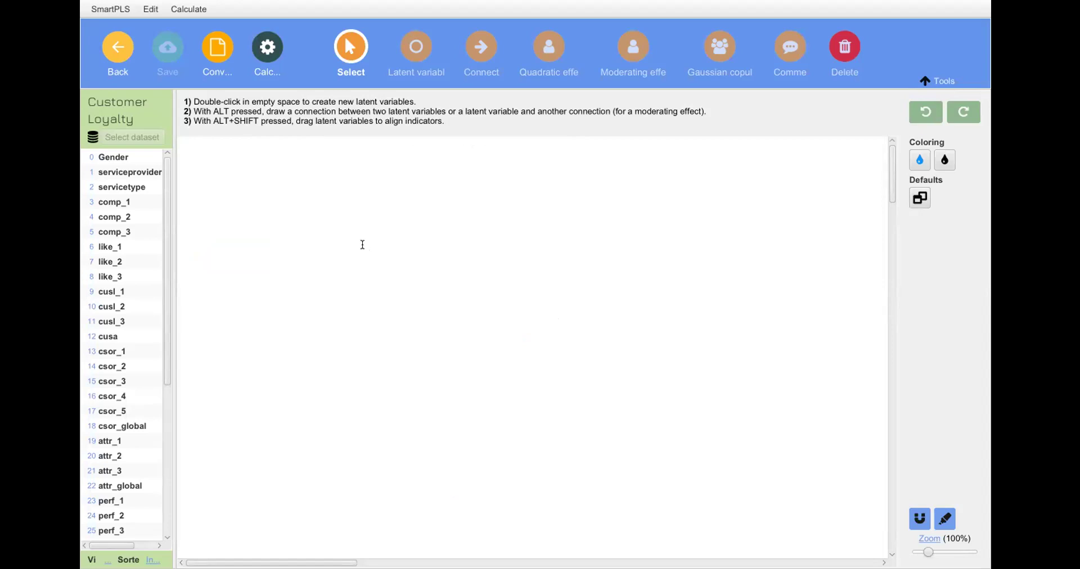
{"action": "double_click", "coordinate": [362, 245]}
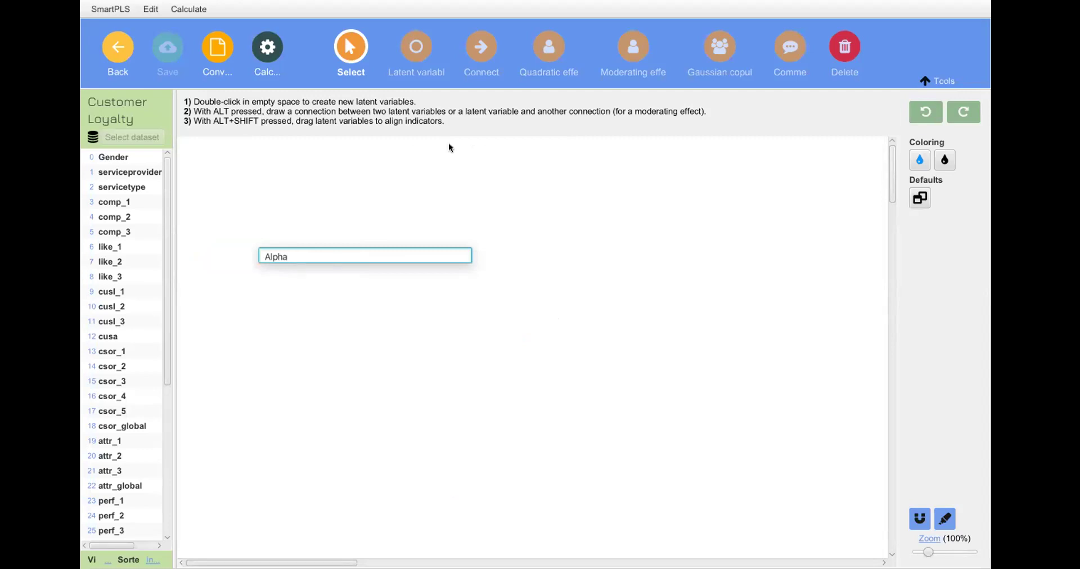
{"action": "key", "text": "BackSpace"}
{"action": "key", "text": "BackSpace"}
{"action": "key", "text": "BackSpace"}
{"action": "key", "text": "BackSpace"}
{"action": "type", "text": "Competence"}
{"action": "key", "text": "BackSpace"}
{"action": "type", "text": "y"}
{"action": "key", "text": "Return"}
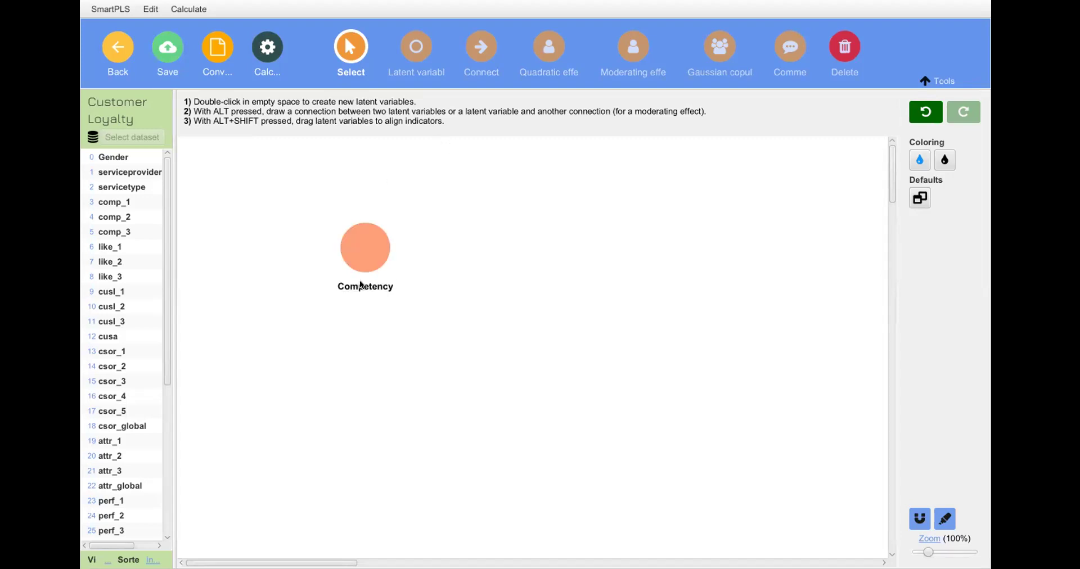
Step: Assign the indicators comp_1, comp_2 and comp_3 to the Competency latent variable
{"action": "left_click", "coordinate": [125, 202]}
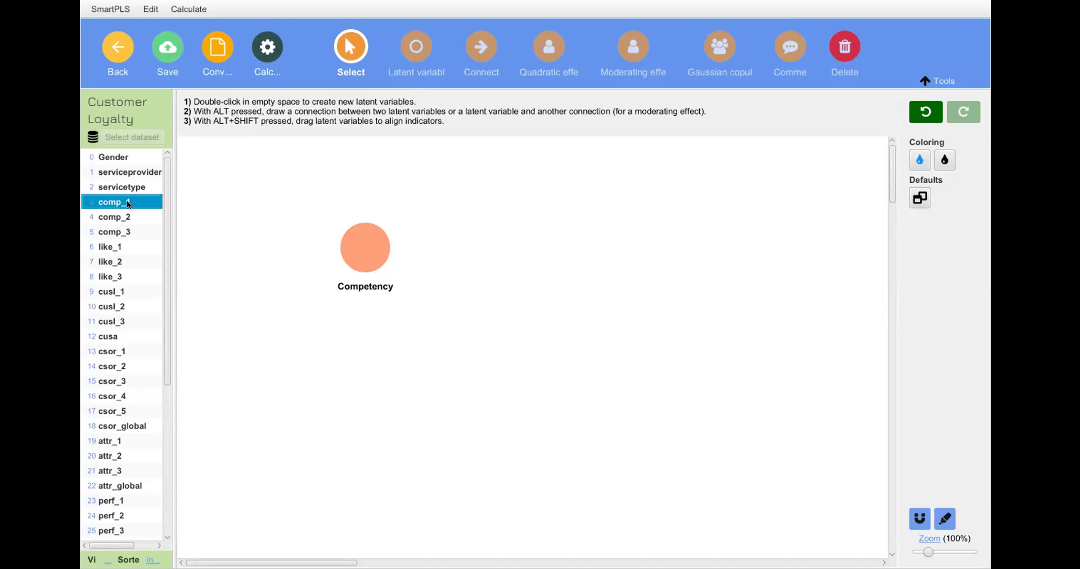
{"action": "left_click", "coordinate": [106, 217]}
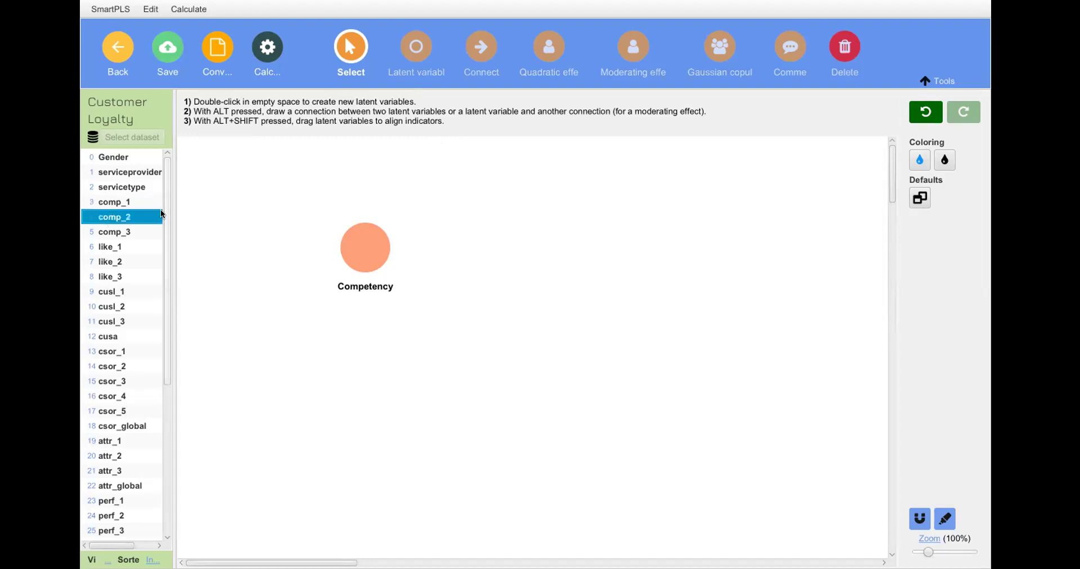
{"action": "left_click", "coordinate": [123, 236]}
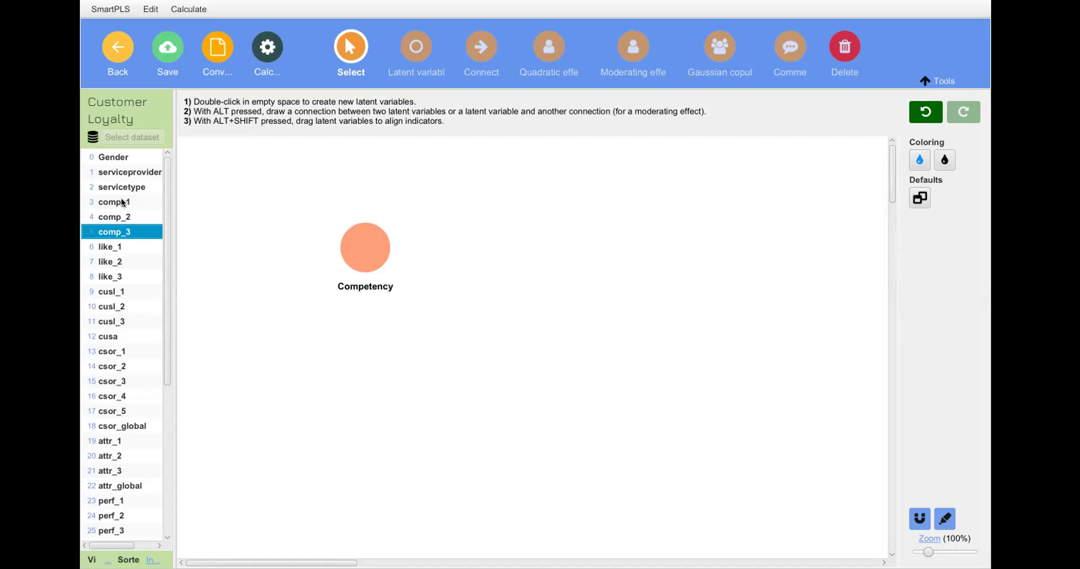
{"action": "left_click", "coordinate": [107, 202]}
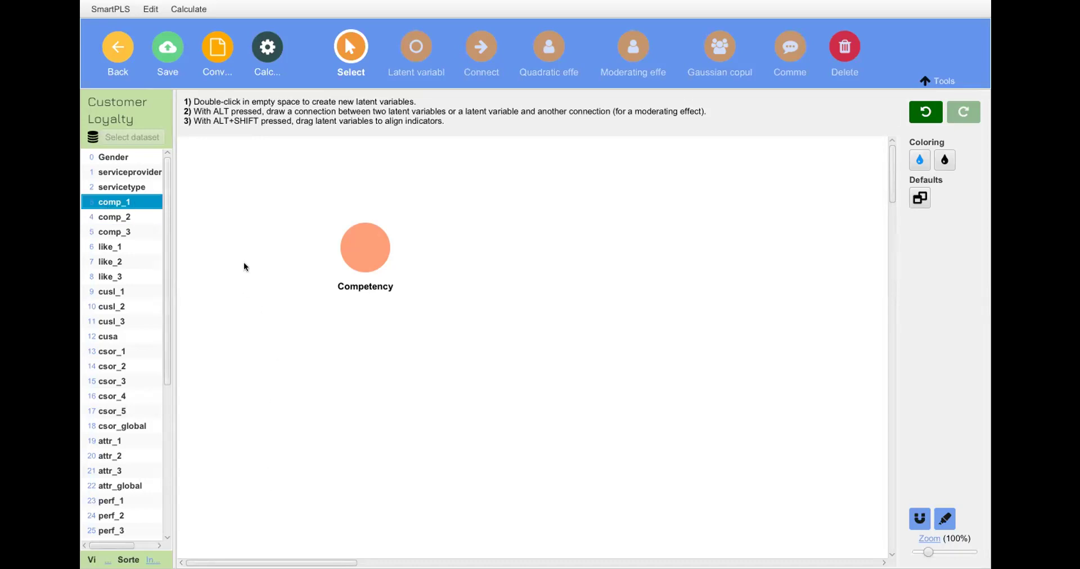
{"action": "left_click", "coordinate": [113, 202]}
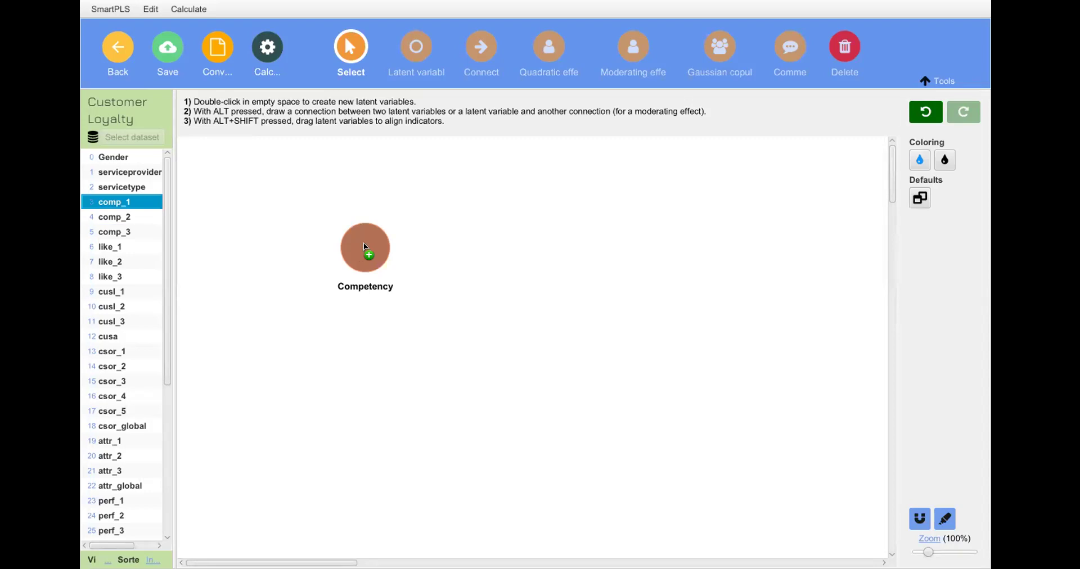
{"action": "left_click_drag", "start_coordinate": [364, 244], "coordinate": [367, 244]}
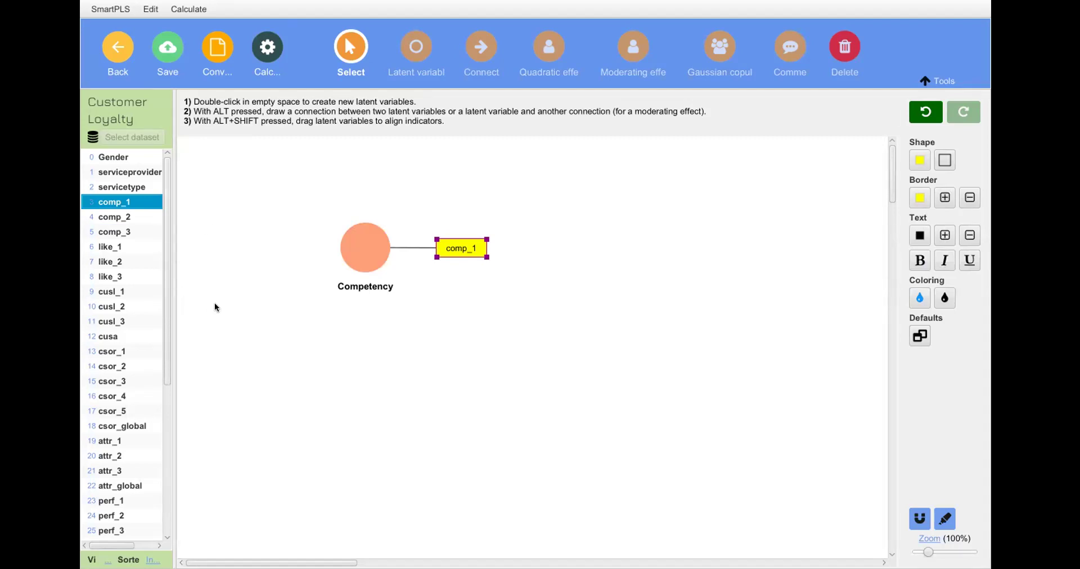
{"action": "left_click", "coordinate": [117, 217]}
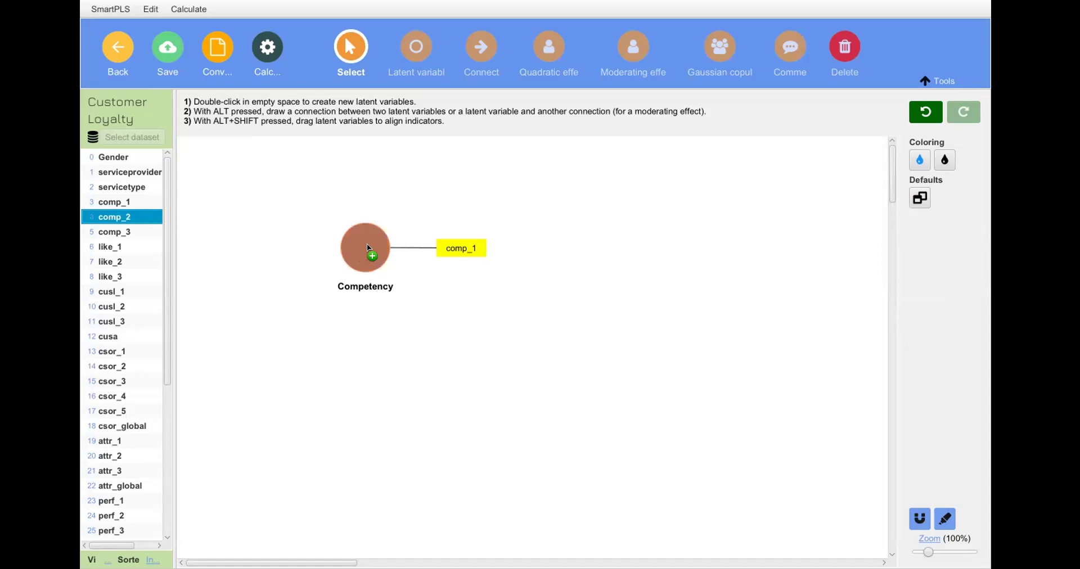
{"action": "left_click_drag", "start_coordinate": [369, 247], "coordinate": [369, 249]}
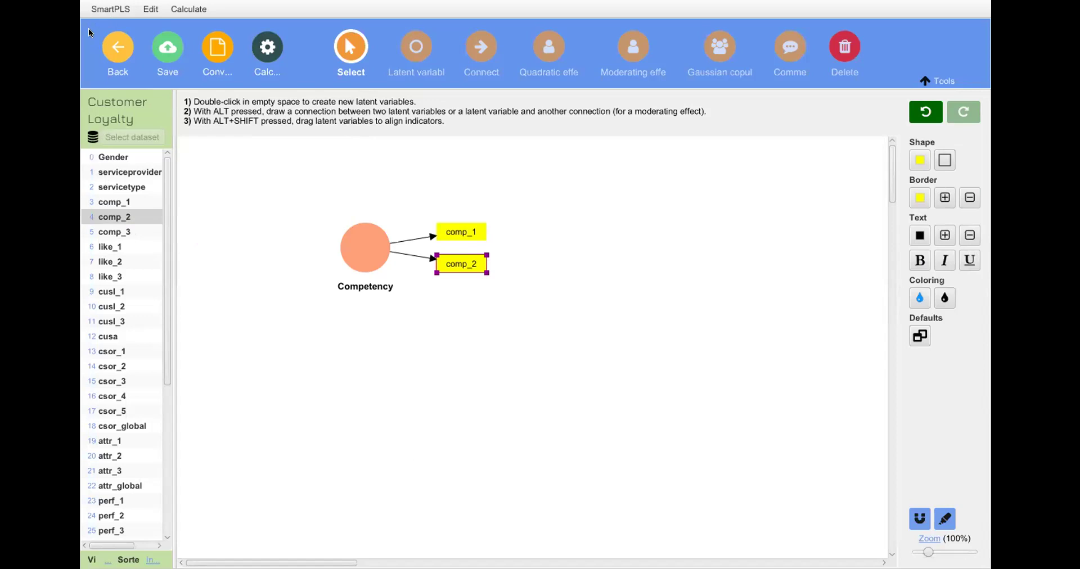
{"action": "left_click", "coordinate": [100, 228]}
{"action": "left_click_drag", "start_coordinate": [166, 226], "coordinate": [371, 238]}
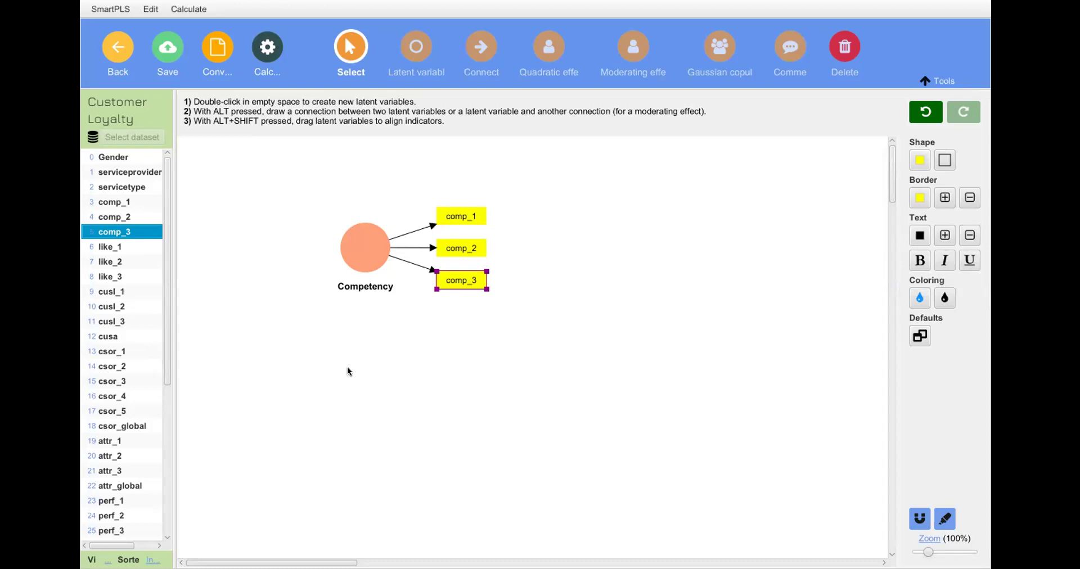
{"action": "left_click", "coordinate": [100, 202]}
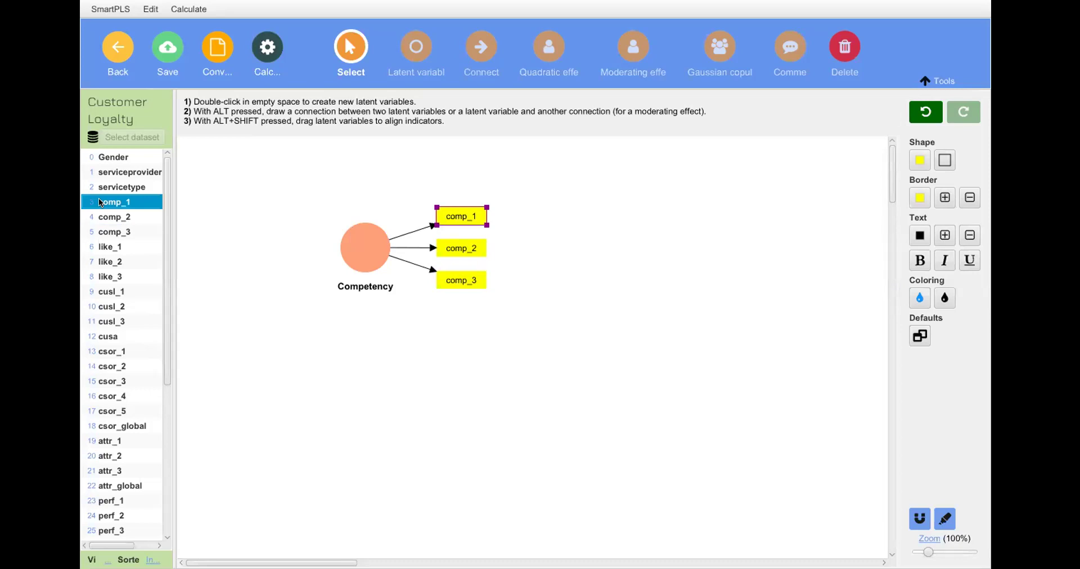
{"action": "key", "text": "shift+Down"}
{"action": "key", "text": "shift+Down"}
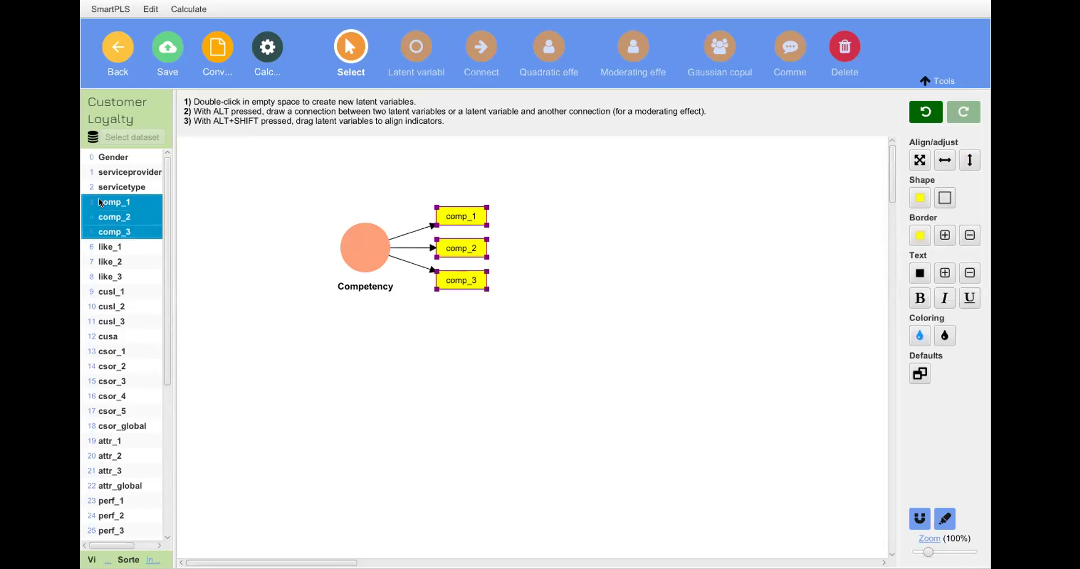
{"action": "left_click", "coordinate": [231, 222]}
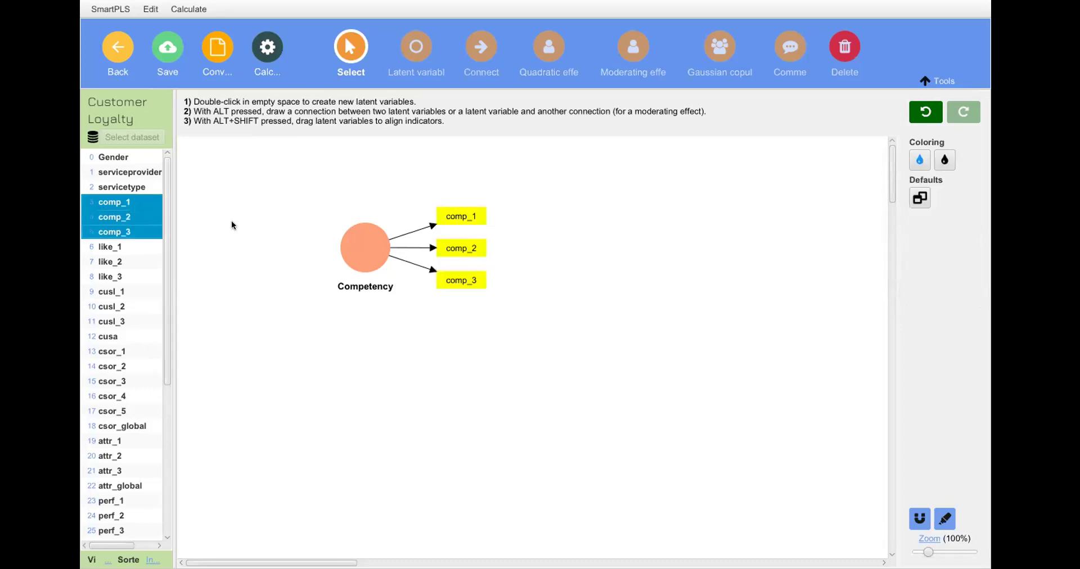
Step: Create a second latent variable named competency from comp_1, comp_2 and comp_3, below the existing Competency construct
{"action": "left_click", "coordinate": [106, 203]}
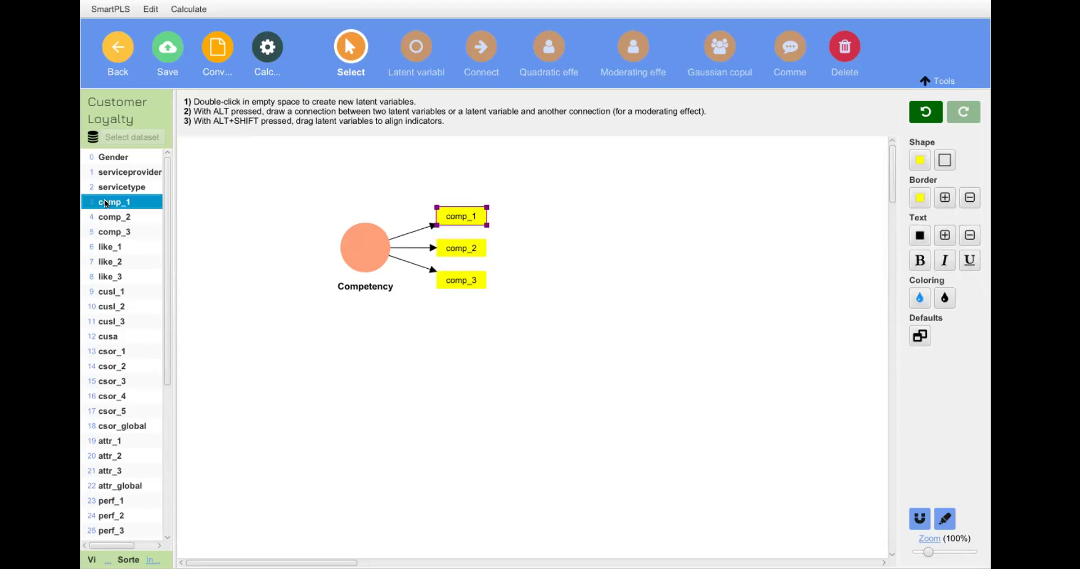
{"action": "key", "text": "shift+Down"}
{"action": "key", "text": "shift+Down"}
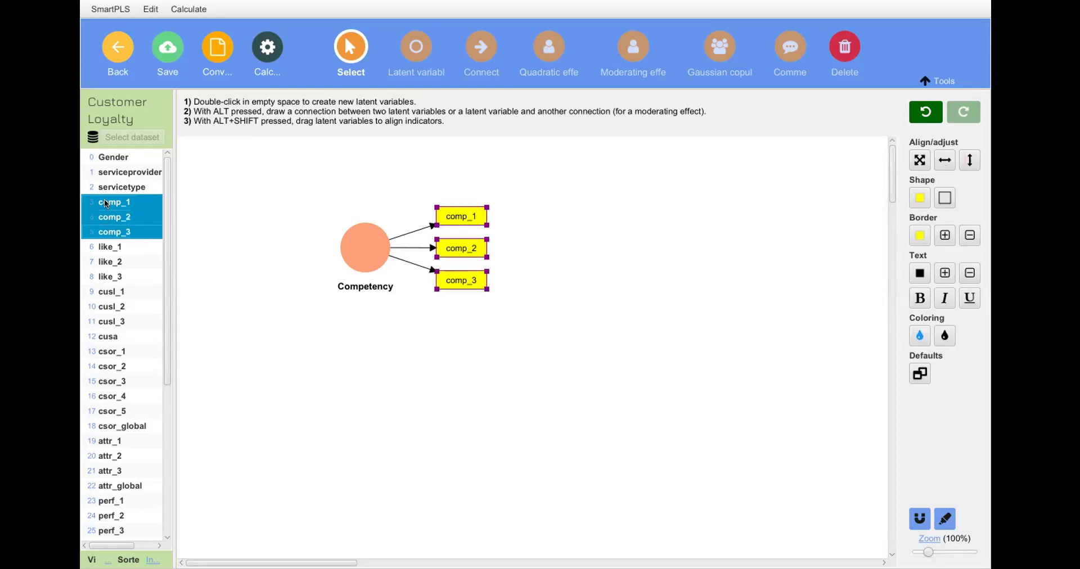
{"action": "left_click_drag", "start_coordinate": [106, 204], "coordinate": [390, 419]}
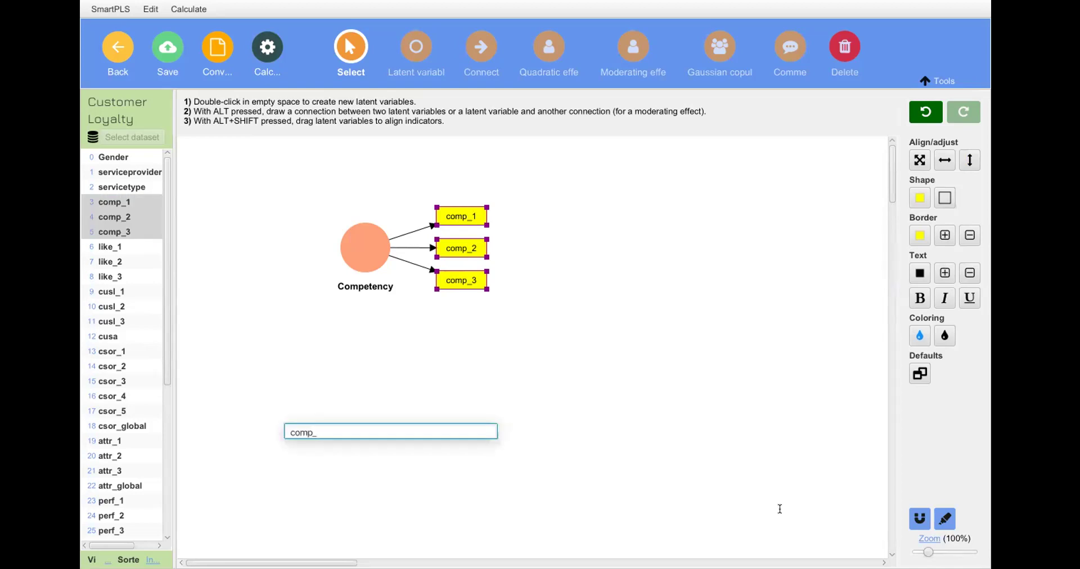
{"action": "key", "text": "BackSpace"}
{"action": "type", "text": "enet"}
{"action": "key", "text": "BackSpace"}
{"action": "key", "text": "BackSpace"}
{"action": "key", "text": "BackSpace"}
{"action": "type", "text": "tecny"}
{"action": "key", "text": "BackSpace"}
{"action": "key", "text": "BackSpace"}
{"action": "key", "text": "BackSpace"}
{"action": "key", "text": "BackSpace"}
{"action": "type", "text": "ency"}
{"action": "key", "text": "Return"}
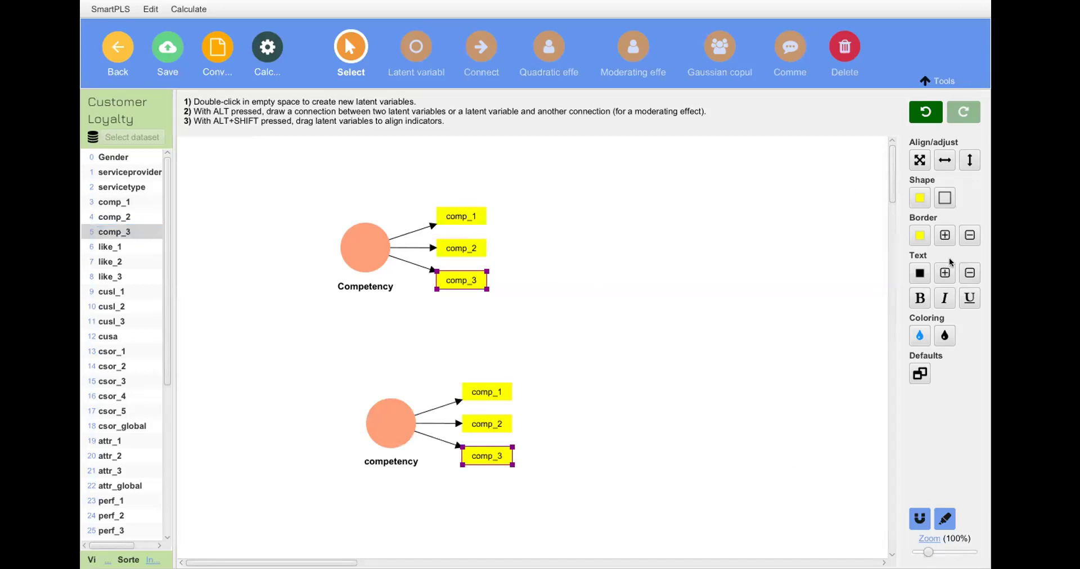
Step: Delete the lower competency latent variable together with its indicators and leave delete mode
{"action": "left_click", "coordinate": [394, 421]}
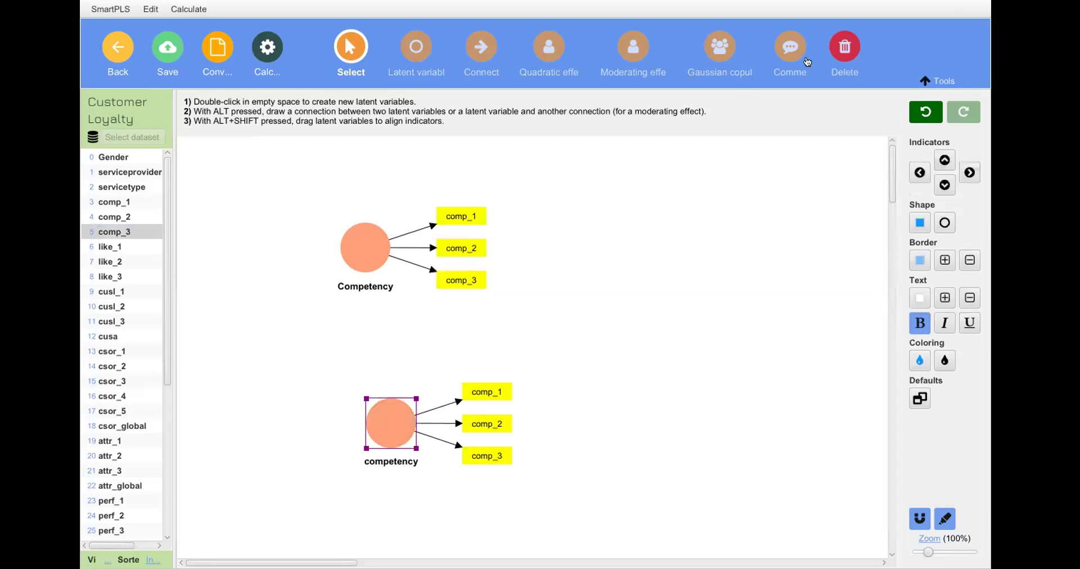
{"action": "left_click", "coordinate": [847, 48]}
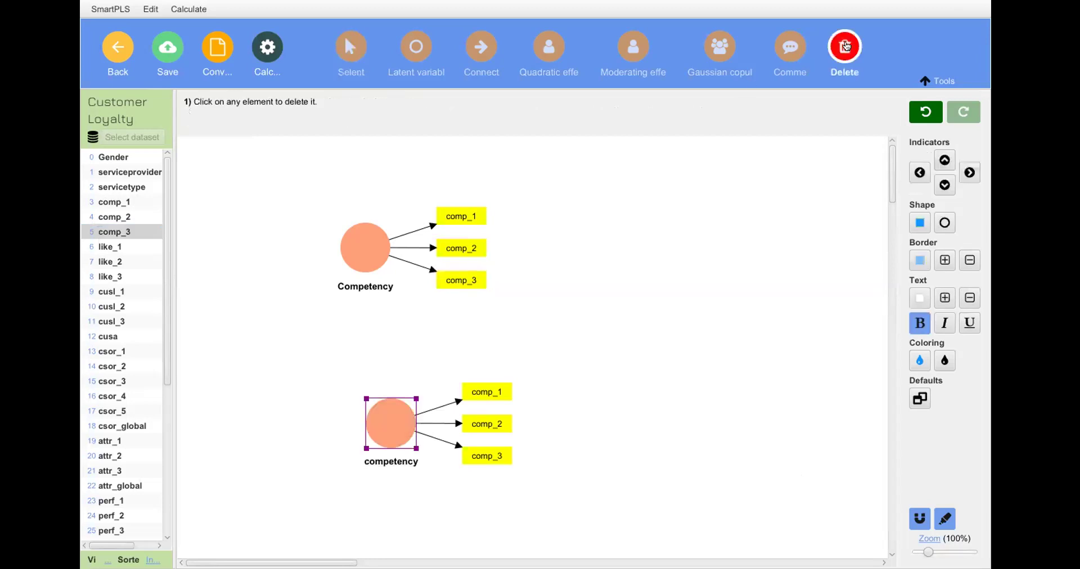
{"action": "left_click", "coordinate": [400, 404]}
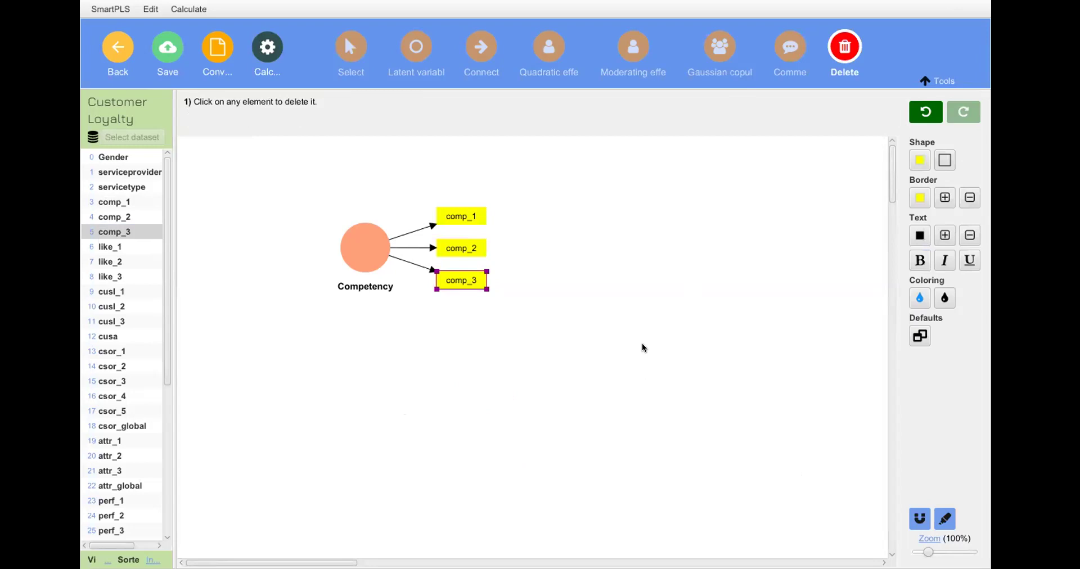
{"action": "left_click", "coordinate": [852, 45]}
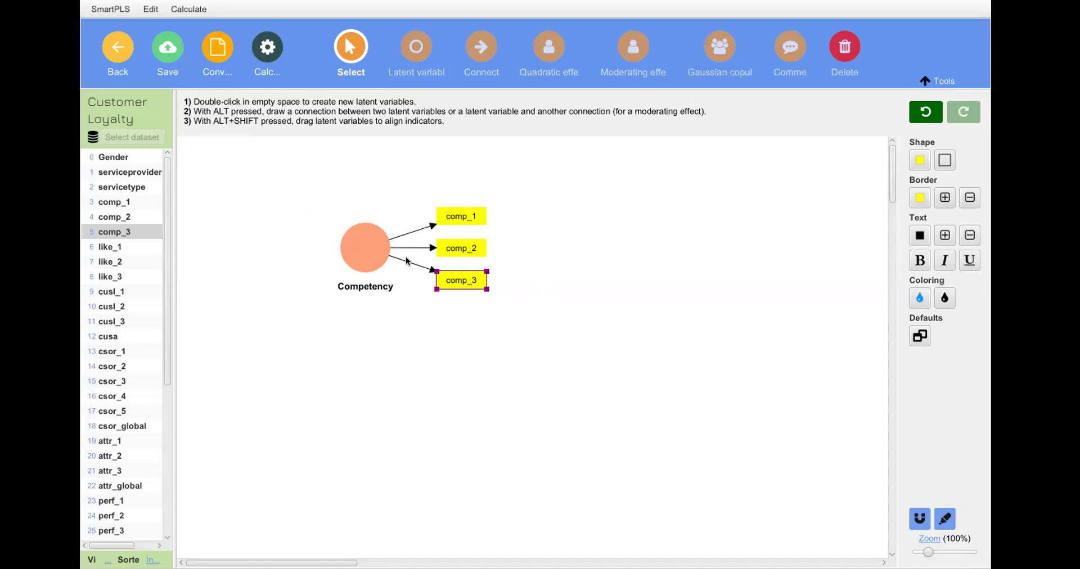
Step: Create the lower latent variable again from comp_1, comp_2 and comp_3, naming it competency
{"action": "left_click", "coordinate": [107, 201]}
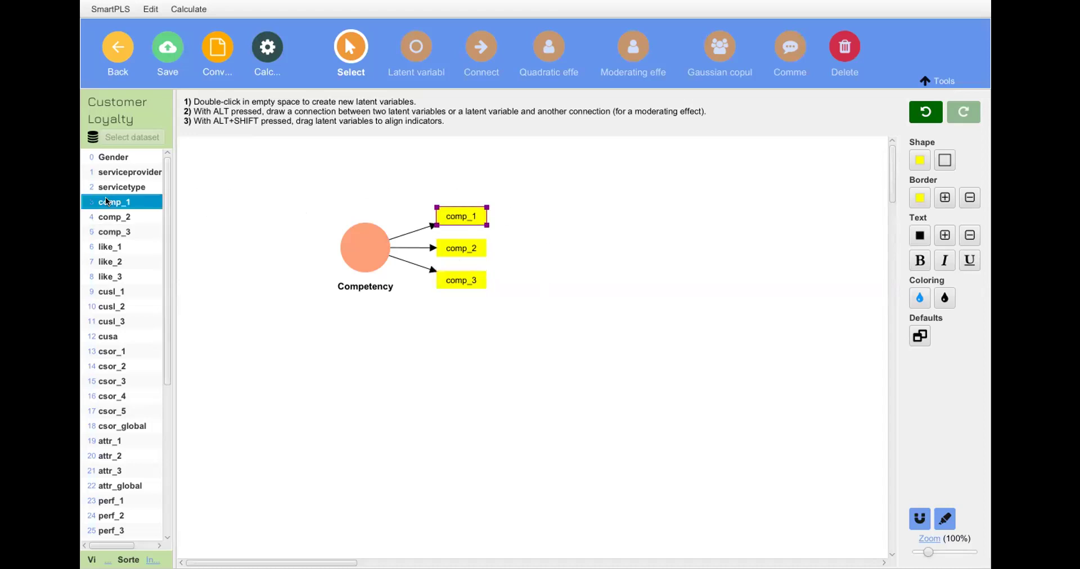
{"action": "key", "text": "shift+Down"}
{"action": "key", "text": "shift+Down"}
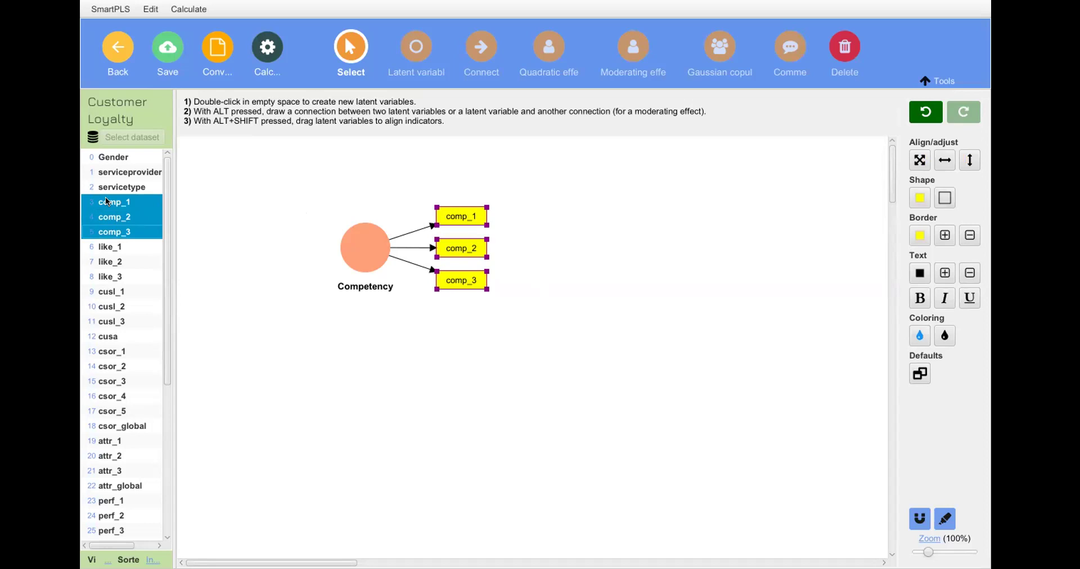
{"action": "left_click_drag", "start_coordinate": [107, 201], "coordinate": [243, 305]}
{"action": "left_click_drag", "start_coordinate": [379, 386], "coordinate": [380, 389]}
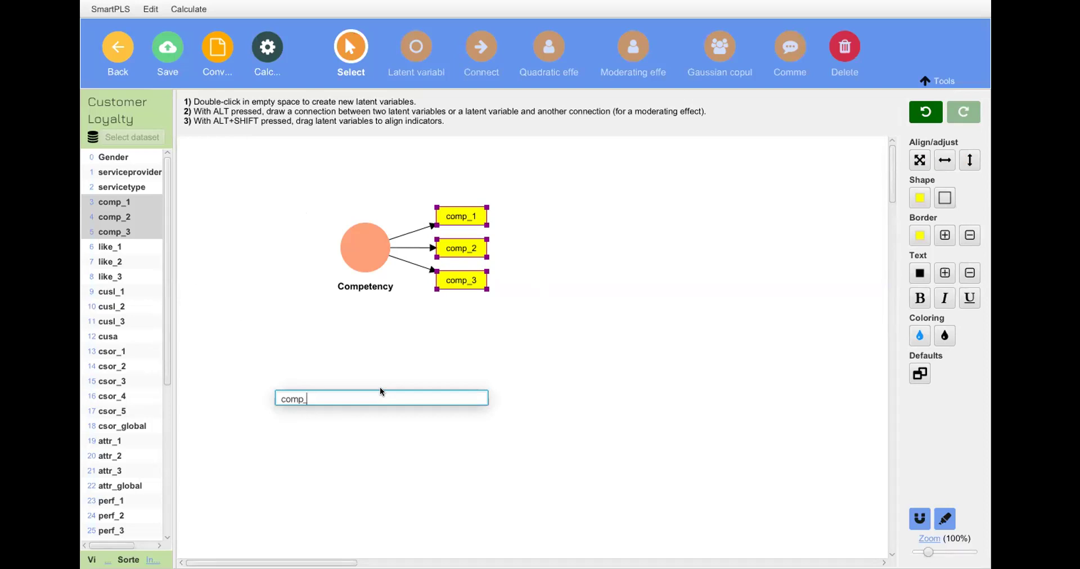
{"action": "key", "text": "BackSpace"}
{"action": "type", "text": "etecny"}
{"action": "key", "text": "BackSpace"}
{"action": "key", "text": "BackSpace"}
{"action": "key", "text": "BackSpace"}
{"action": "key", "text": "BackSpace"}
{"action": "type", "text": "ency"}
{"action": "key", "text": "Return"}
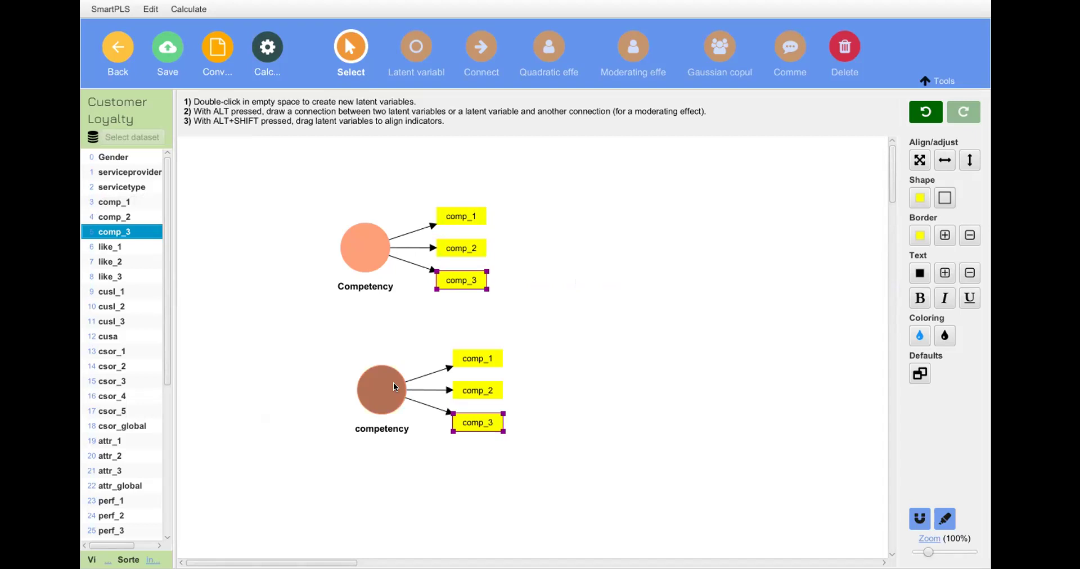
Step: Check the problems of the lower competency variable, then delete it and undo the deletion
{"action": "mouse_move", "coordinate": [394, 384]}
{"action": "mouse_move", "coordinate": [375, 403]}
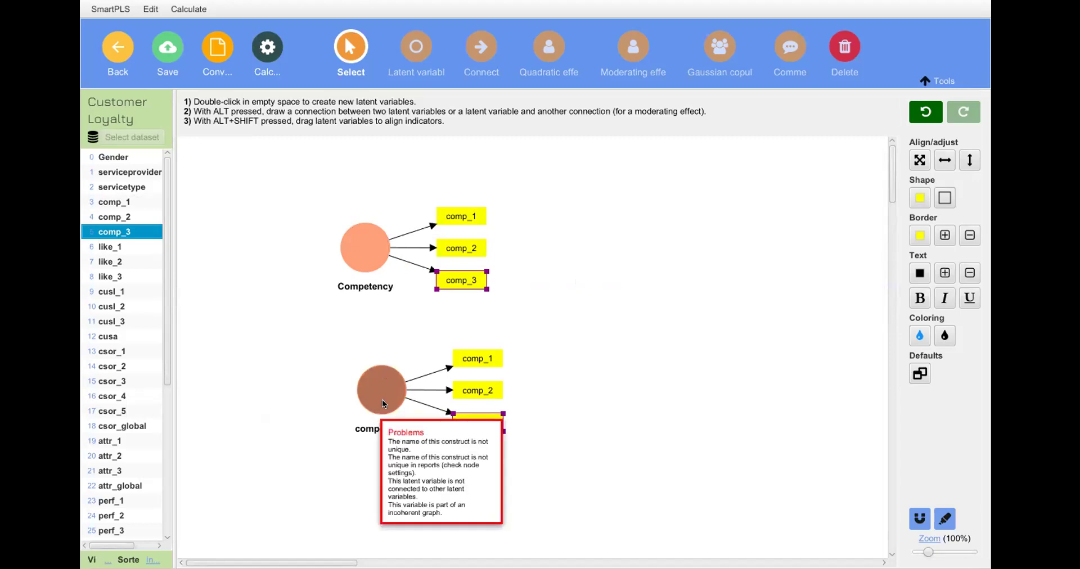
{"action": "left_click", "coordinate": [842, 46]}
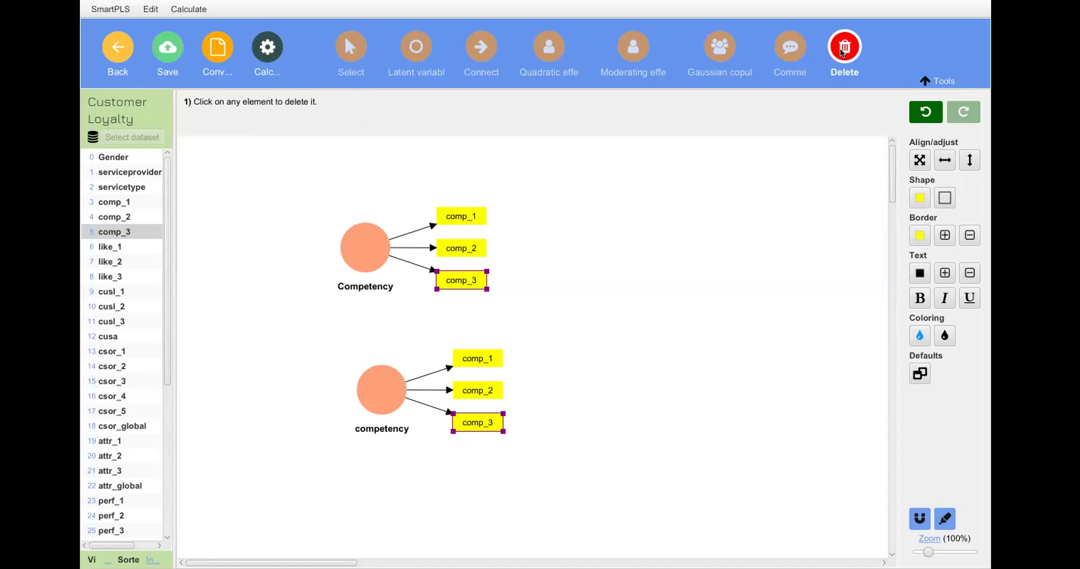
{"action": "left_click", "coordinate": [370, 389]}
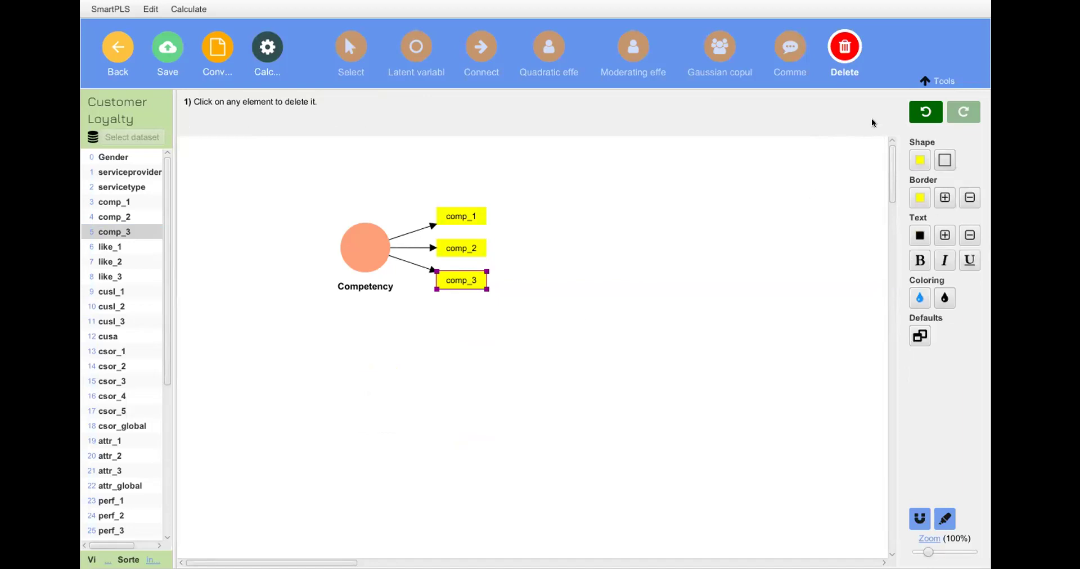
{"action": "left_click", "coordinate": [926, 108]}
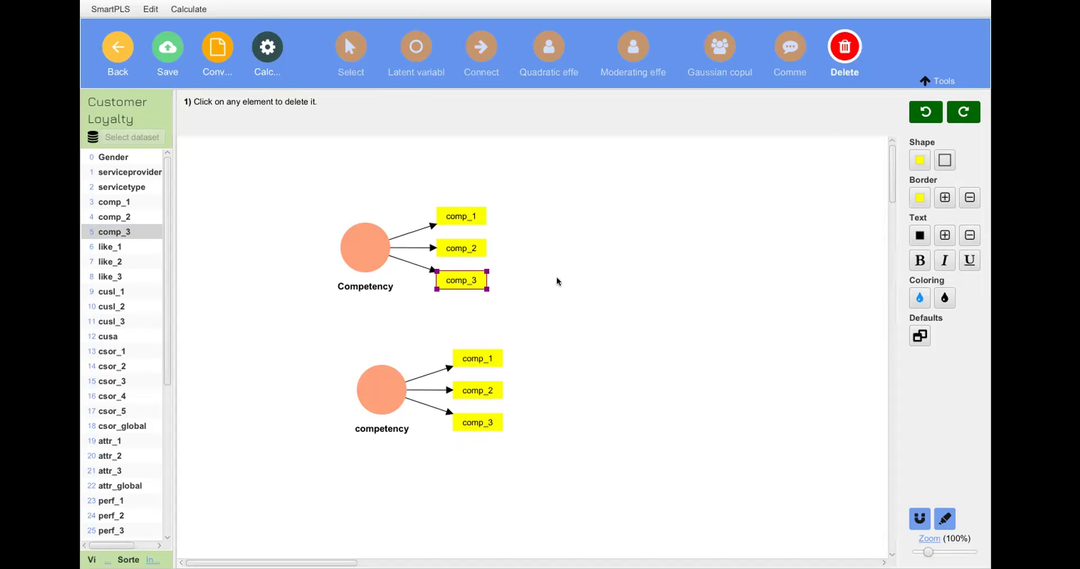
Step: Try removing comp_1 from the lower competency variable, undo it, and remove comp_2 instead
{"action": "left_click", "coordinate": [487, 362]}
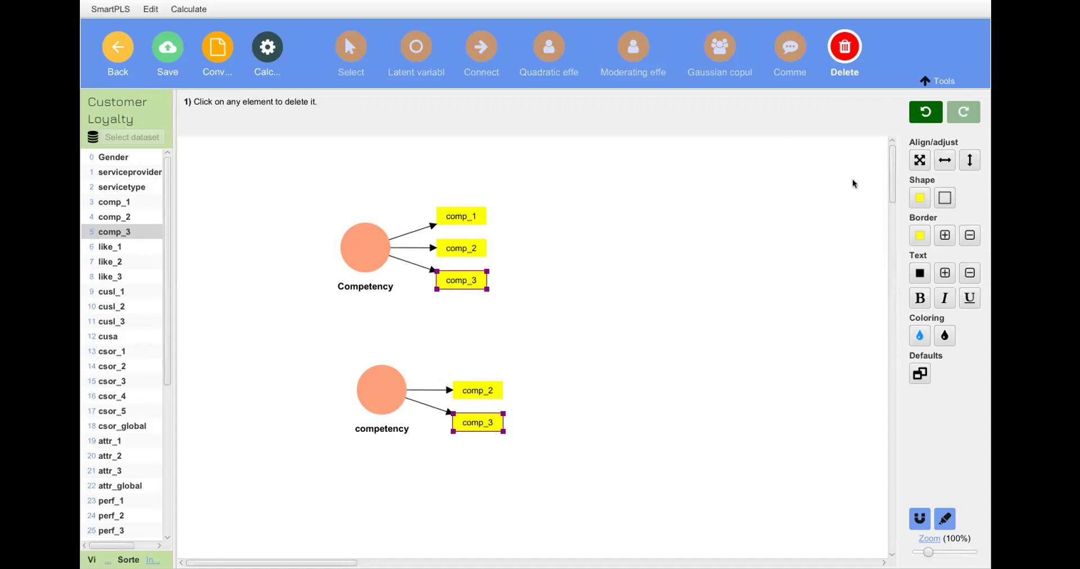
{"action": "left_click", "coordinate": [926, 108]}
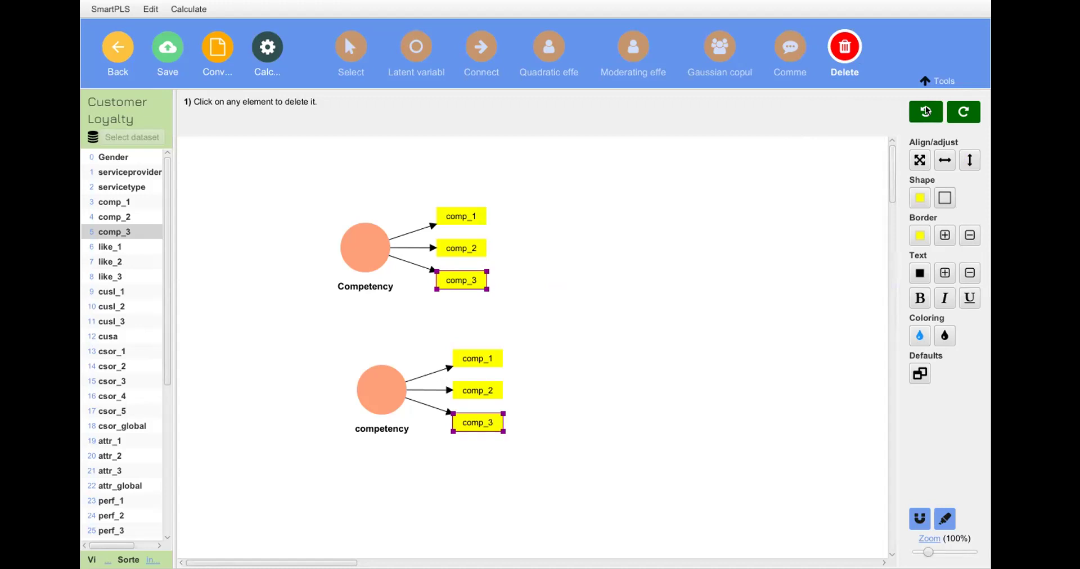
{"action": "left_click", "coordinate": [479, 392]}
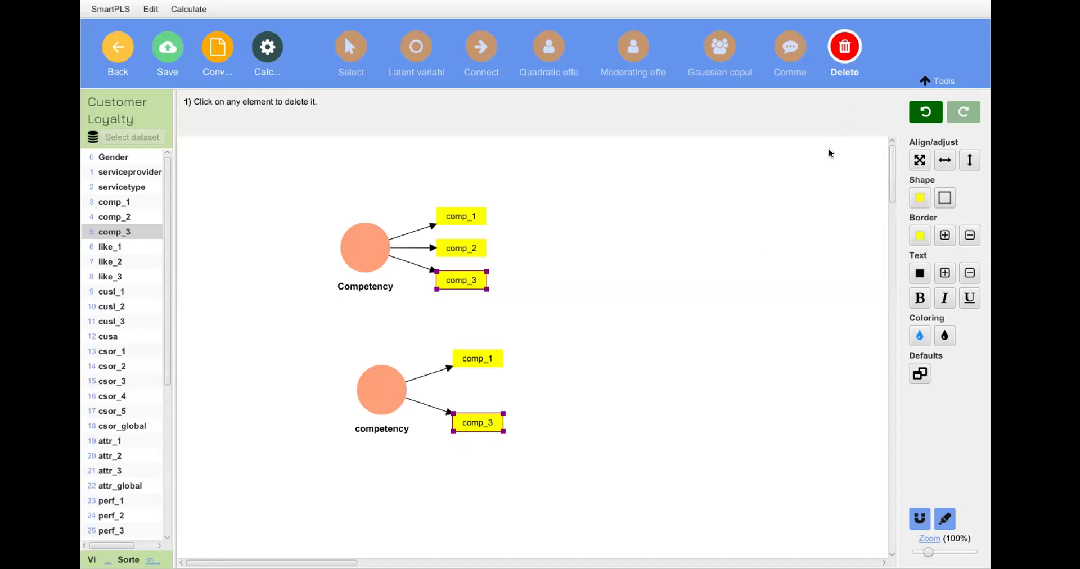
{"action": "left_click", "coordinate": [843, 46]}
{"action": "left_click", "coordinate": [843, 46]}
{"action": "key", "text": "Escape"}
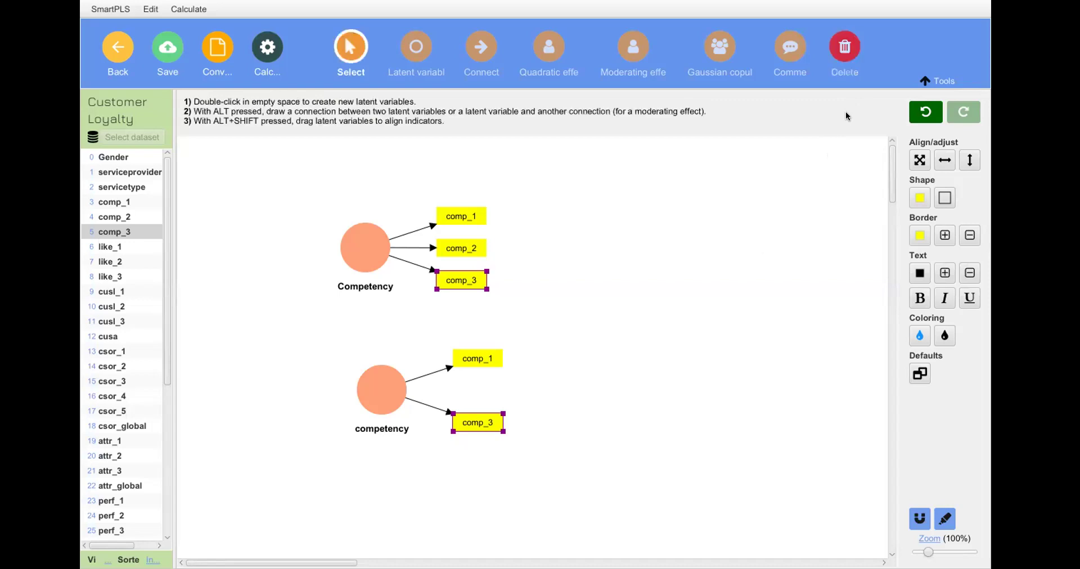
Step: Delete comp_1 from the lower competency construct and delete the lower construct itself
{"action": "left_click", "coordinate": [843, 47]}
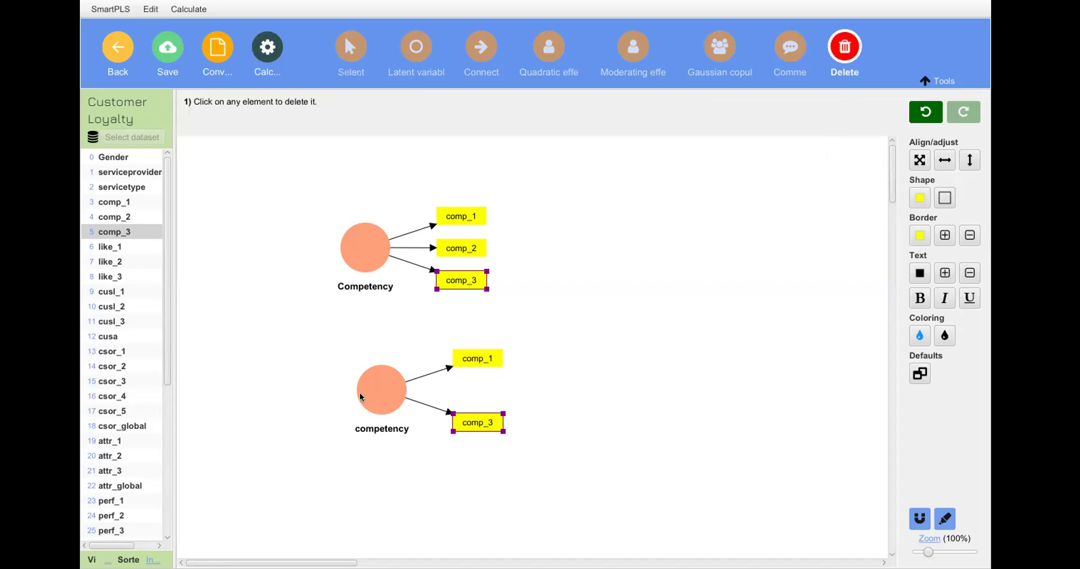
{"action": "left_click", "coordinate": [465, 356]}
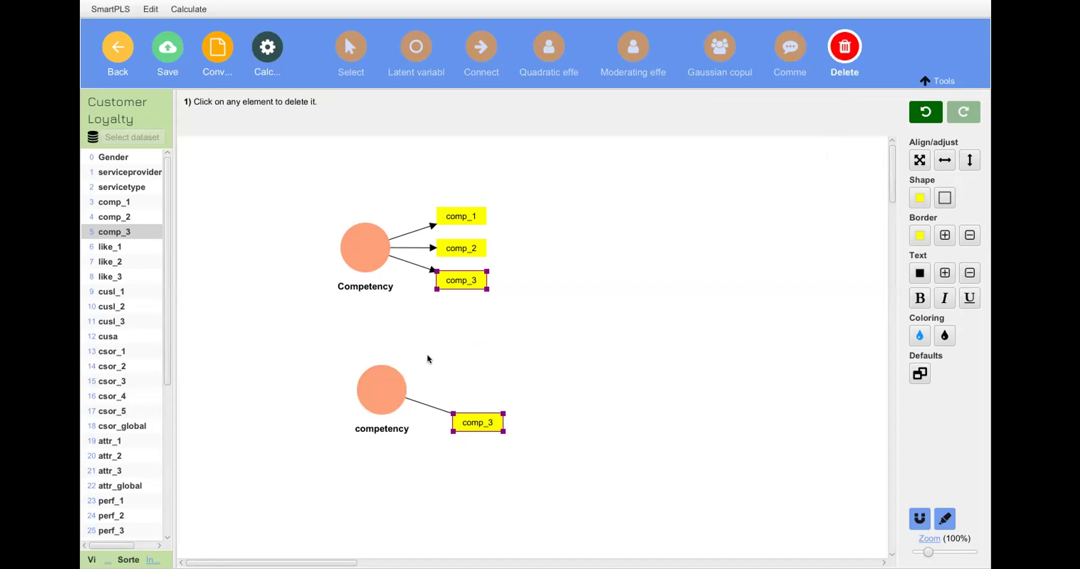
{"action": "left_click", "coordinate": [380, 372]}
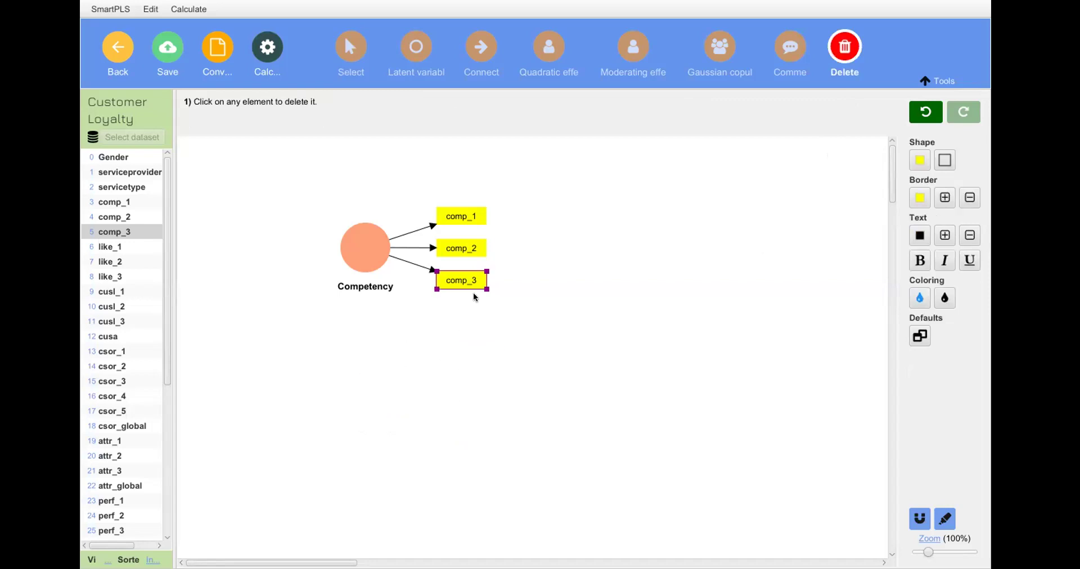
Step: Delete the remaining Competency latent variable and its indicators to clear the canvas, and leave delete mode
{"action": "left_click", "coordinate": [460, 248]}
{"action": "left_click", "coordinate": [455, 218]}
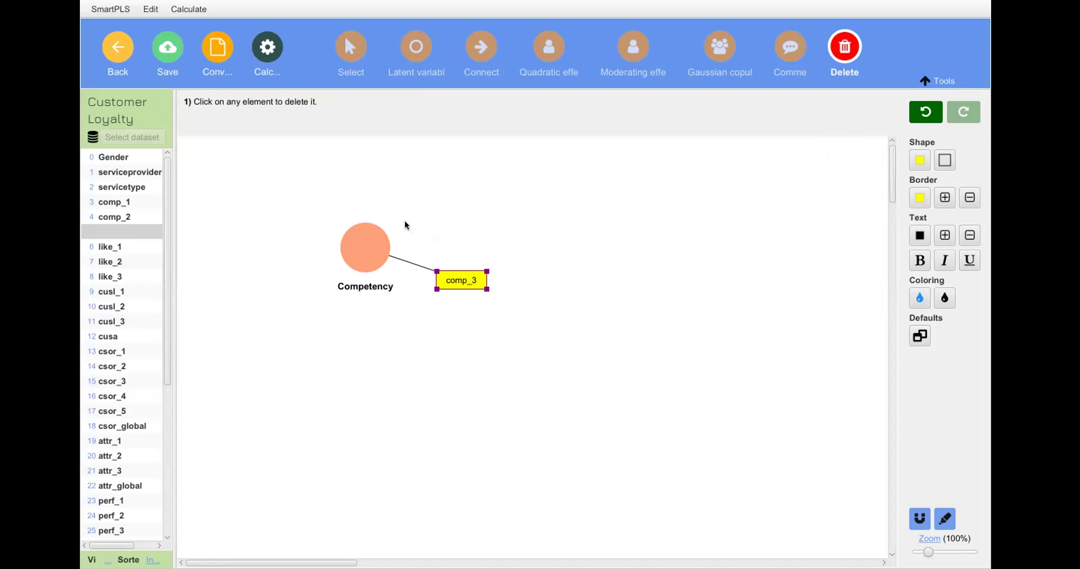
{"action": "left_click", "coordinate": [379, 268]}
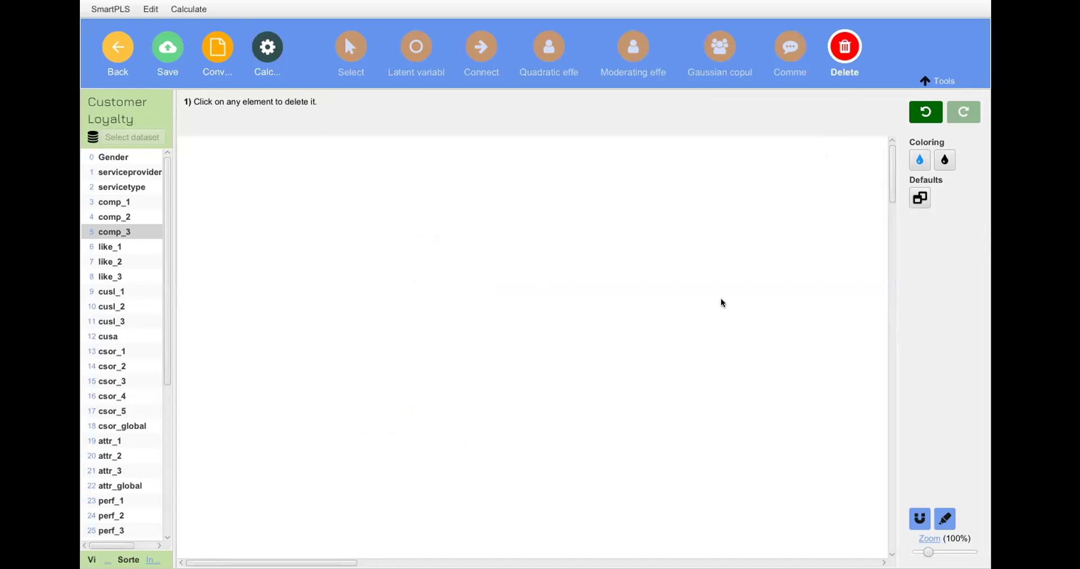
{"action": "left_click", "coordinate": [838, 44]}
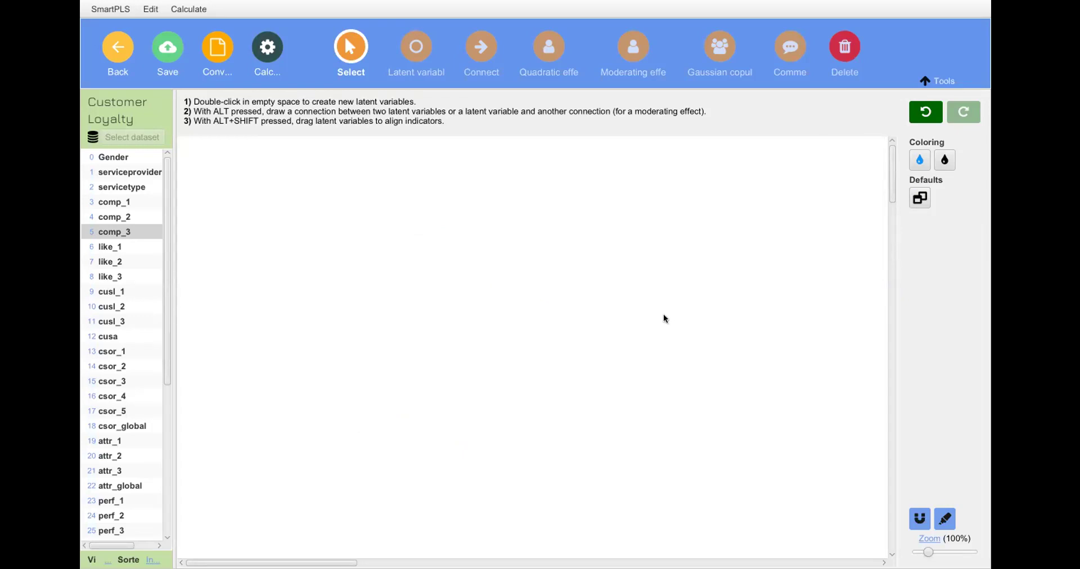
Step: Create a latent variable named competency directly from comp_1, comp_2 and comp_3 in the upper part of the canvas
{"action": "left_click", "coordinate": [100, 204]}
{"action": "key", "text": "shift+Down"}
{"action": "key", "text": "shift+Down"}
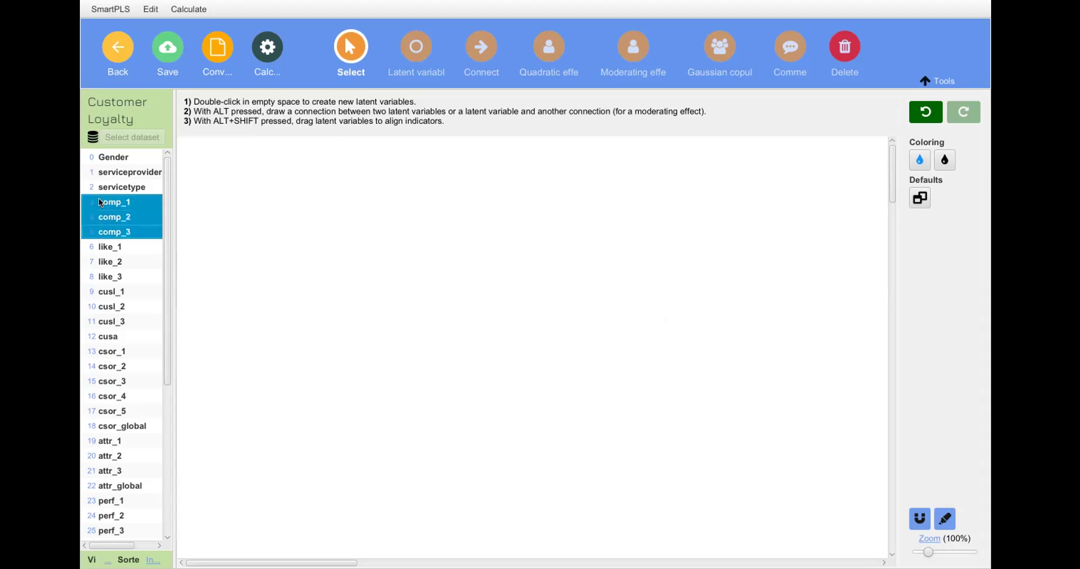
{"action": "left_click_drag", "start_coordinate": [120, 224], "coordinate": [314, 206]}
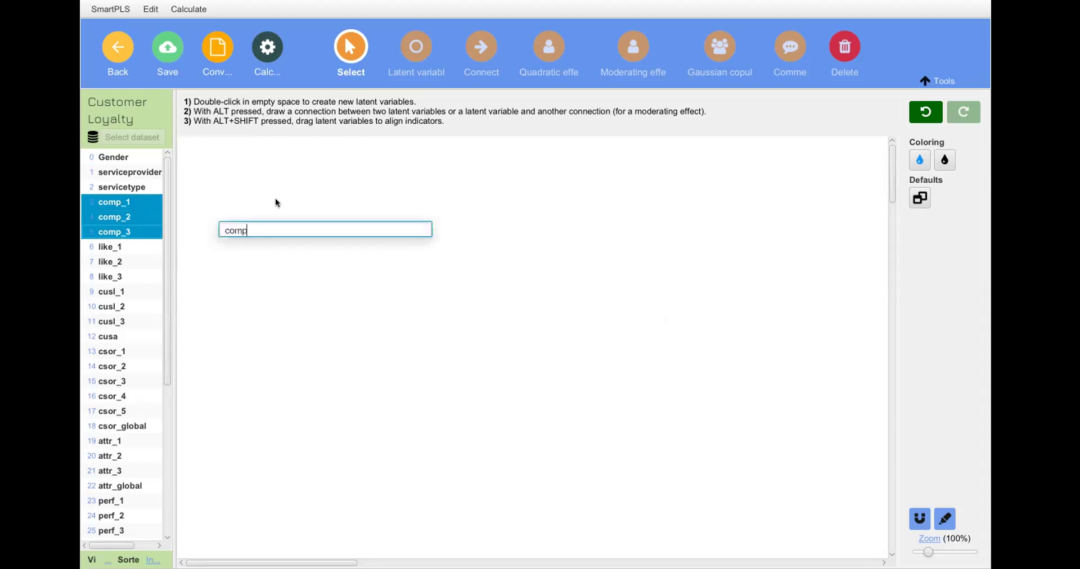
{"action": "type", "text": "tency"}
{"action": "key", "text": "Return"}
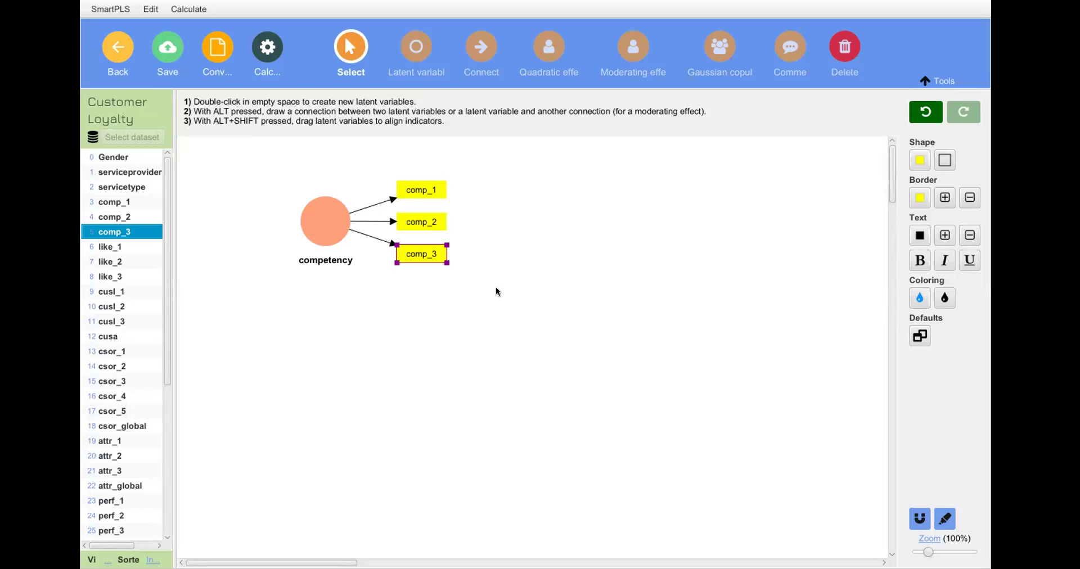
Step: Select the competency latent variable and check its reported problems
{"action": "key", "text": "alt"}
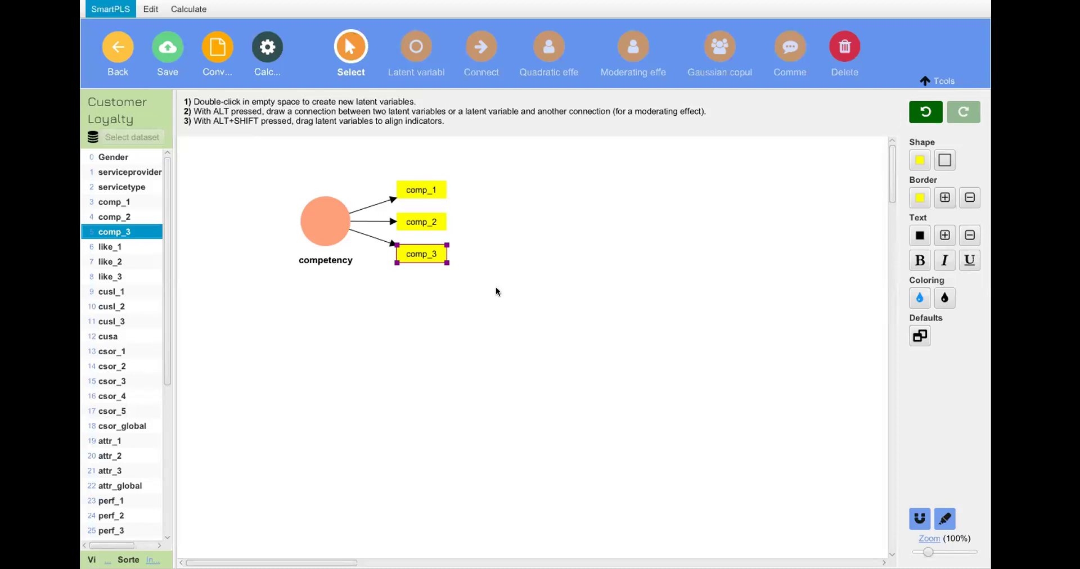
{"action": "key", "text": "alt"}
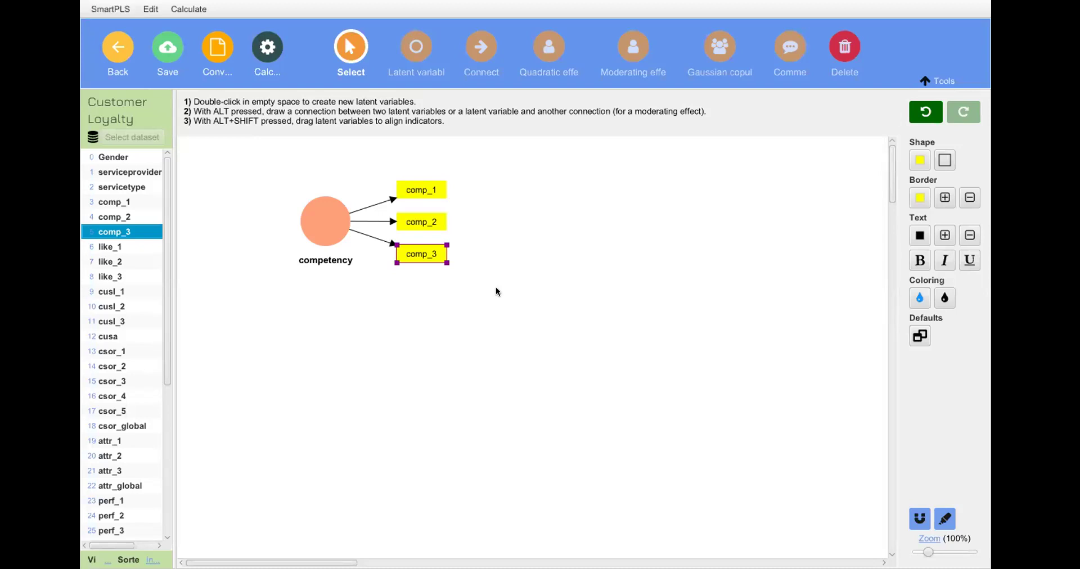
{"action": "left_click", "coordinate": [496, 326]}
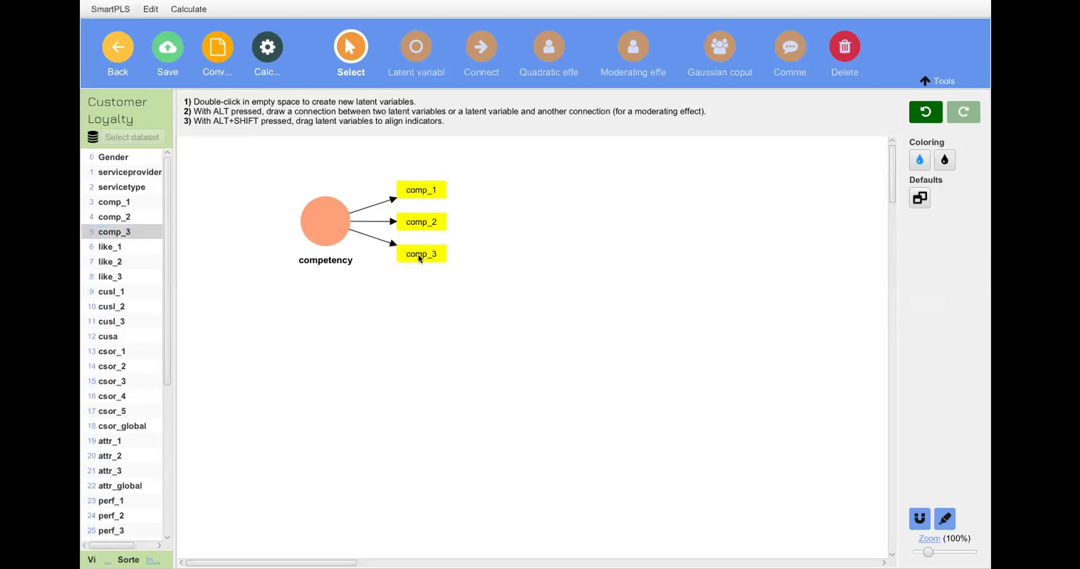
{"action": "left_click", "coordinate": [323, 220]}
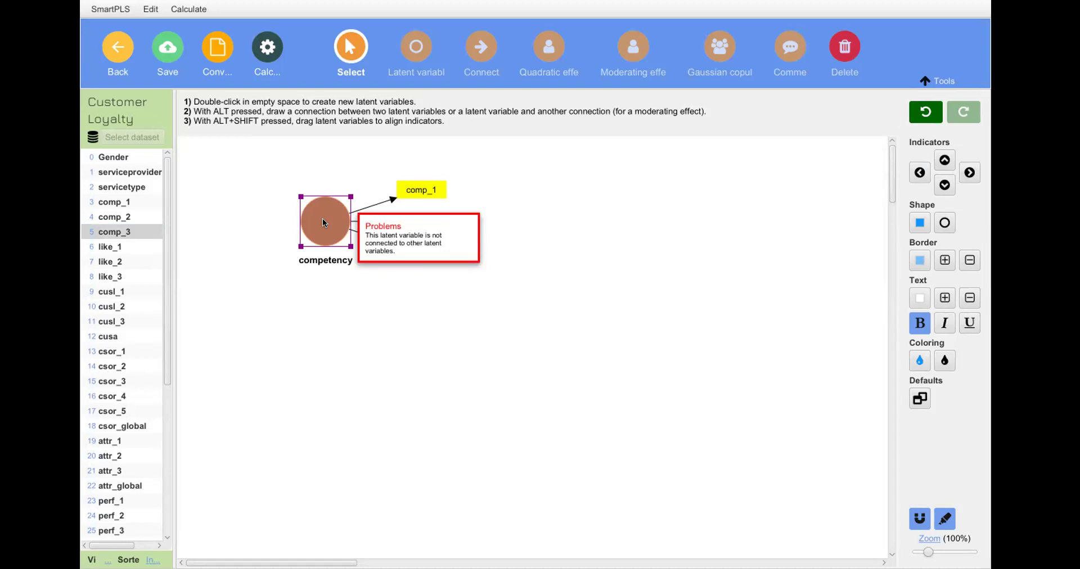
Step: Try aligning competency's indicators above the construct and in a more distant column to its right
{"action": "left_click_drag", "start_coordinate": [323, 219], "coordinate": [357, 155]}
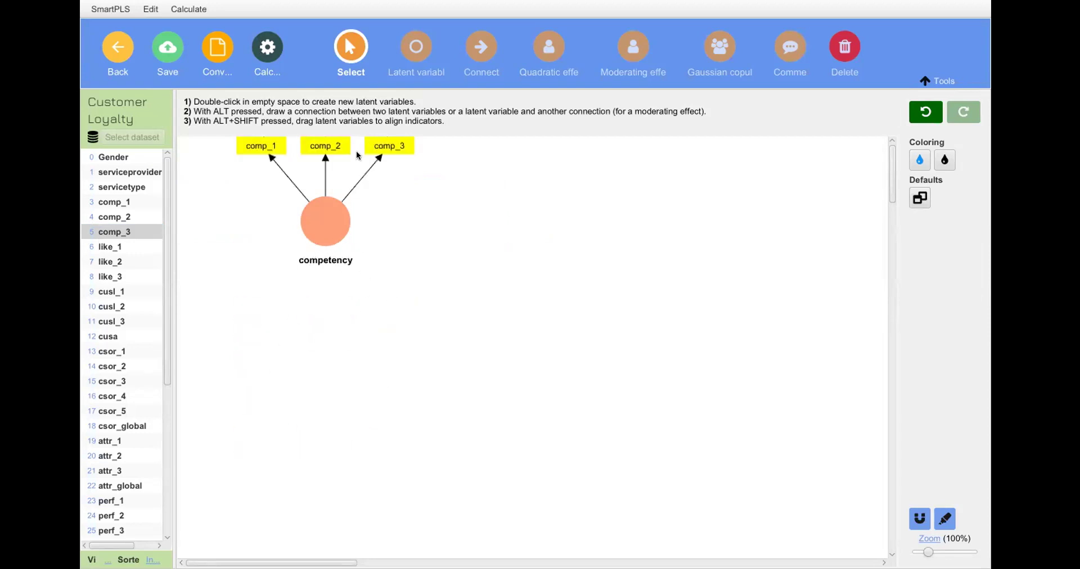
{"action": "key", "text": "alt"}
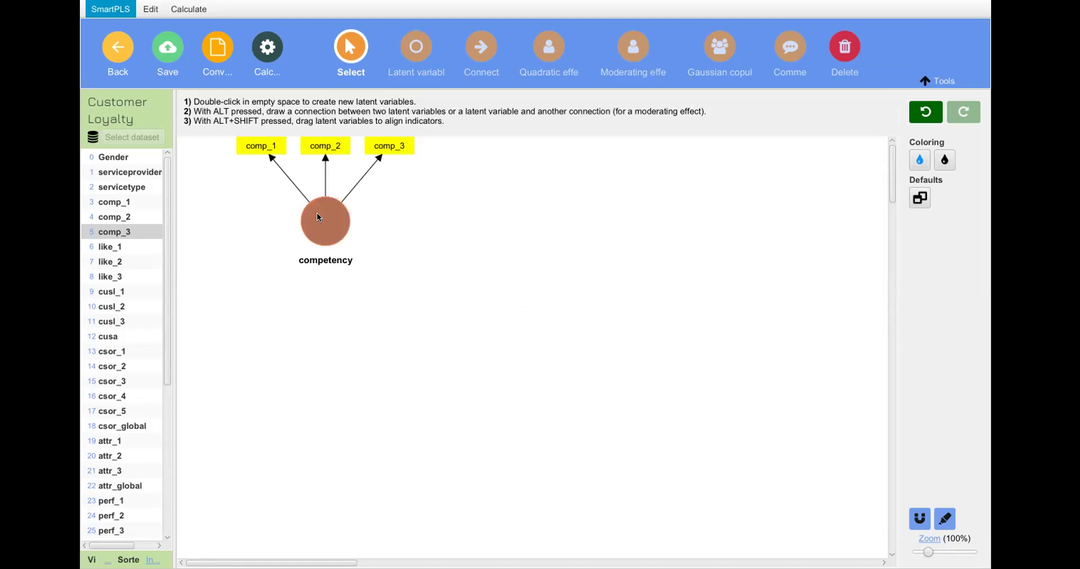
{"action": "left_click_drag", "start_coordinate": [325, 215], "coordinate": [413, 229]}
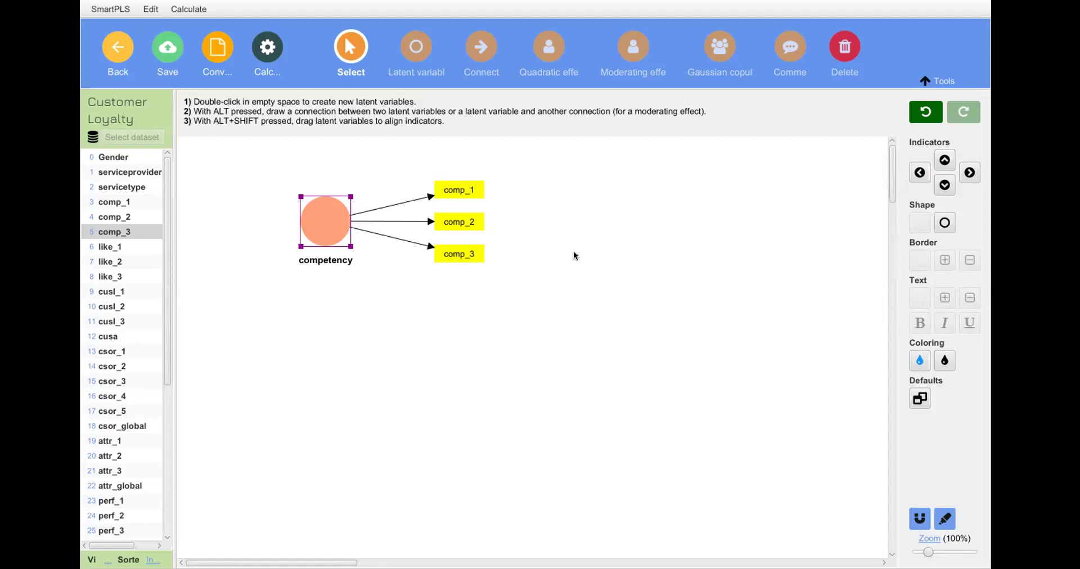
{"action": "left_click", "coordinate": [441, 378]}
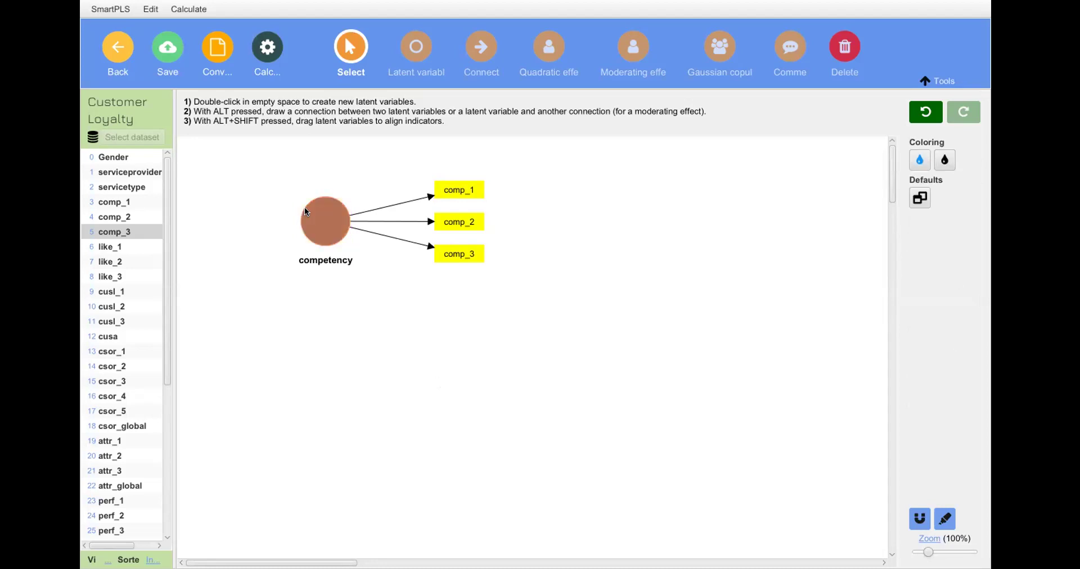
Step: Shift the competency construct slightly and align comp_1, comp_2 and comp_3 in a column to its left
{"action": "left_click_drag", "start_coordinate": [314, 213], "coordinate": [317, 214]}
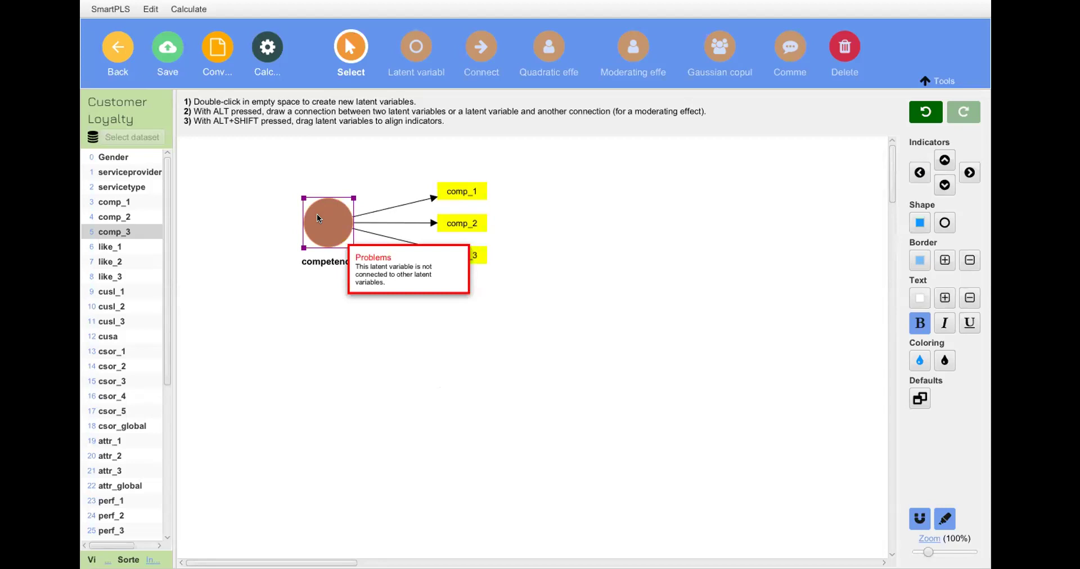
{"action": "left_click_drag", "start_coordinate": [317, 214], "coordinate": [427, 225]}
{"action": "left_click_drag", "start_coordinate": [352, 342], "coordinate": [244, 208]}
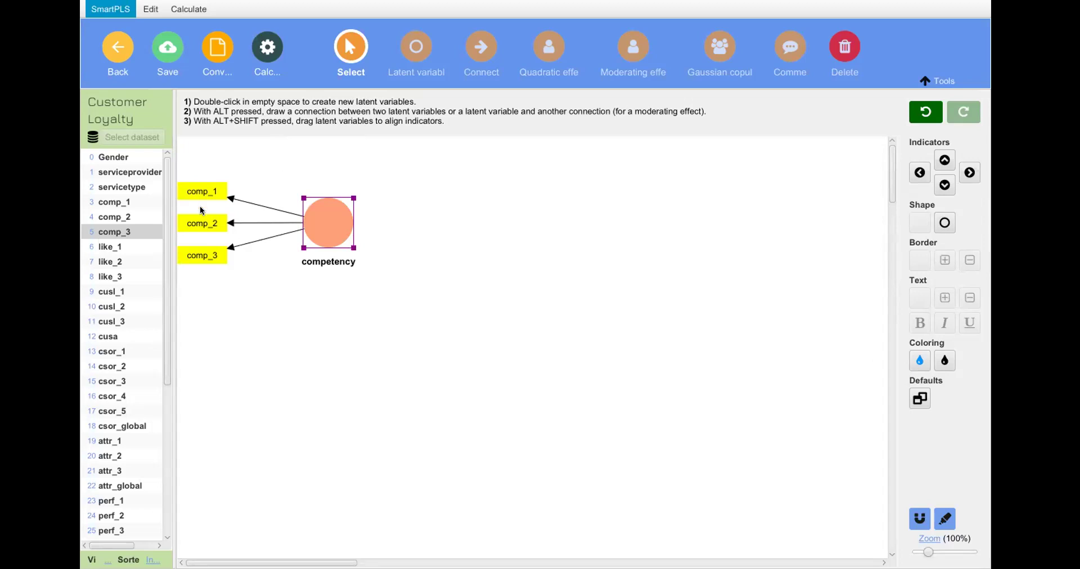
{"action": "left_click", "coordinate": [545, 278]}
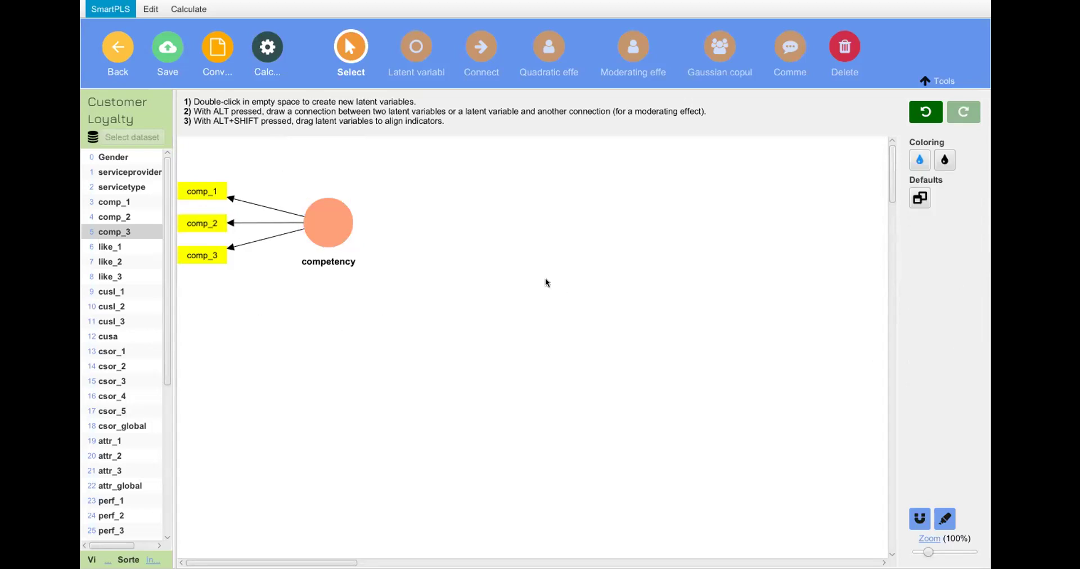
Step: Bring competency's left-hand indicator column slightly closer to the construct and clear the selection
{"action": "left_click", "coordinate": [318, 223]}
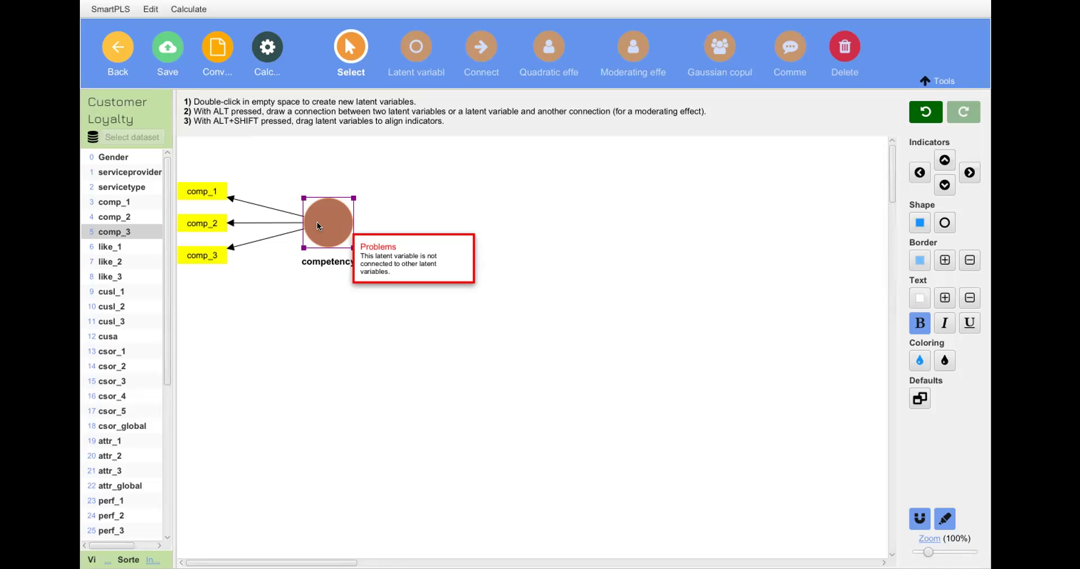
{"action": "left_click", "coordinate": [316, 223]}
{"action": "left_click", "coordinate": [317, 223]}
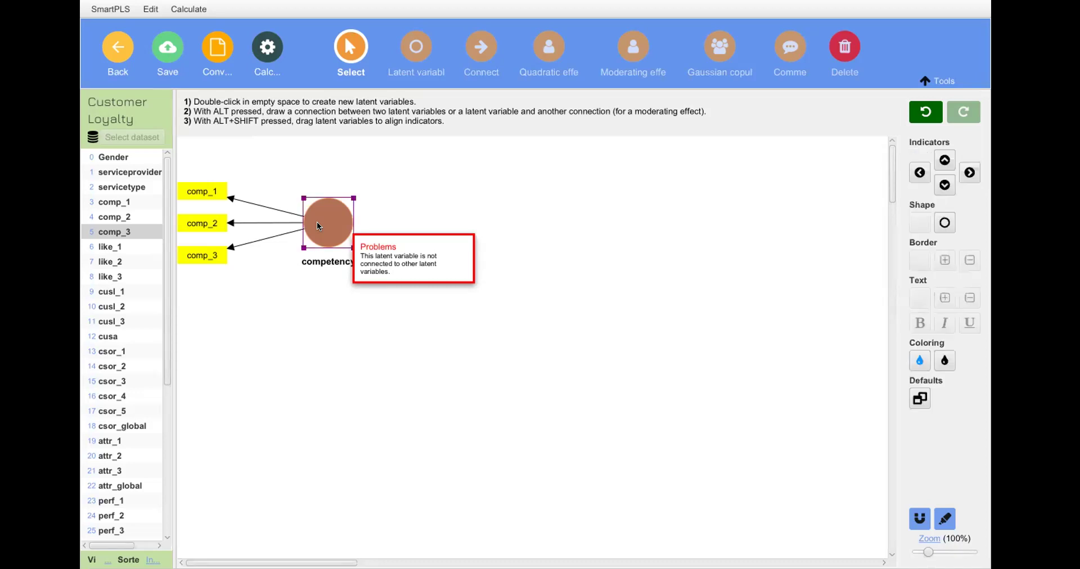
{"action": "left_click_drag", "start_coordinate": [316, 222], "coordinate": [261, 228]}
{"action": "left_click", "coordinate": [452, 322]}
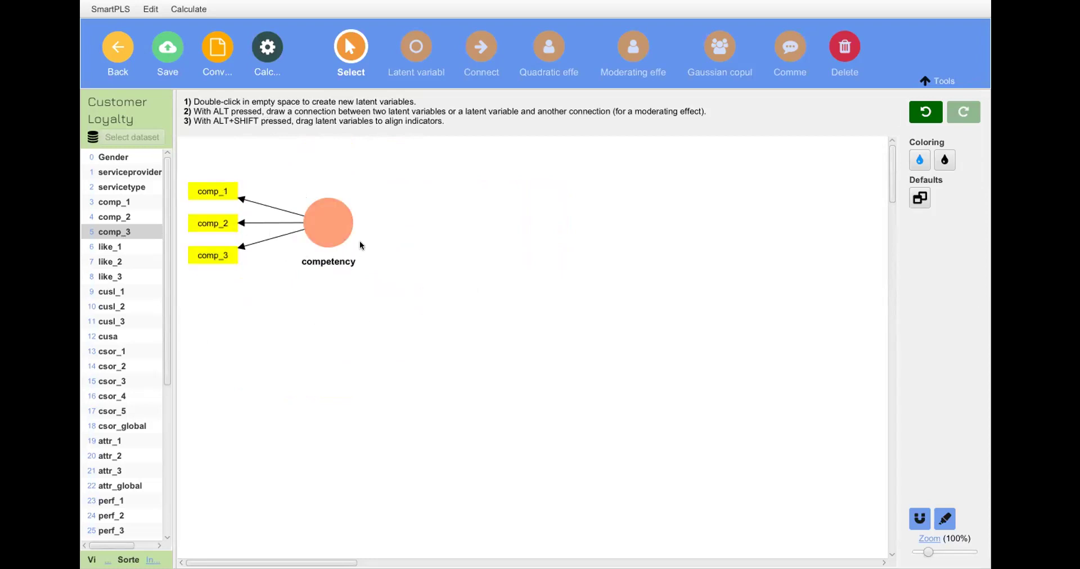
{"action": "left_click", "coordinate": [323, 224]}
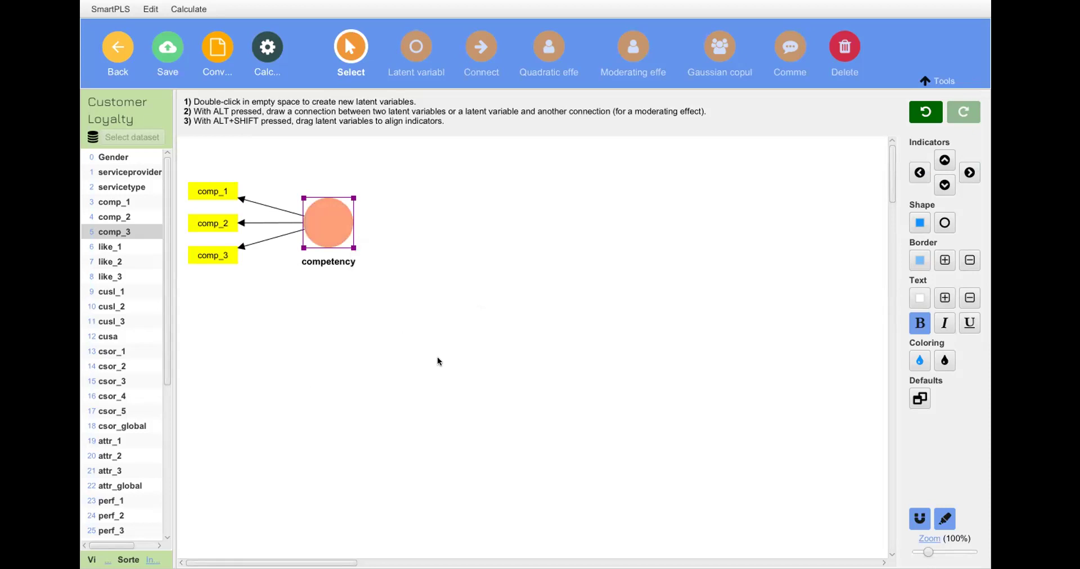
{"action": "left_click", "coordinate": [357, 337]}
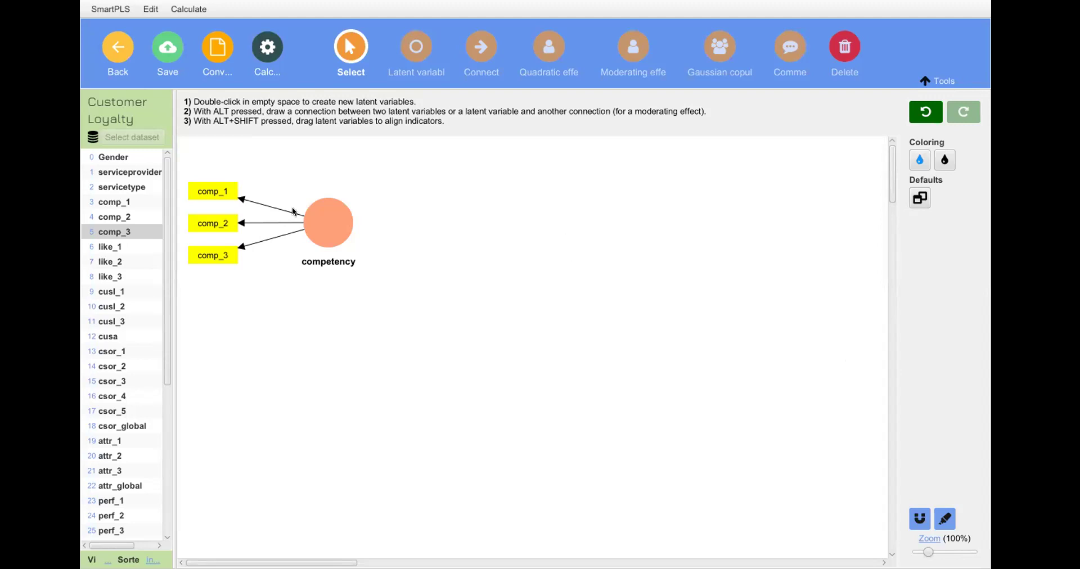
Step: Create a latent variable named likeability from like_1, like_2 and like_3 below competency
{"action": "mouse_move", "coordinate": [325, 224]}
{"action": "left_click", "coordinate": [111, 261]}
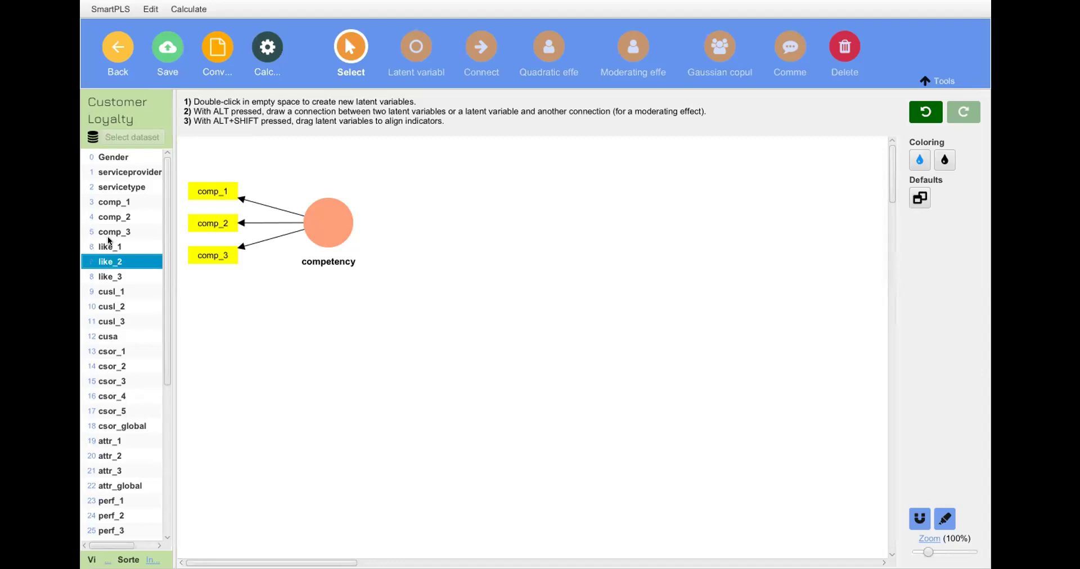
{"action": "left_click", "coordinate": [113, 246]}
{"action": "key", "text": "shift+Down"}
{"action": "key", "text": "shift+Down"}
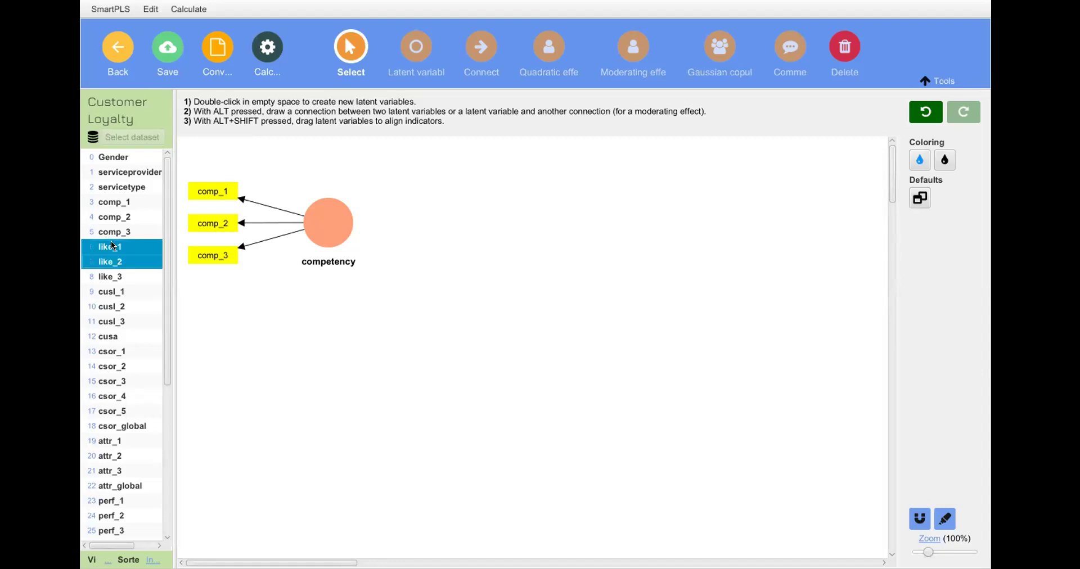
{"action": "left_click_drag", "start_coordinate": [112, 246], "coordinate": [327, 345]}
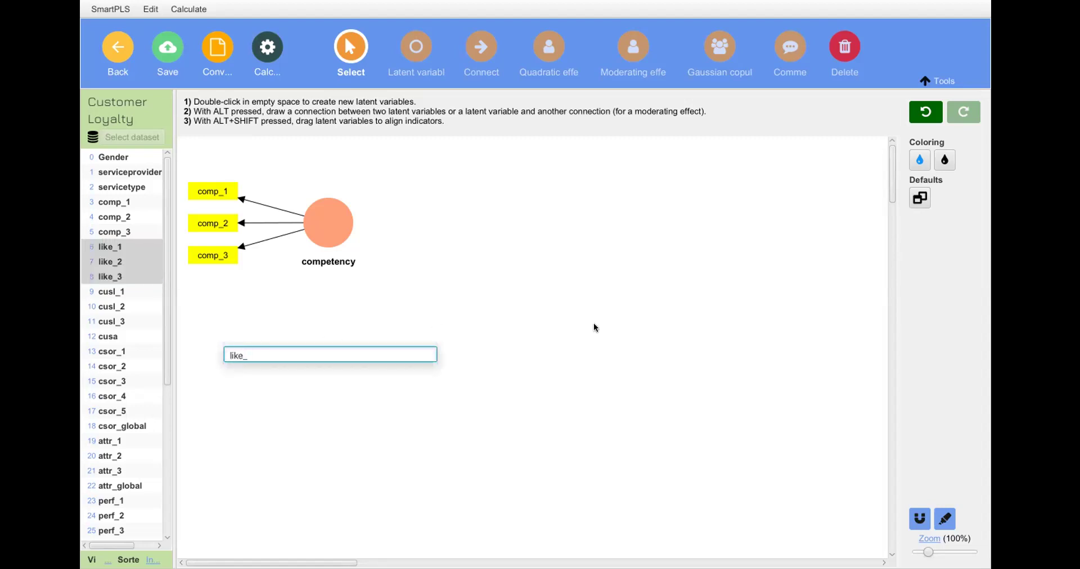
{"action": "key", "text": "BackSpace"}
{"action": "type", "text": "ability"}
{"action": "key", "text": "Return"}
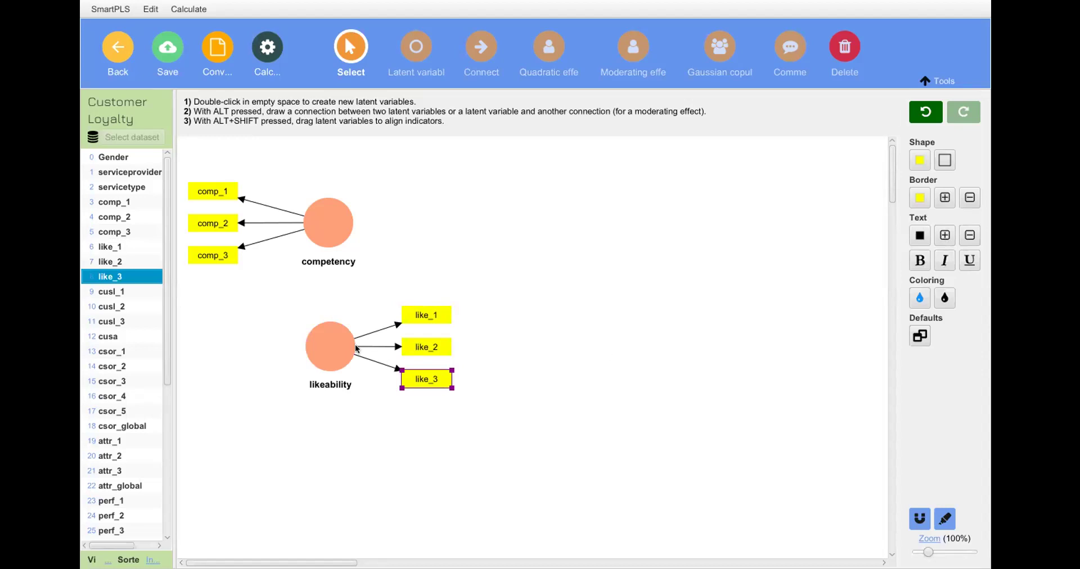
Step: Align likeability's indicators to its left and spread them farther out, with the construct lined up under competency
{"action": "left_click", "coordinate": [325, 350]}
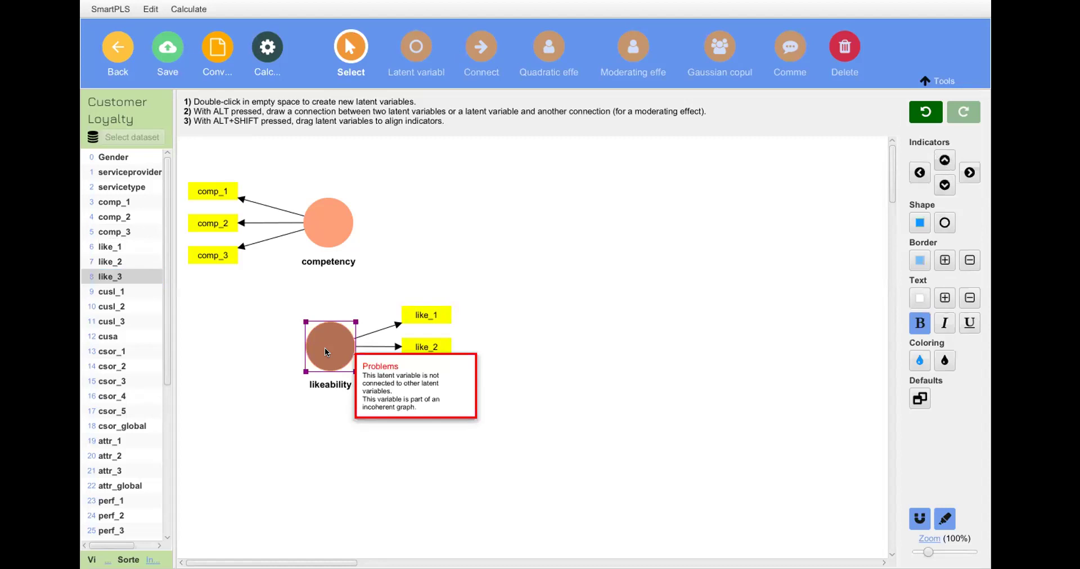
{"action": "left_click", "coordinate": [920, 172]}
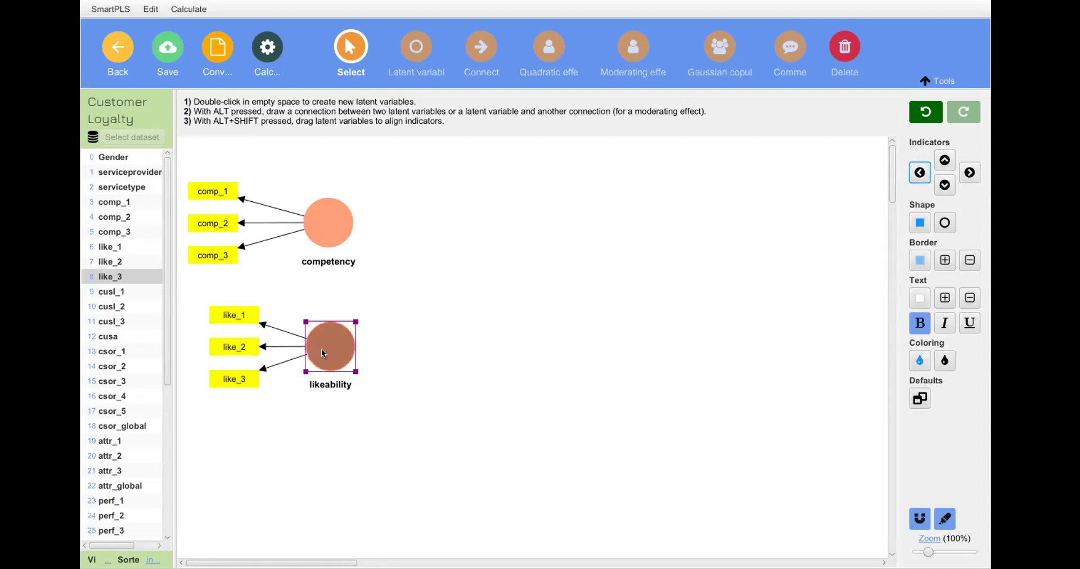
{"action": "mouse_move", "coordinate": [323, 350]}
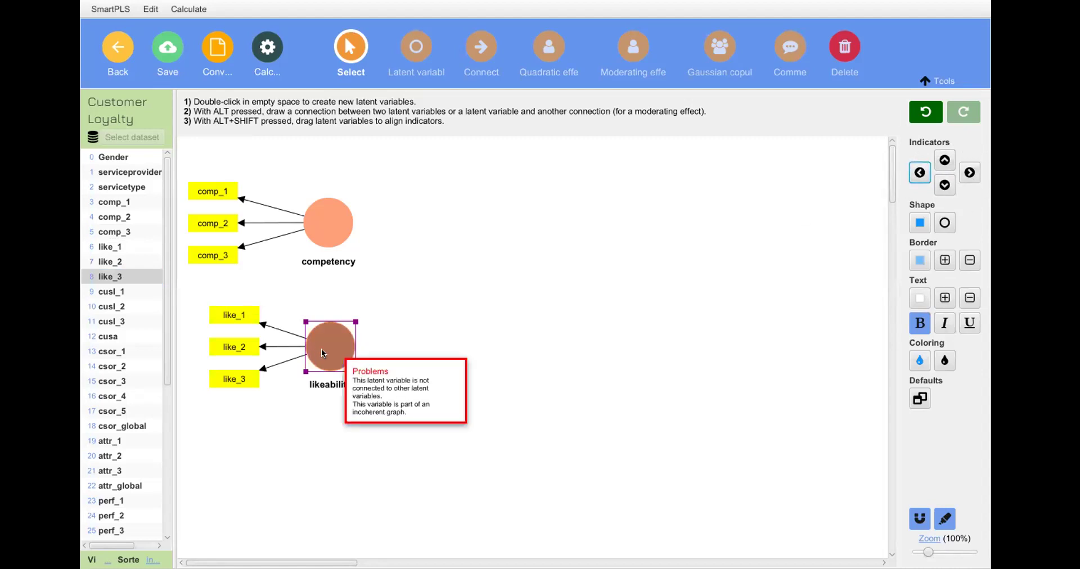
{"action": "key", "text": "alt"}
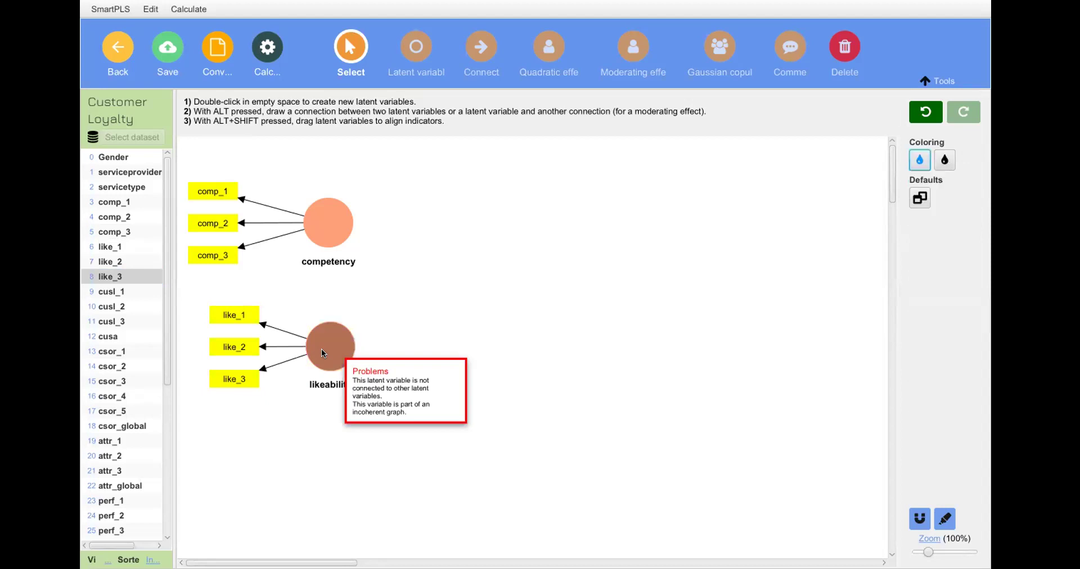
{"action": "left_click_drag", "start_coordinate": [322, 349], "coordinate": [253, 346]}
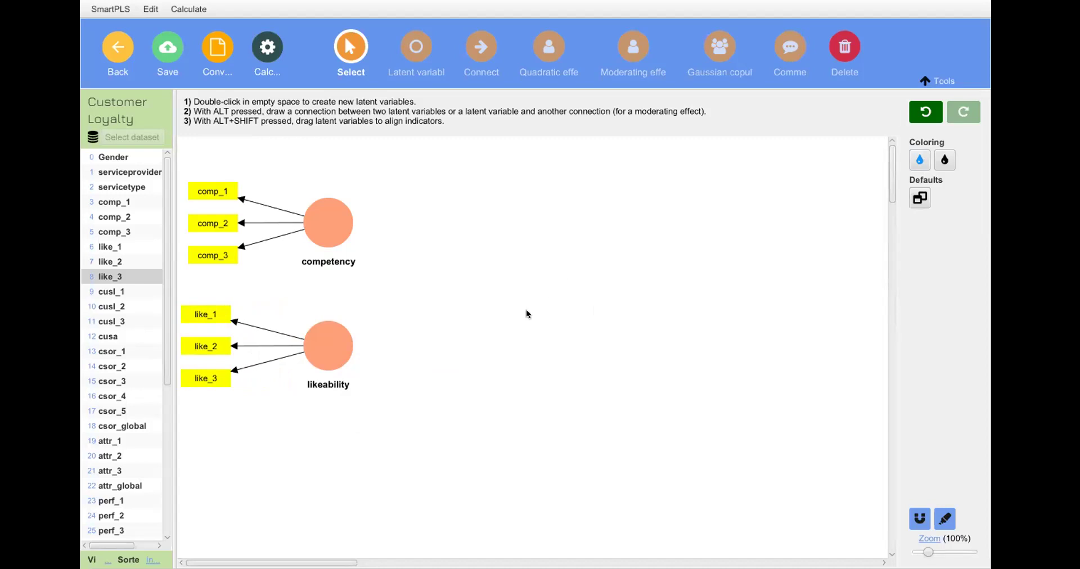
Step: Delete the likeability latent variable with its indicators and leave delete mode
{"action": "scroll", "coordinate": [526, 310], "scroll_direction": "down", "scroll_amount": 1}
{"action": "scroll", "coordinate": [527, 322], "scroll_direction": "up", "scroll_amount": 1}
{"action": "left_click_drag", "start_coordinate": [893, 189], "coordinate": [894, 203]}
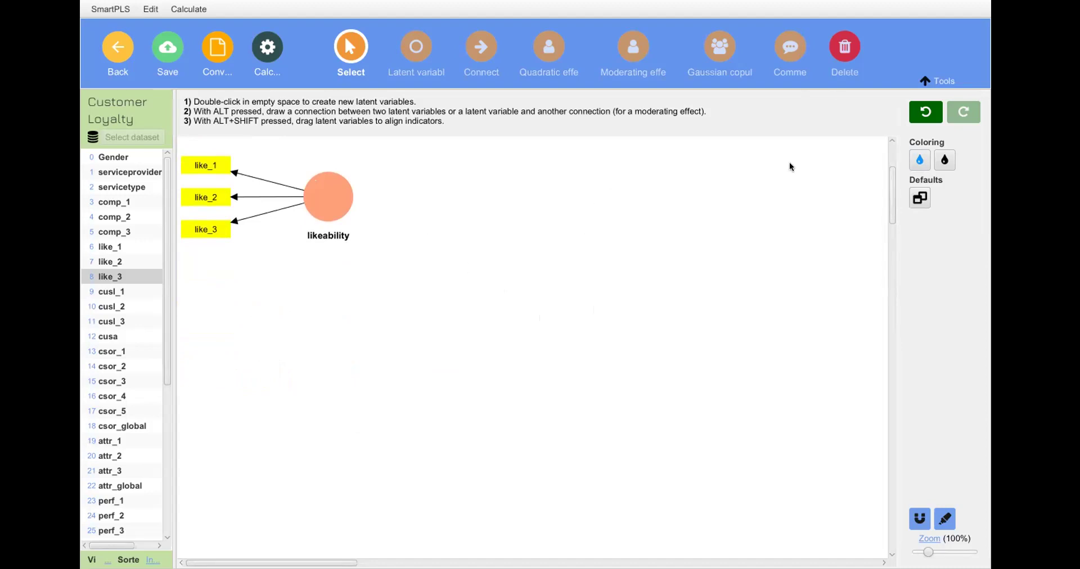
{"action": "left_click_drag", "start_coordinate": [892, 179], "coordinate": [892, 165]}
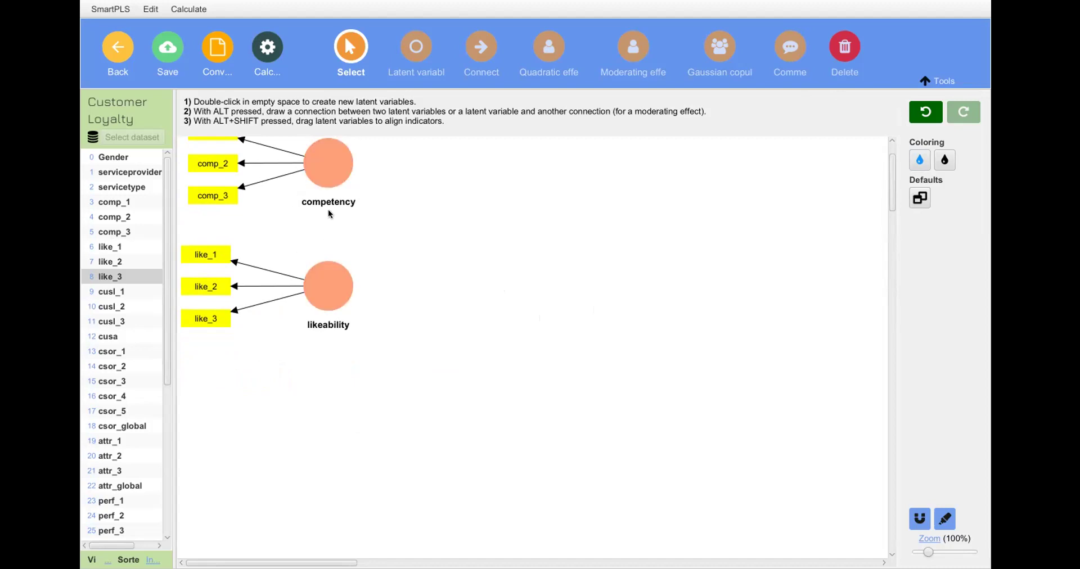
{"action": "left_click", "coordinate": [322, 285]}
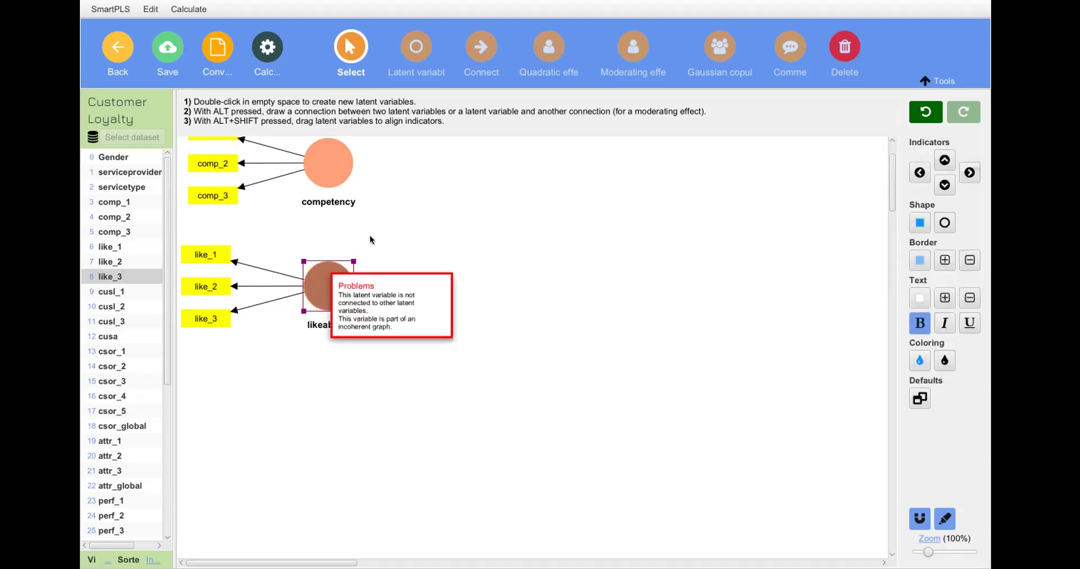
{"action": "left_click", "coordinate": [849, 60]}
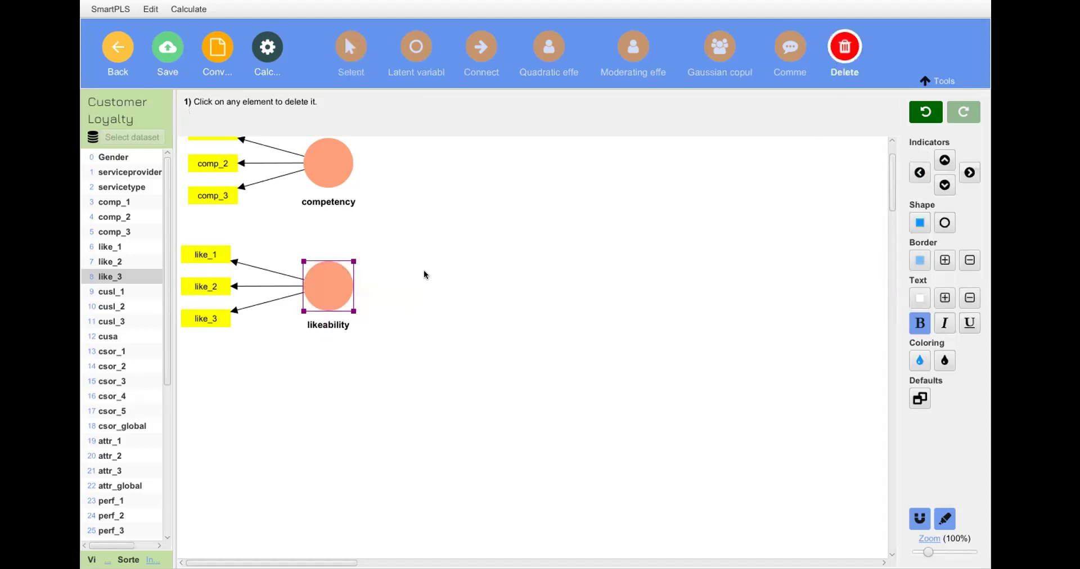
{"action": "left_click", "coordinate": [324, 279]}
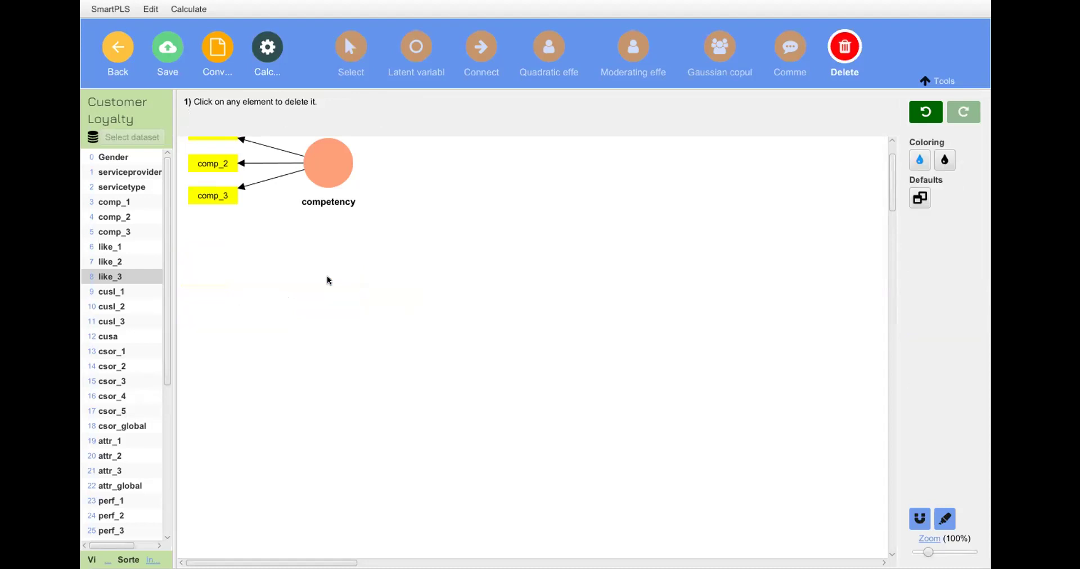
{"action": "left_click", "coordinate": [846, 59]}
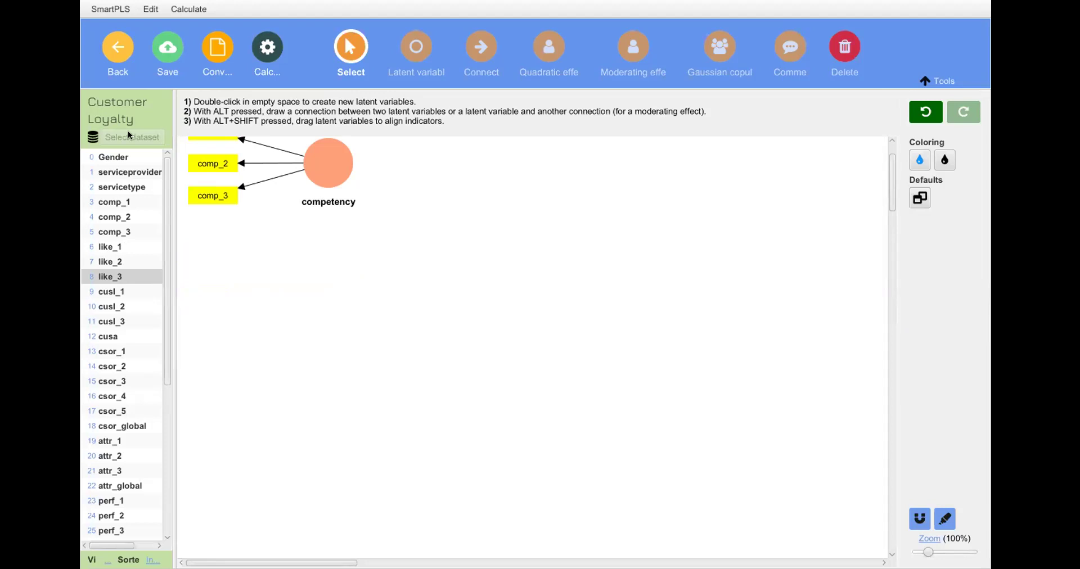
Step: Create the likeability latent variable again from like_1, like_2 and like_3, directly beneath competency
{"action": "left_click", "coordinate": [106, 248]}
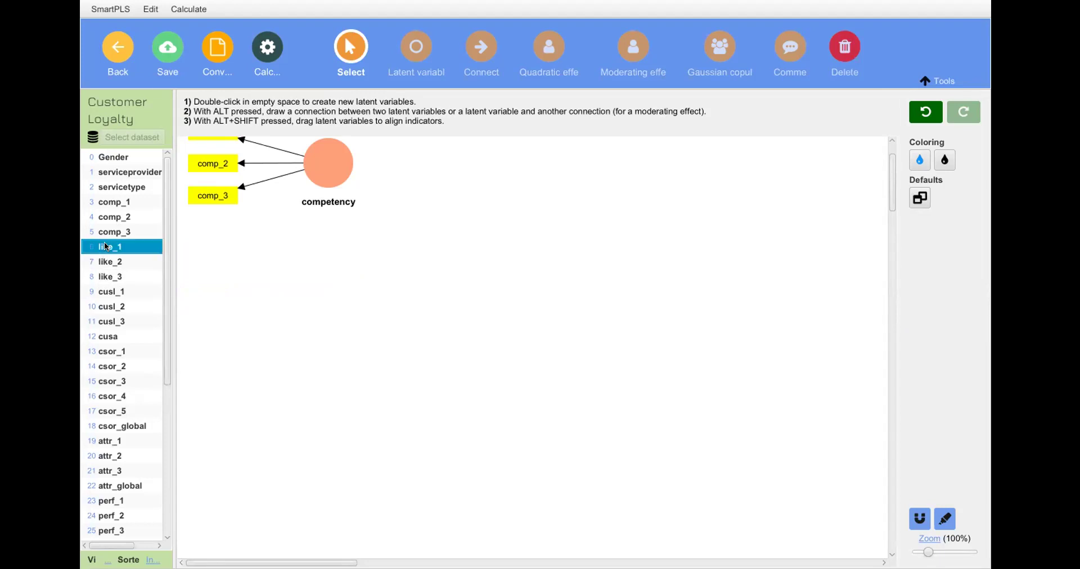
{"action": "key", "text": "shift+Down"}
{"action": "key", "text": "shift+Down"}
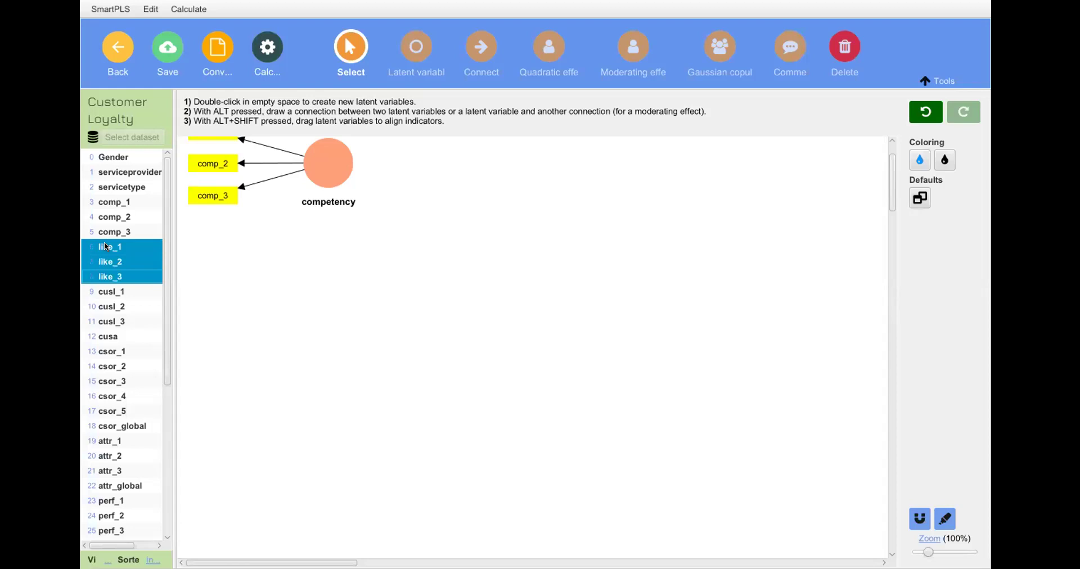
{"action": "left_click_drag", "start_coordinate": [107, 247], "coordinate": [328, 262]}
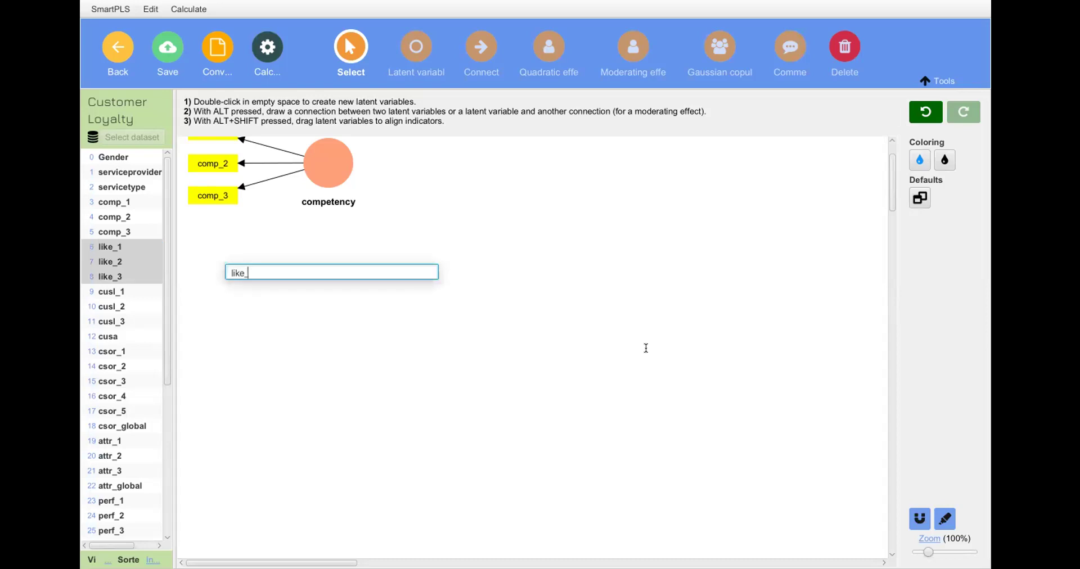
{"action": "key", "text": "BackSpace"}
{"action": "type", "text": "ability"}
{"action": "key", "text": "Return"}
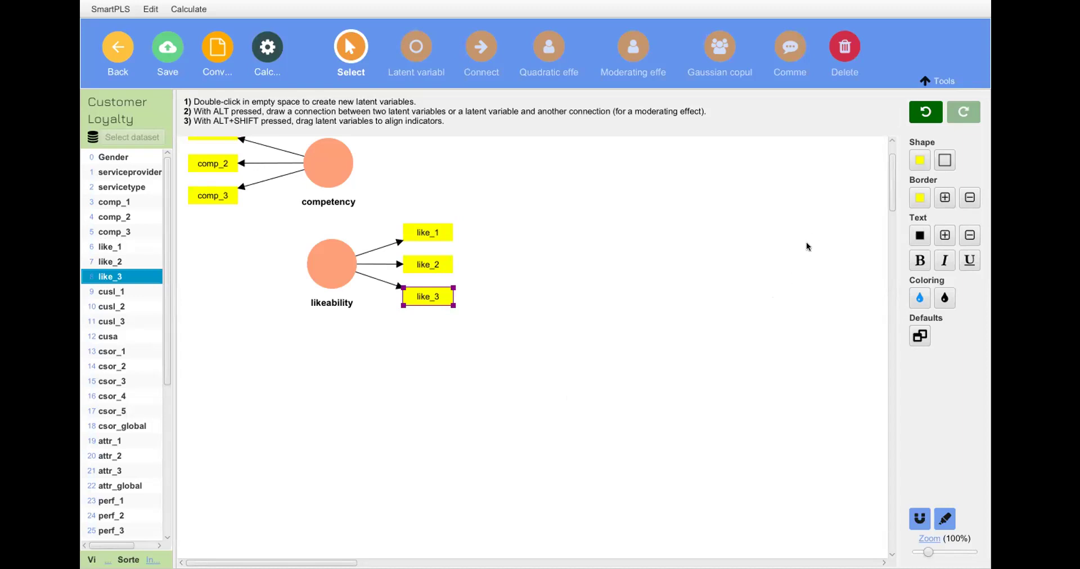
Step: Try likeability's indicators on its left, below it and above it, ending with them on its right
{"action": "left_click", "coordinate": [346, 256]}
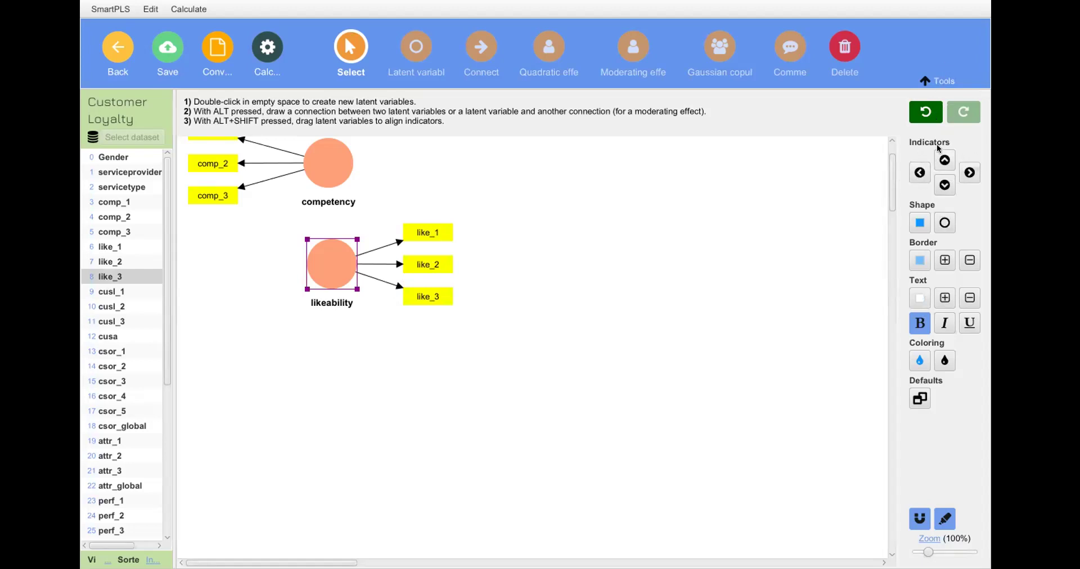
{"action": "left_click", "coordinate": [922, 172]}
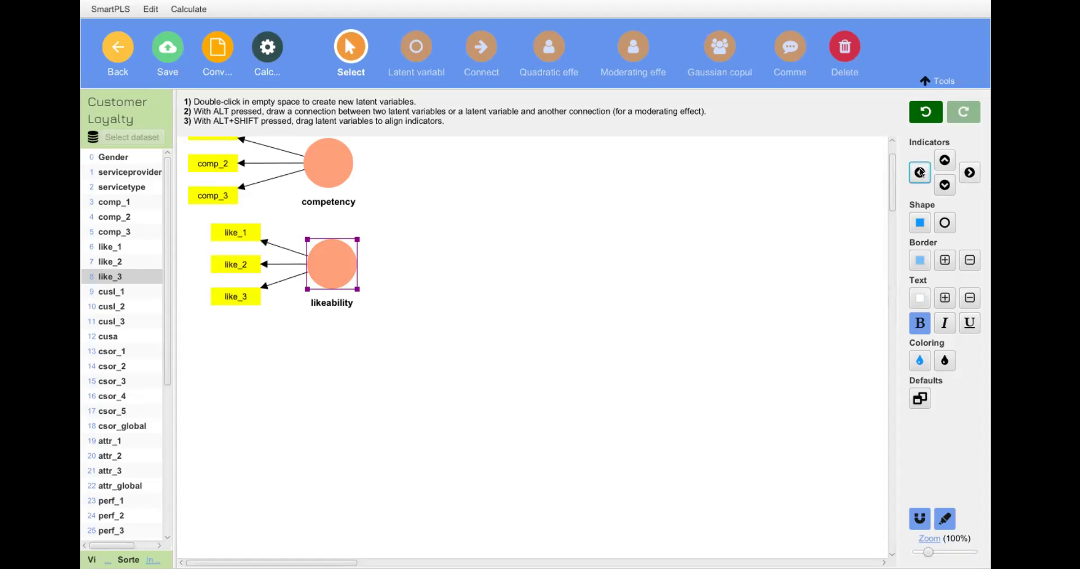
{"action": "left_click", "coordinate": [945, 184]}
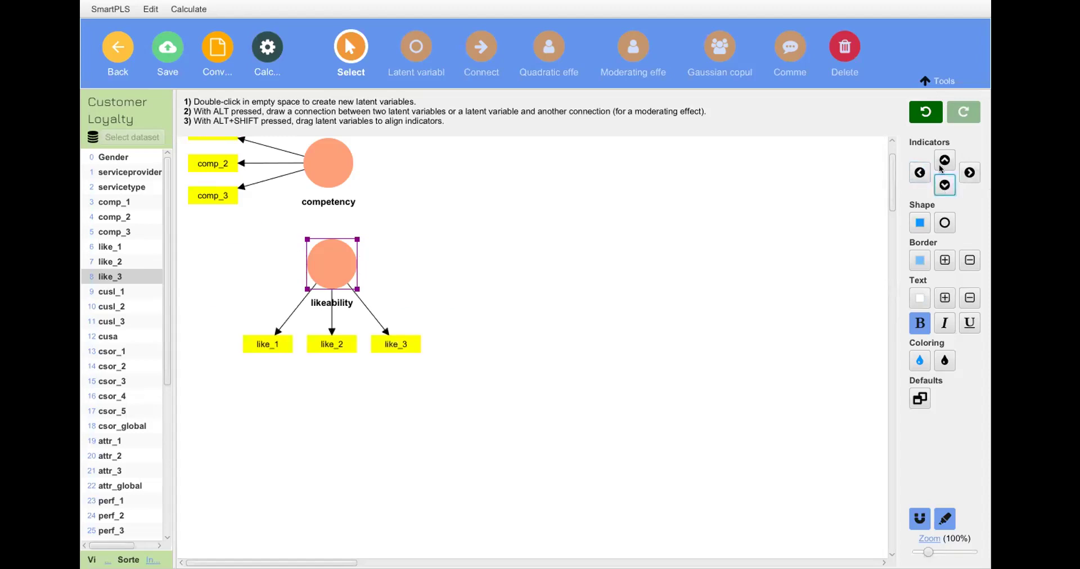
{"action": "left_click", "coordinate": [945, 161]}
{"action": "left_click", "coordinate": [969, 173]}
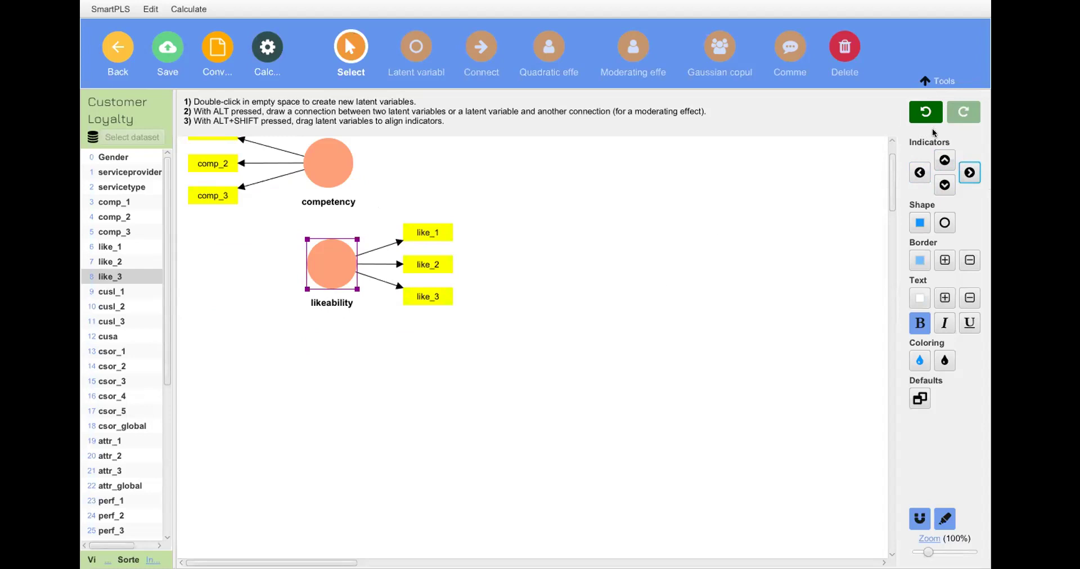
Step: Align likeability's indicators to its left and line the construct up vertically beneath competency with a small gap
{"action": "left_click", "coordinate": [919, 172]}
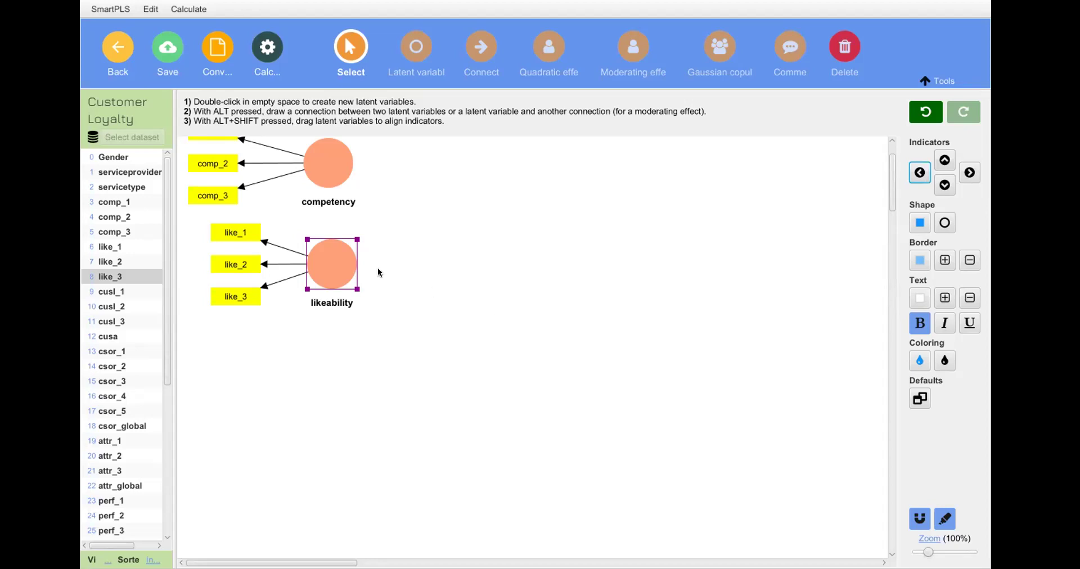
{"action": "mouse_move", "coordinate": [325, 273]}
{"action": "left_mouse_down"}
{"action": "mouse_move", "coordinate": [333, 271]}
{"action": "mouse_move", "coordinate": [309, 263]}
{"action": "mouse_move", "coordinate": [336, 257]}
{"action": "mouse_move", "coordinate": [326, 259]}
{"action": "left_mouse_up"}
{"action": "left_click", "coordinate": [470, 256]}
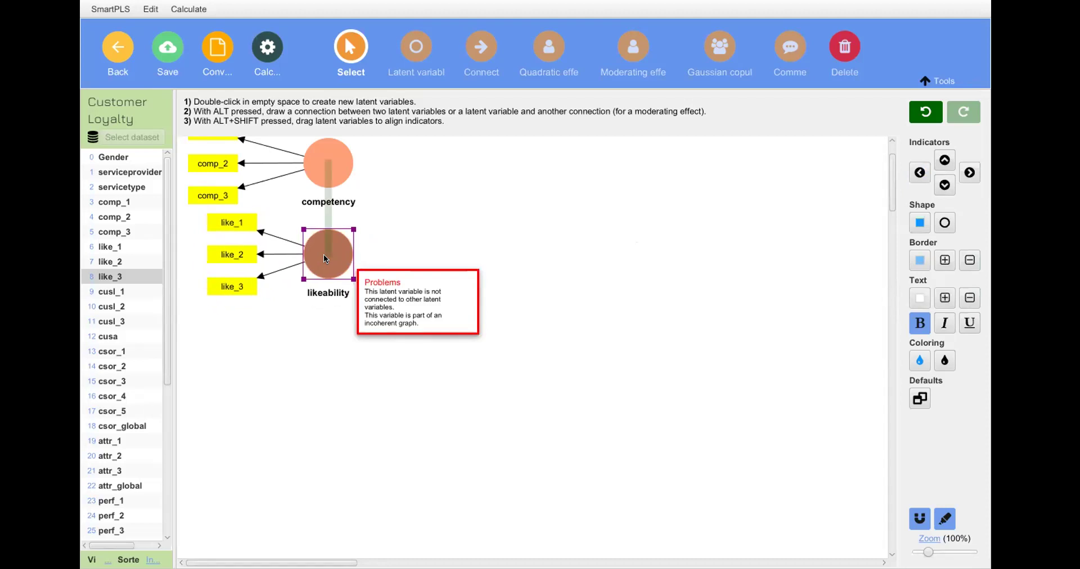
{"action": "mouse_move", "coordinate": [324, 259]}
{"action": "left_mouse_down"}
{"action": "mouse_move", "coordinate": [616, 268]}
{"action": "mouse_move", "coordinate": [475, 290]}
{"action": "mouse_move", "coordinate": [327, 274]}
{"action": "left_mouse_up"}
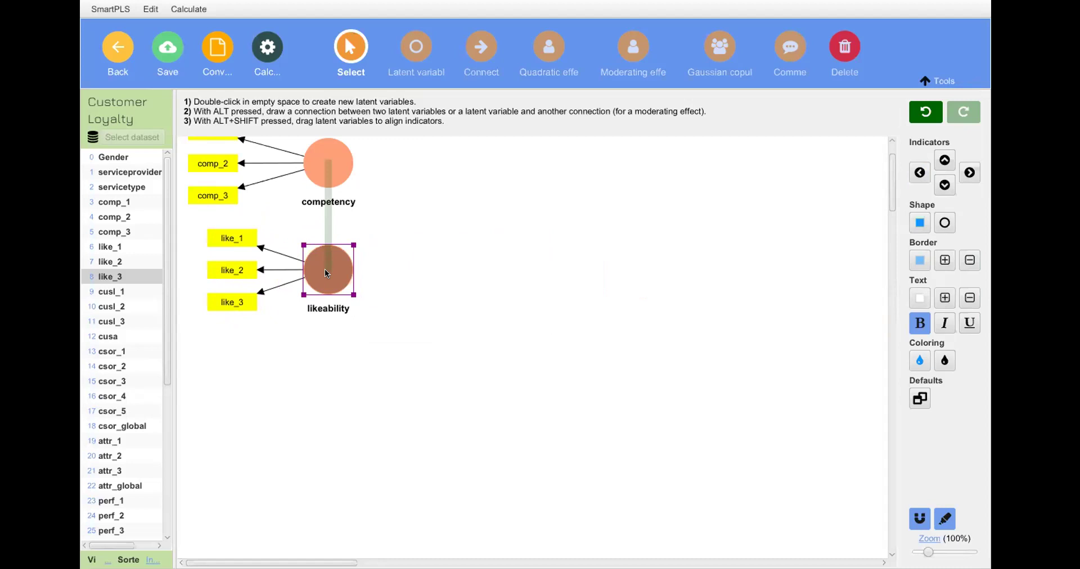
{"action": "left_click_drag", "start_coordinate": [326, 273], "coordinate": [327, 272]}
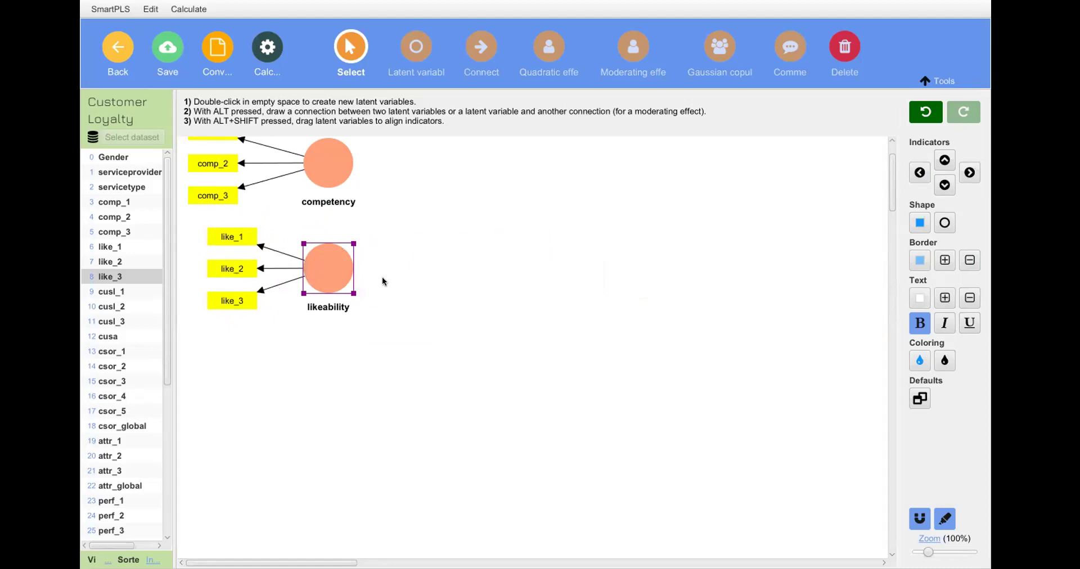
Step: Spread likeability's indicators farther out from the construct, in line with competency's indicator column
{"action": "left_click", "coordinate": [316, 279]}
{"action": "mouse_move", "coordinate": [322, 266]}
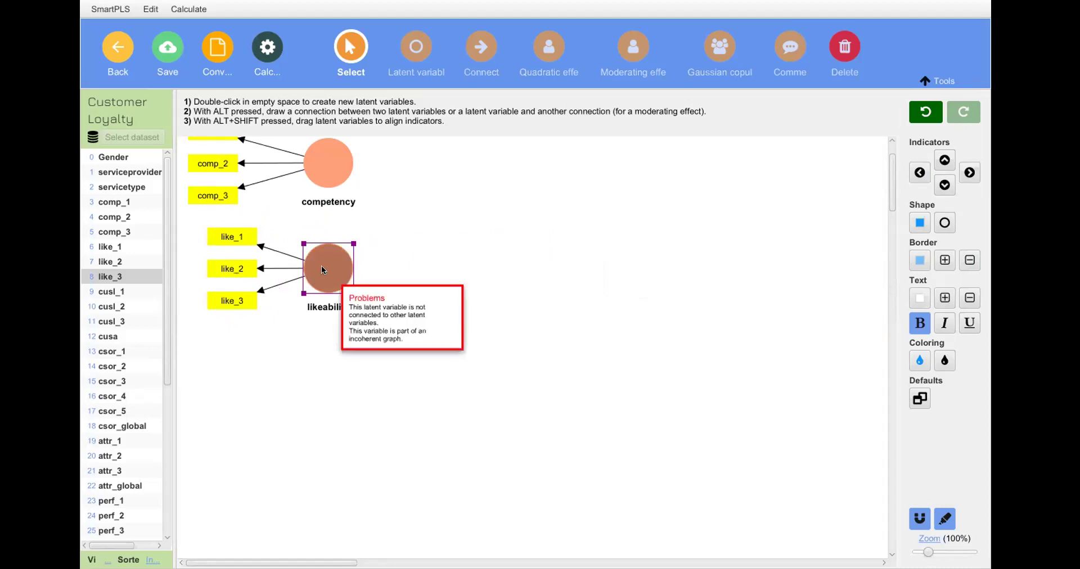
{"action": "left_click_drag", "start_coordinate": [322, 266], "coordinate": [259, 266]}
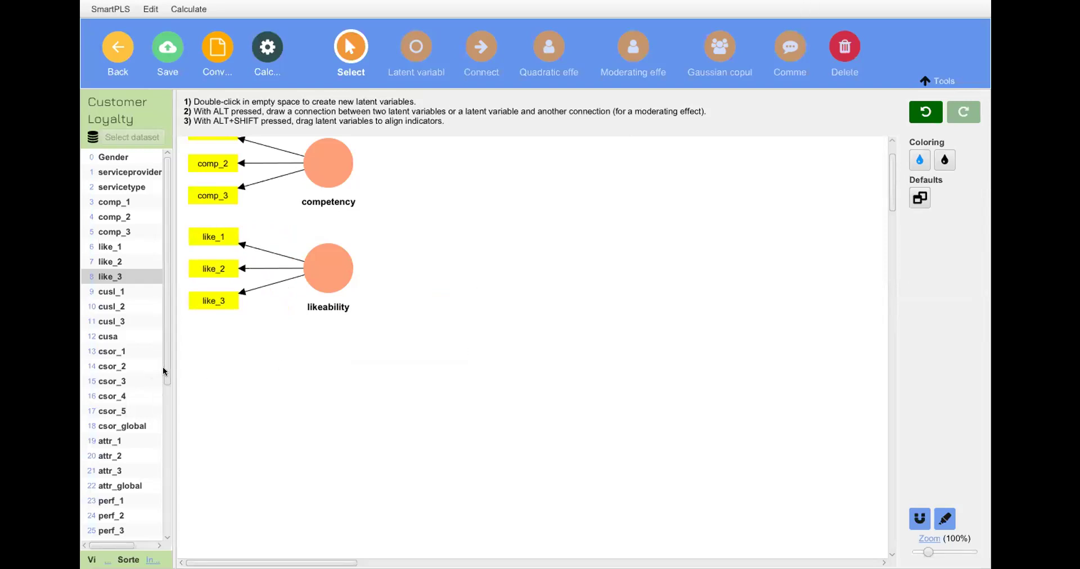
Step: Create a latent variable named quality from indicators qual_1 through qual_8, placed beneath likeability
{"action": "scroll", "coordinate": [164, 378], "scroll_direction": "down", "scroll_amount": 3}
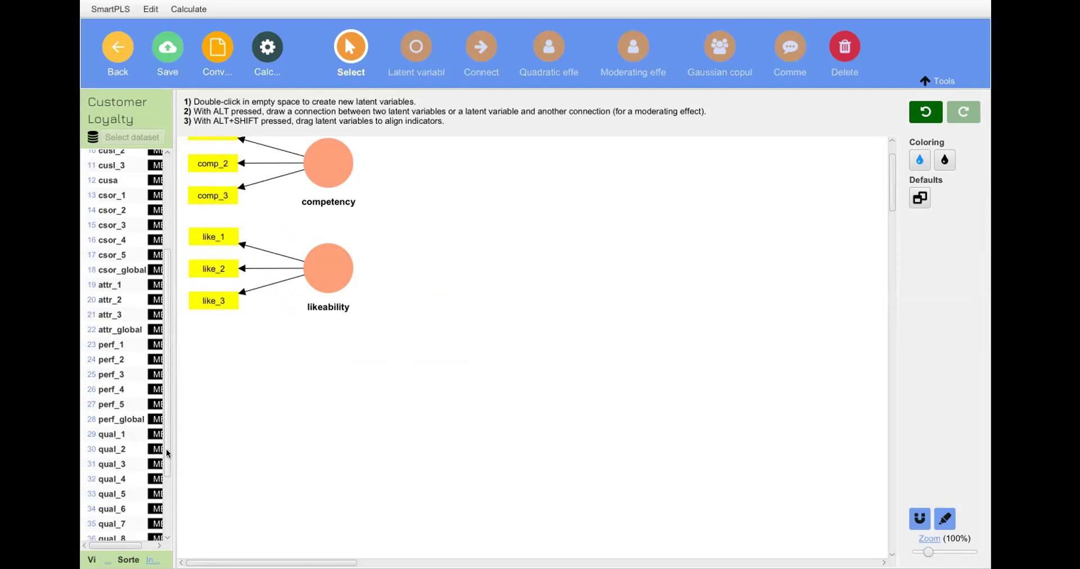
{"action": "left_click_drag", "start_coordinate": [166, 449], "coordinate": [166, 520]}
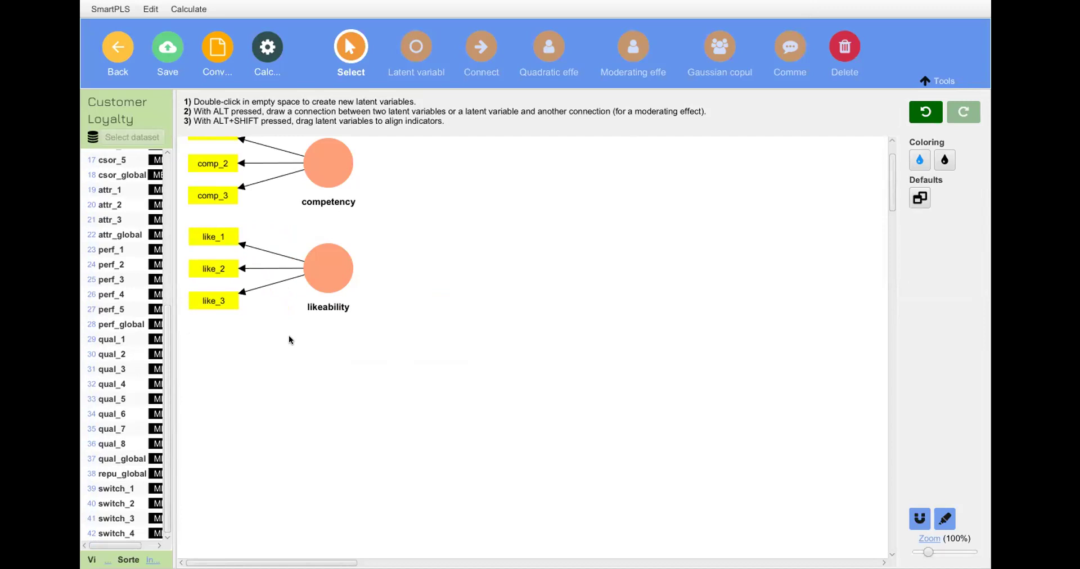
{"action": "left_click", "coordinate": [99, 341]}
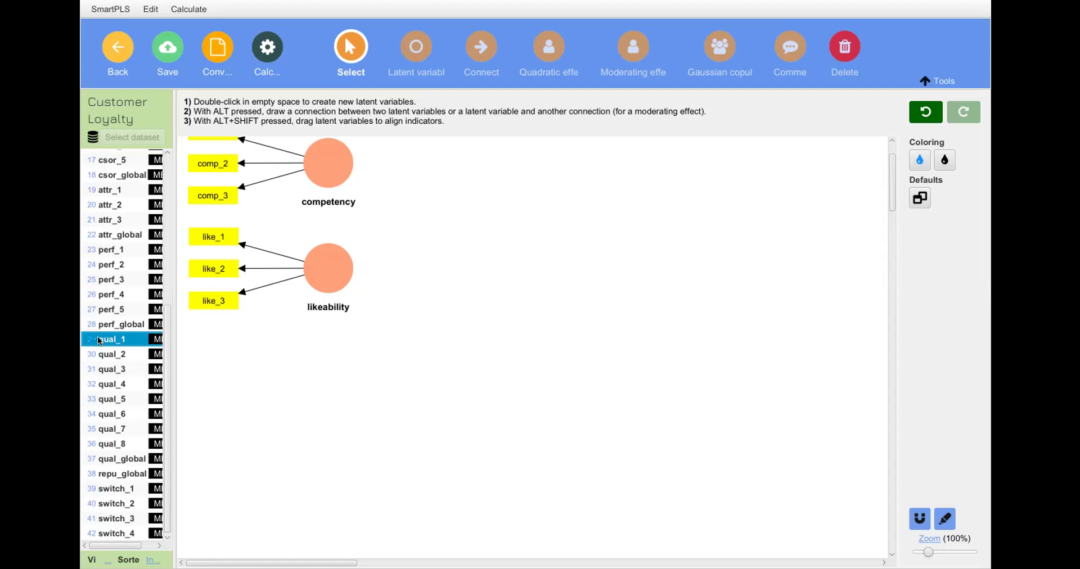
{"action": "key", "text": "shift+Down"}
{"action": "key", "text": "shift+Down"}
{"action": "key", "text": "shift+Down"}
{"action": "key", "text": "shift+Down"}
{"action": "key", "text": "shift+Down"}
{"action": "key", "text": "shift+Down"}
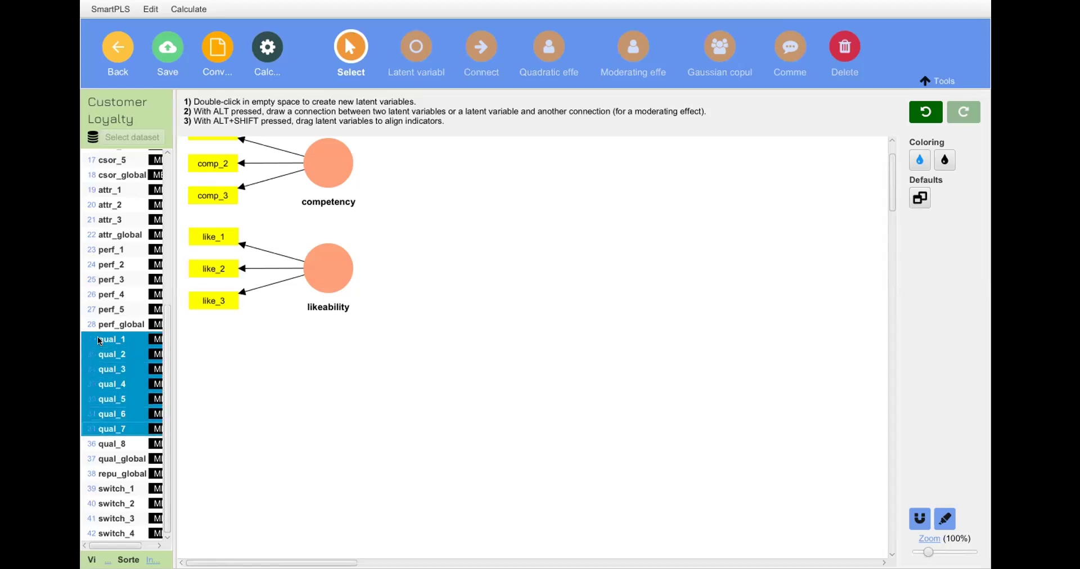
{"action": "key", "text": "shift+Down"}
{"action": "left_click_drag", "start_coordinate": [100, 341], "coordinate": [316, 412]}
{"action": "key", "text": "BackSpace"}
{"action": "type", "text": "ity"}
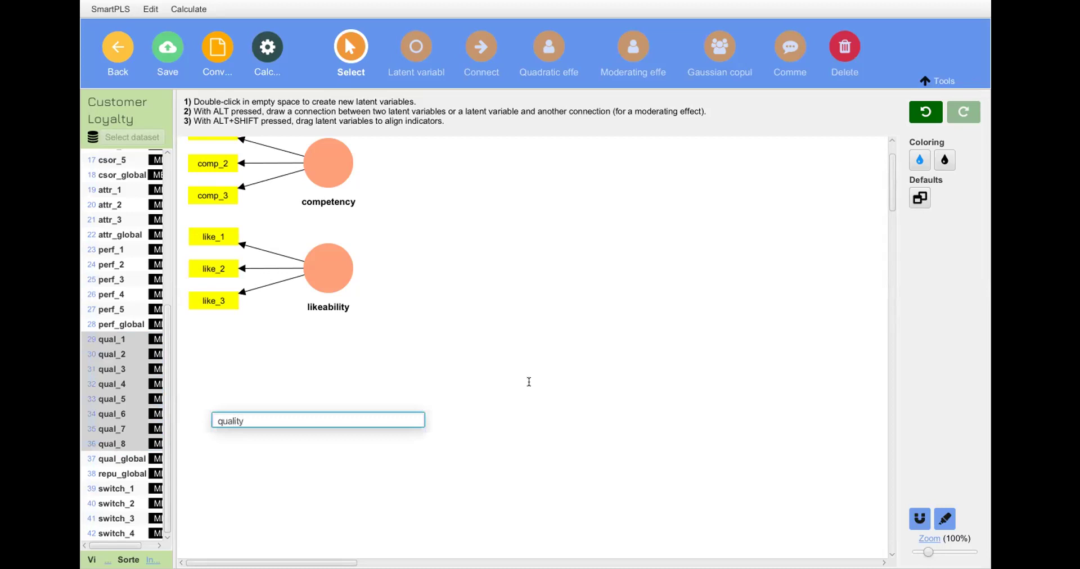
{"action": "key", "text": "Return"}
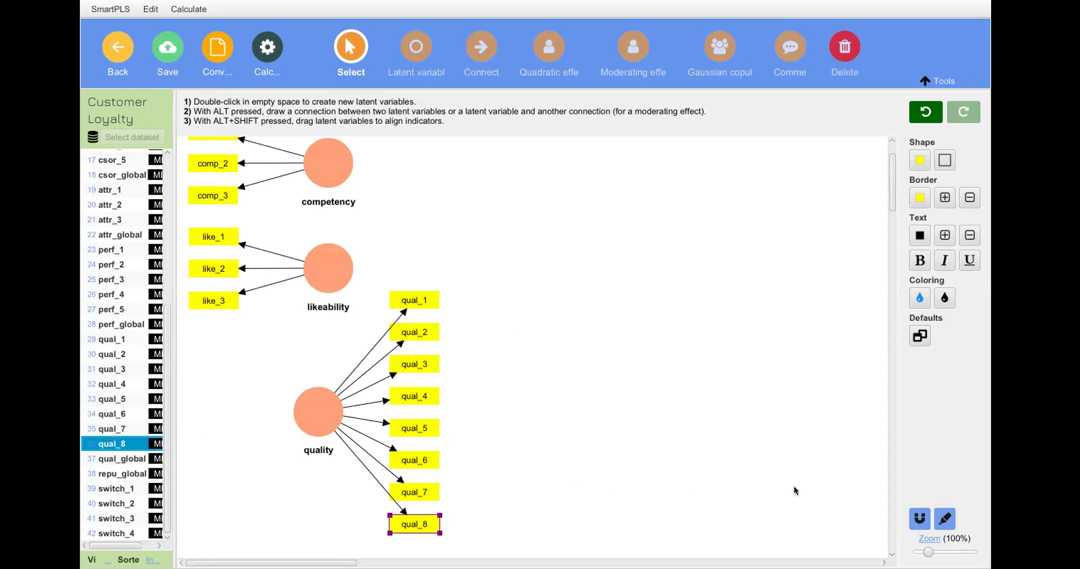
Step: Align quality's indicators to its left and line the construct up beneath likeability, low enough to clear like_3
{"action": "left_click", "coordinate": [945, 518]}
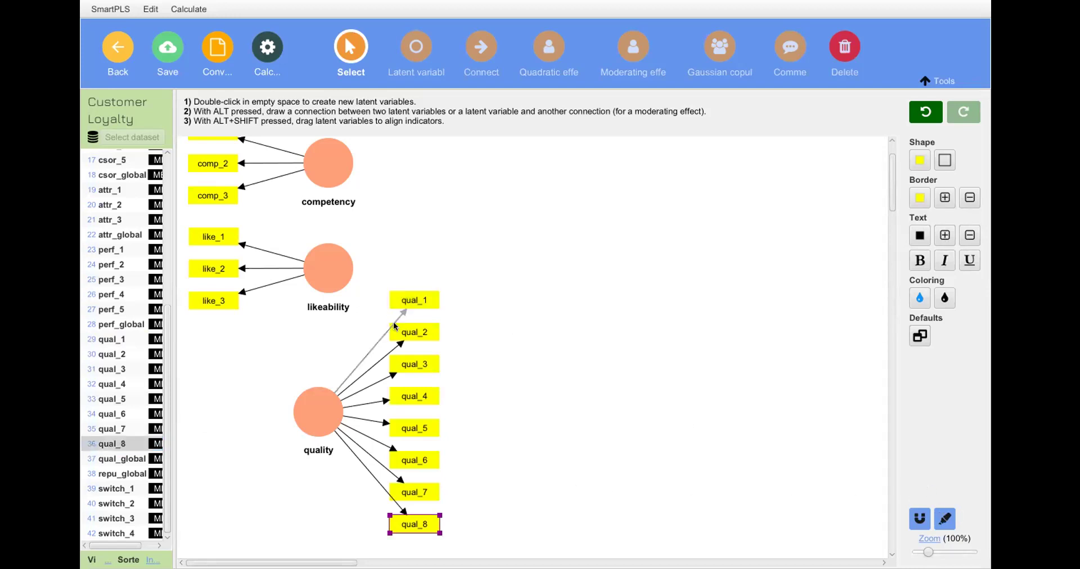
{"action": "scroll", "coordinate": [614, 331], "scroll_direction": "down", "scroll_amount": 3}
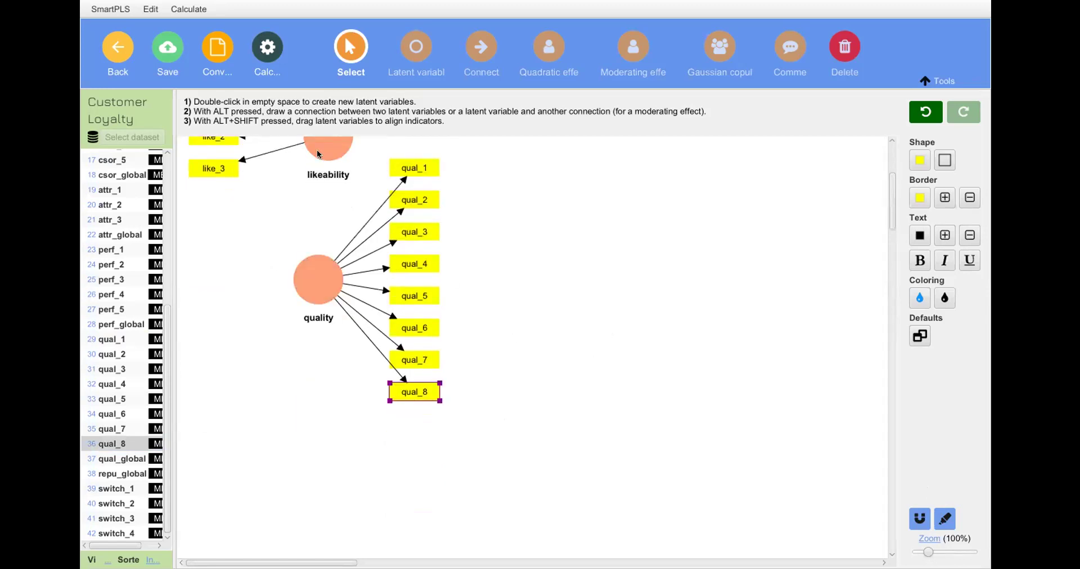
{"action": "left_click_drag", "start_coordinate": [312, 294], "coordinate": [314, 324]}
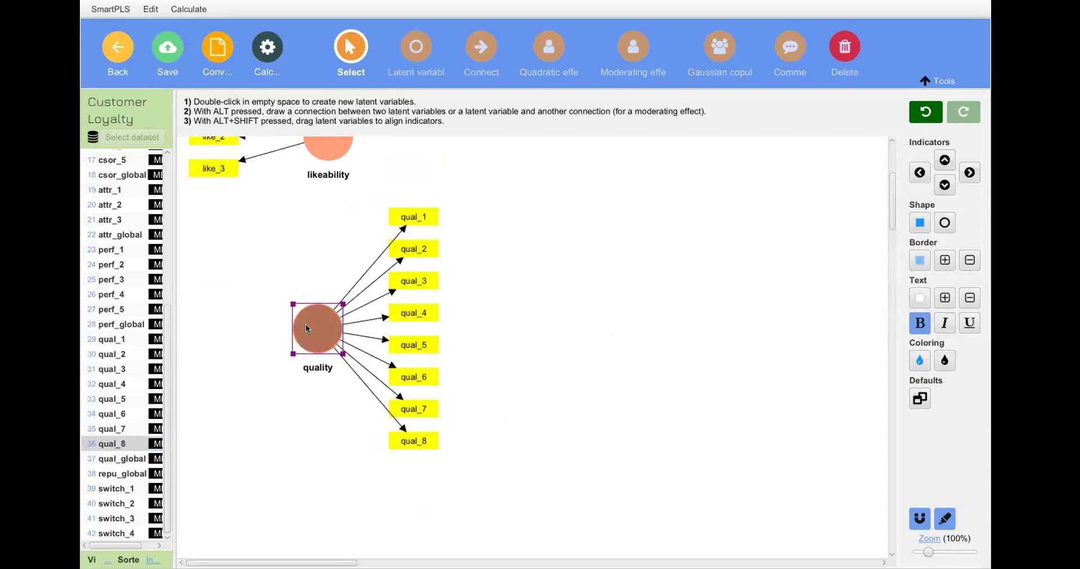
{"action": "left_click", "coordinate": [920, 172]}
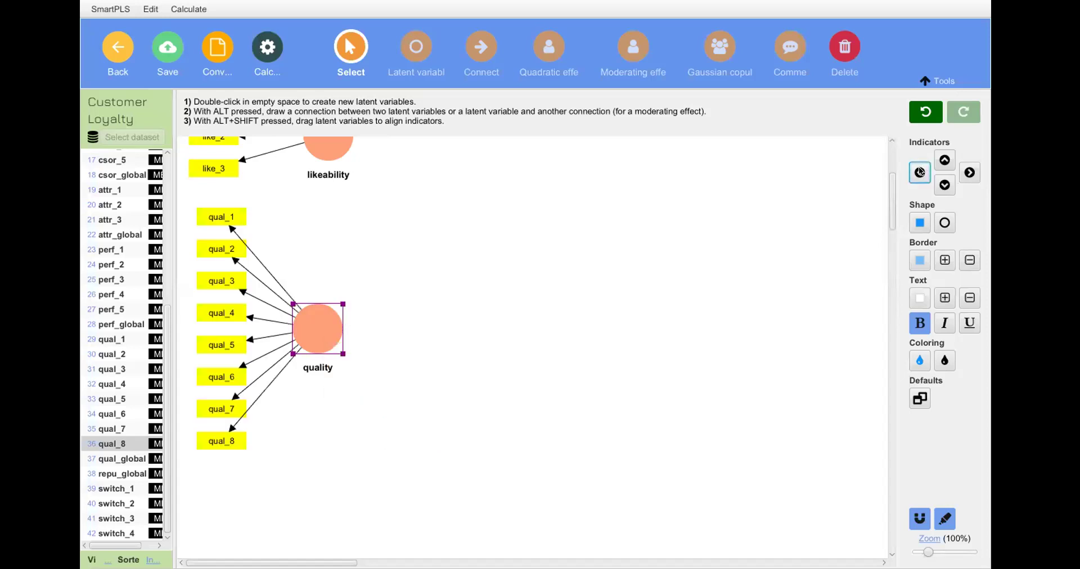
{"action": "scroll", "coordinate": [478, 234], "scroll_direction": "up", "scroll_amount": 1}
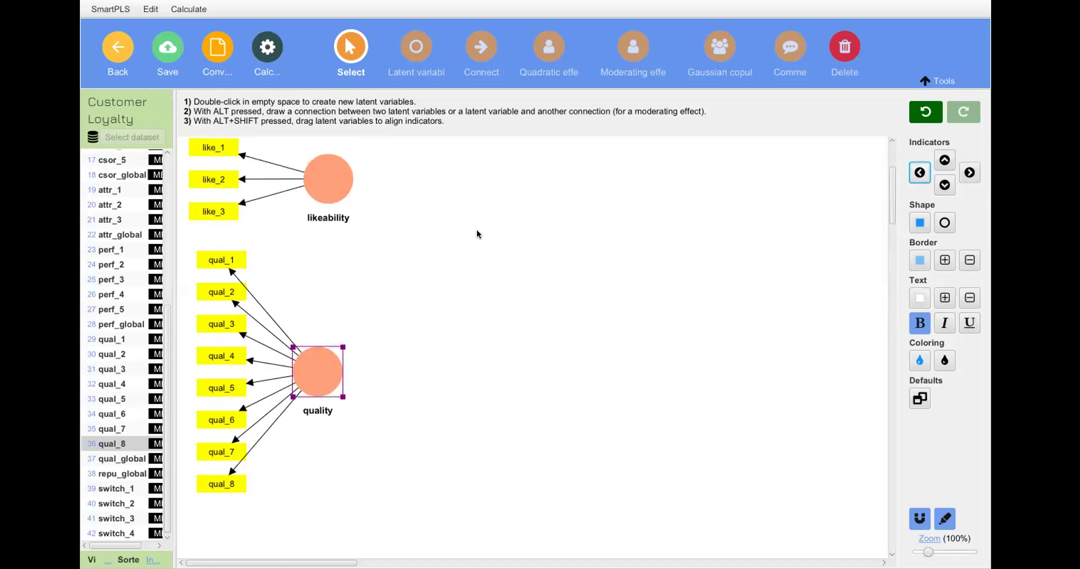
{"action": "mouse_move", "coordinate": [302, 368]}
{"action": "left_mouse_down"}
{"action": "mouse_move", "coordinate": [316, 334]}
{"action": "mouse_move", "coordinate": [299, 359]}
{"action": "mouse_move", "coordinate": [324, 373]}
{"action": "mouse_move", "coordinate": [315, 368]}
{"action": "left_mouse_up"}
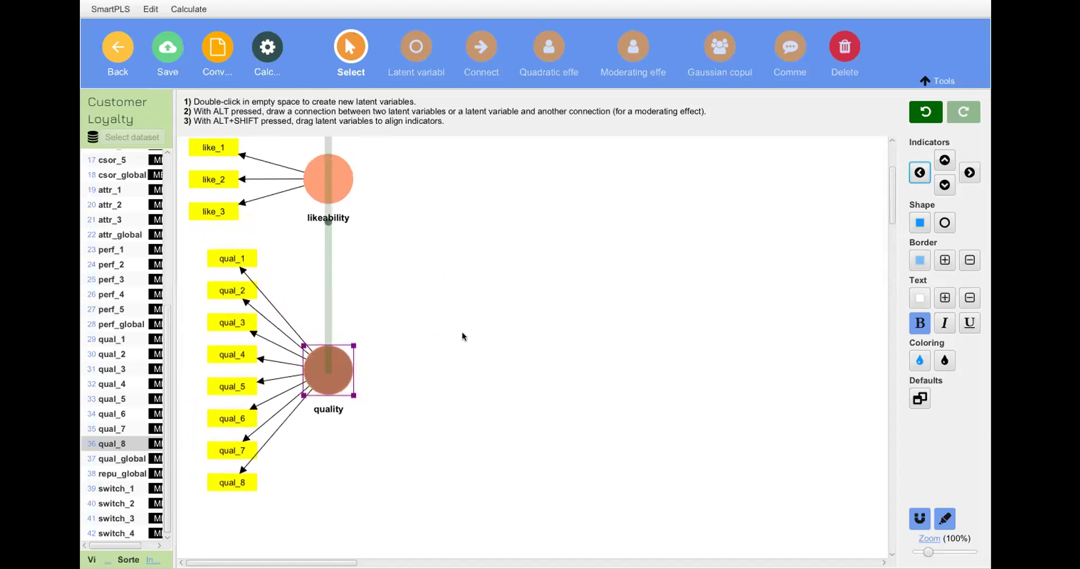
Step: Create a latent variable named customer Loyalty from cusl_1, cusl_2 and cusl_3, well to the right of likeability
{"action": "scroll", "coordinate": [534, 330], "scroll_direction": "up", "scroll_amount": 3}
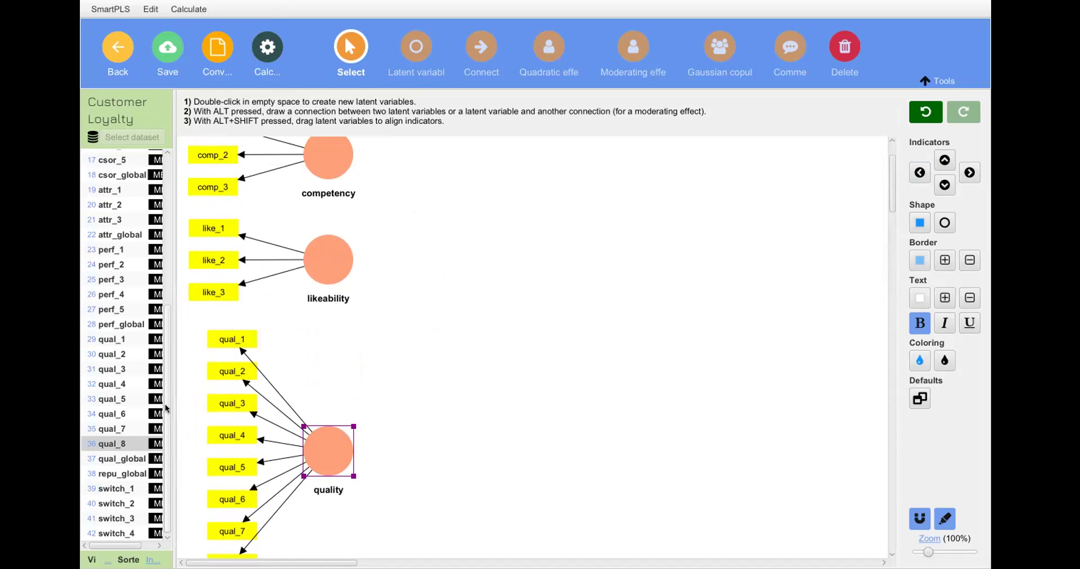
{"action": "left_click_drag", "start_coordinate": [165, 422], "coordinate": [180, 222]}
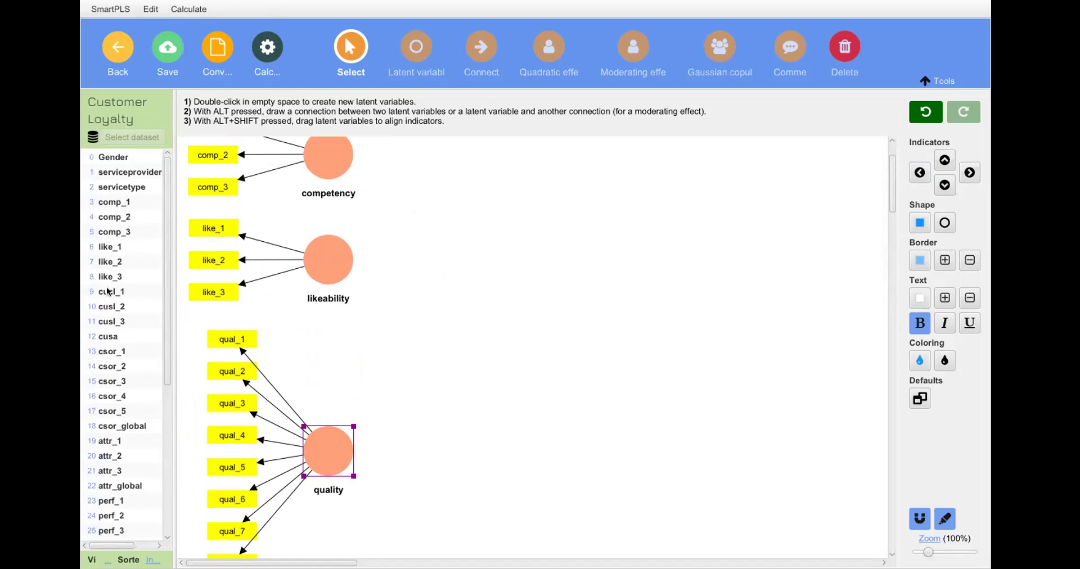
{"action": "left_click", "coordinate": [109, 292]}
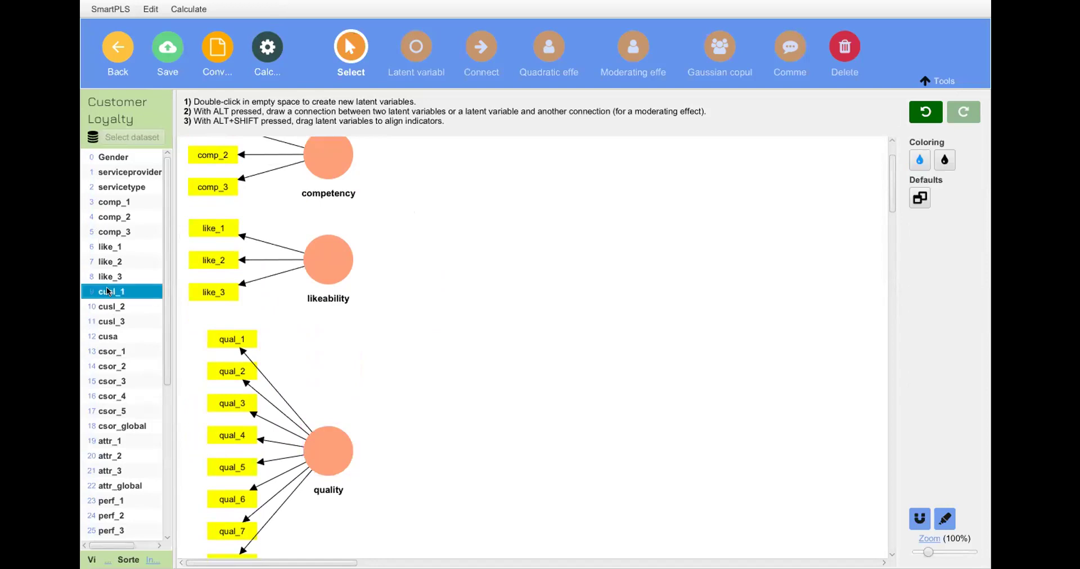
{"action": "key", "text": "shift+Down"}
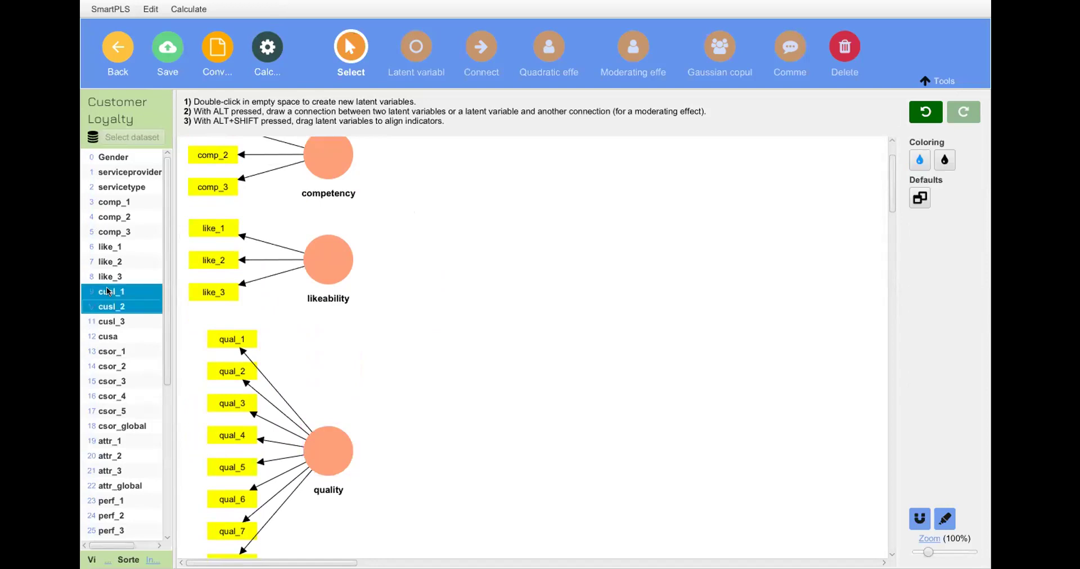
{"action": "key", "text": "shift+Down"}
{"action": "left_click_drag", "start_coordinate": [107, 288], "coordinate": [710, 248]}
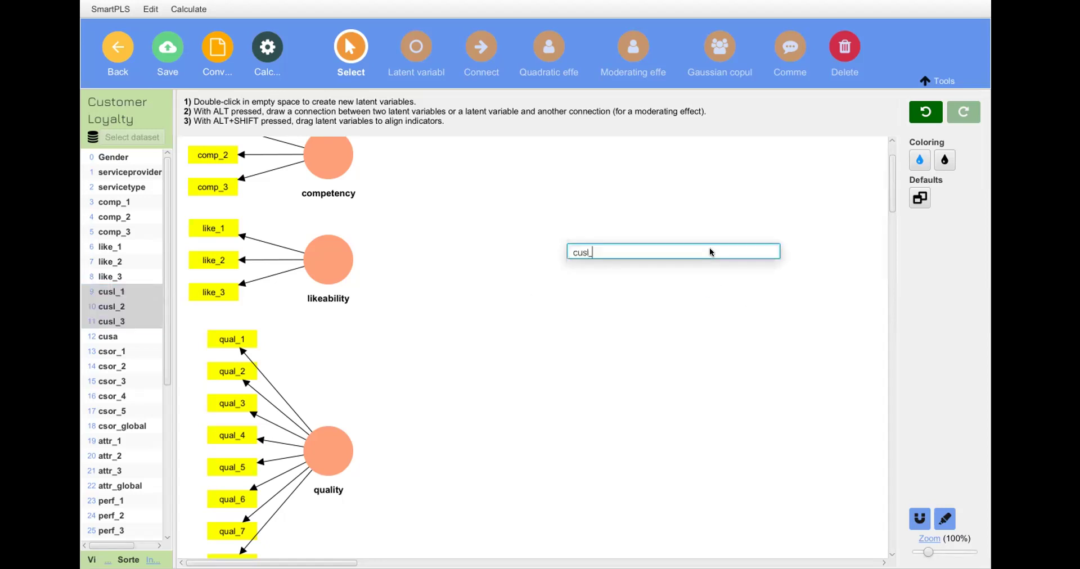
{"action": "key", "text": "BackSpace"}
{"action": "type", "text": "tomer lo"}
{"action": "key", "text": "BackSpace"}
{"action": "key", "text": "BackSpace"}
{"action": "type", "text": "Yola"}
{"action": "key", "text": "BackSpace"}
{"action": "key", "text": "BackSpace"}
{"action": "key", "text": "BackSpace"}
{"action": "key", "text": "BackSpace"}
{"action": "type", "text": "Loyalty"}
{"action": "key", "text": "Return"}
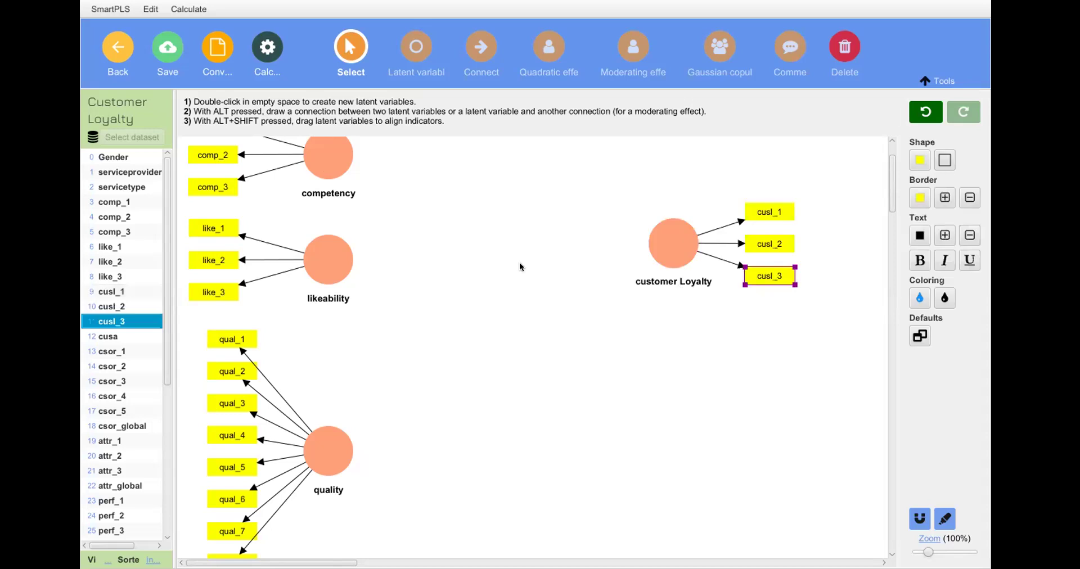
Step: Review the layout of the competency, likeability, quality and customer Loyalty constructs and their indicators in the model
{"action": "left_click", "coordinate": [316, 260]}
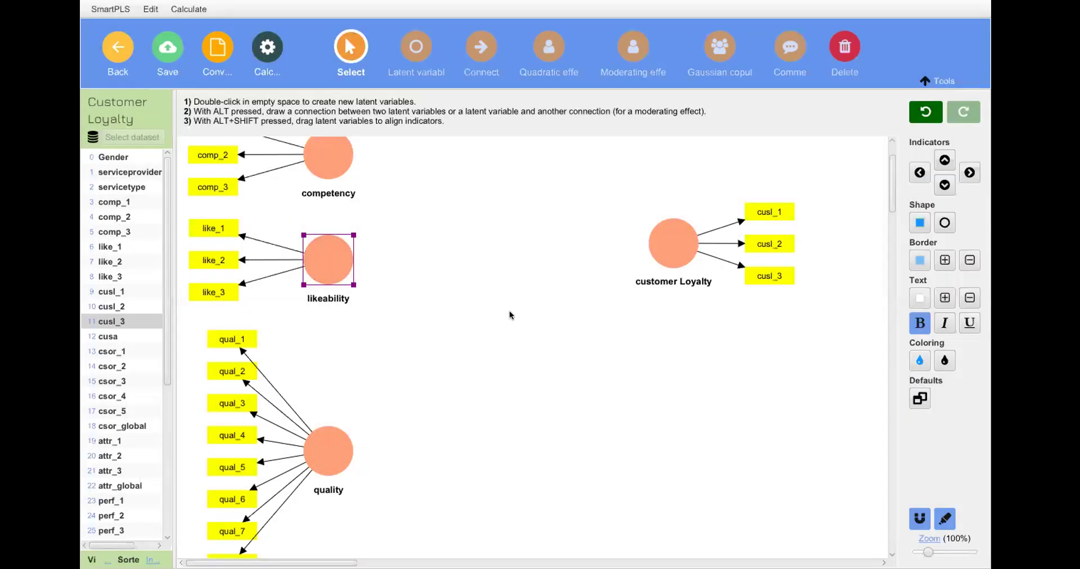
{"action": "left_click", "coordinate": [509, 312]}
{"action": "left_click", "coordinate": [313, 258]}
{"action": "scroll", "coordinate": [431, 313], "scroll_direction": "up", "scroll_amount": 1}
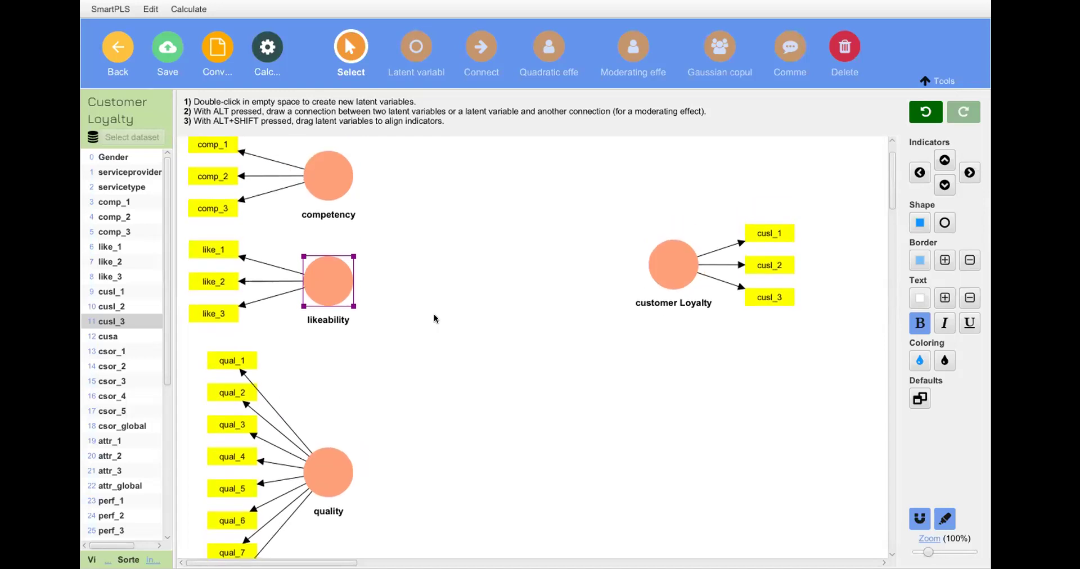
{"action": "scroll", "coordinate": [451, 355], "scroll_direction": "down", "scroll_amount": 1}
{"action": "scroll", "coordinate": [448, 354], "scroll_direction": "up", "scroll_amount": 1}
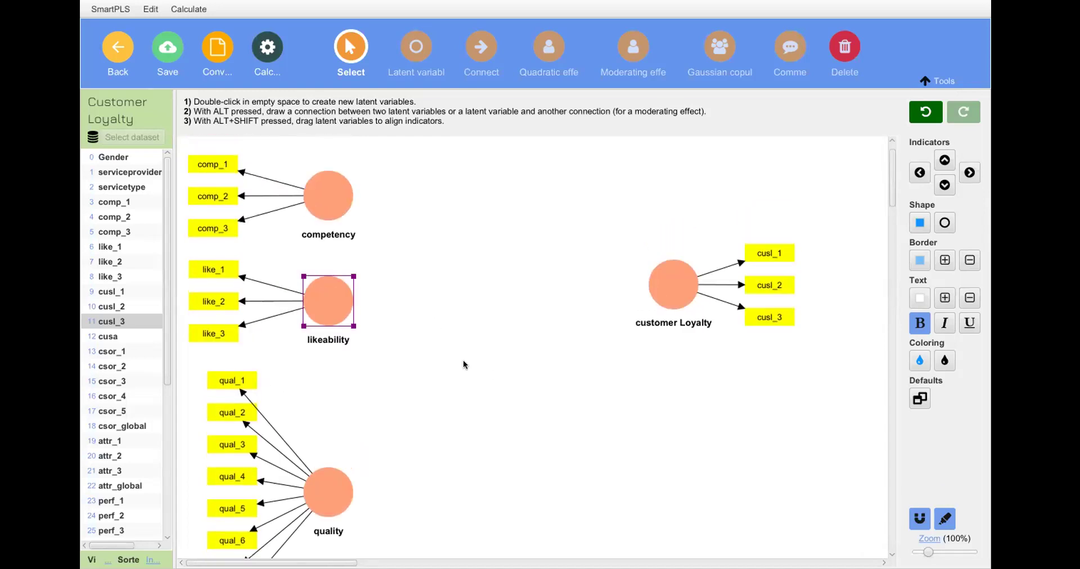
{"action": "scroll", "coordinate": [405, 316], "scroll_direction": "up", "scroll_amount": 1}
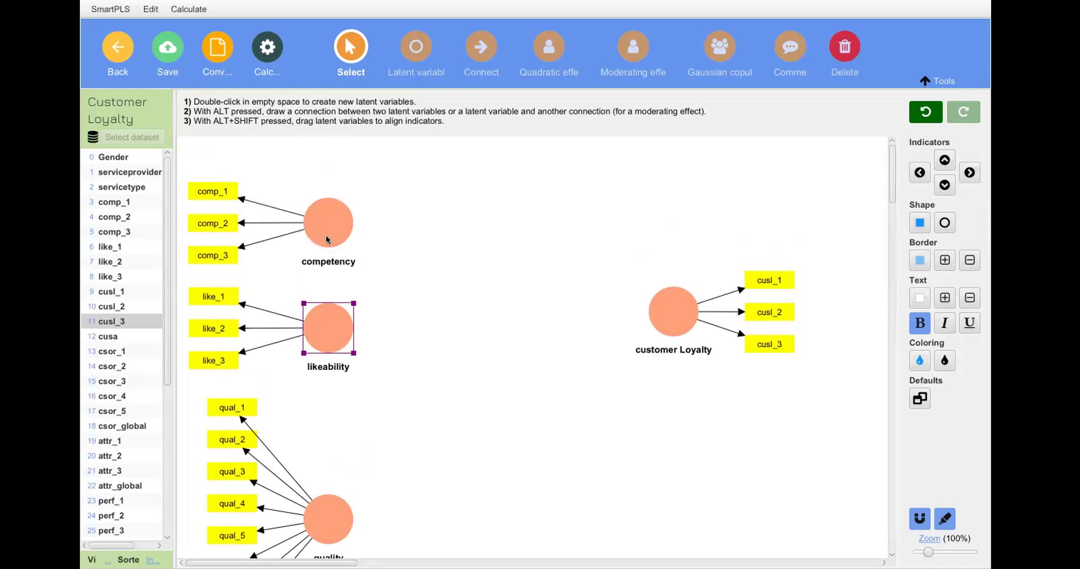
{"action": "mouse_move", "coordinate": [333, 232]}
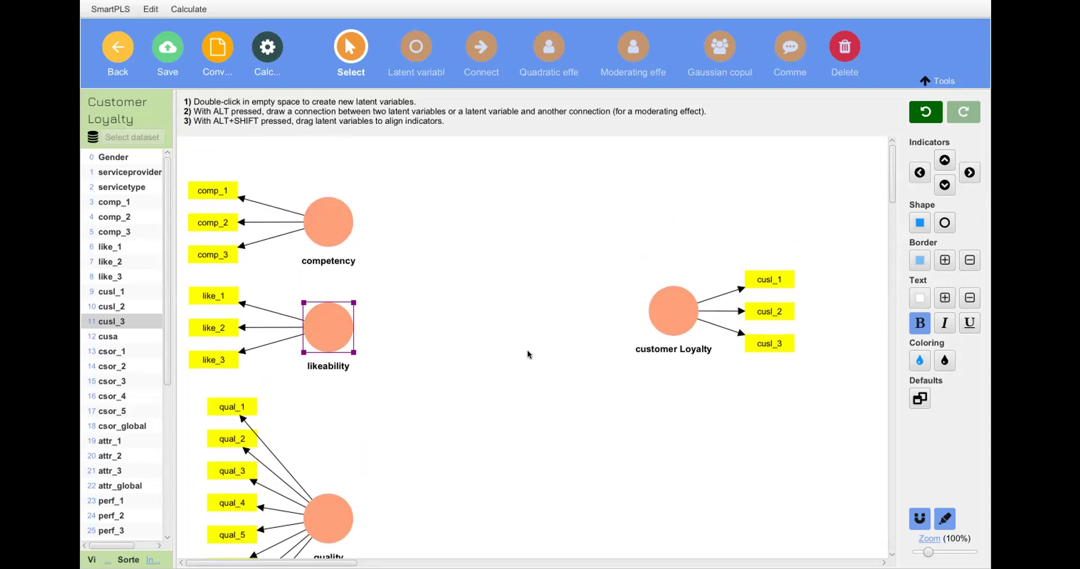
{"action": "scroll", "coordinate": [380, 365], "scroll_direction": "down", "scroll_amount": 2}
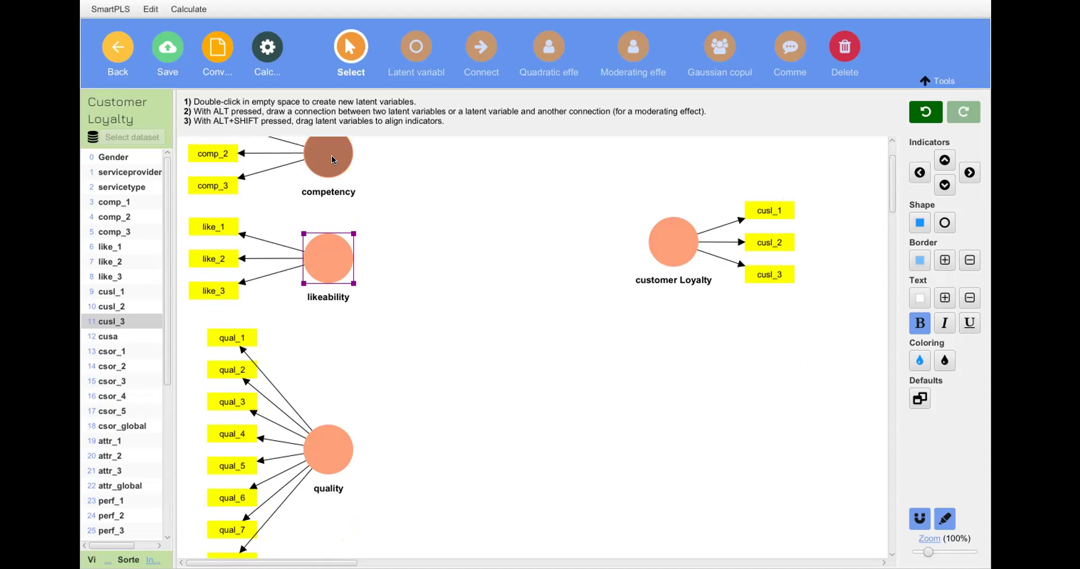
{"action": "mouse_move", "coordinate": [332, 156]}
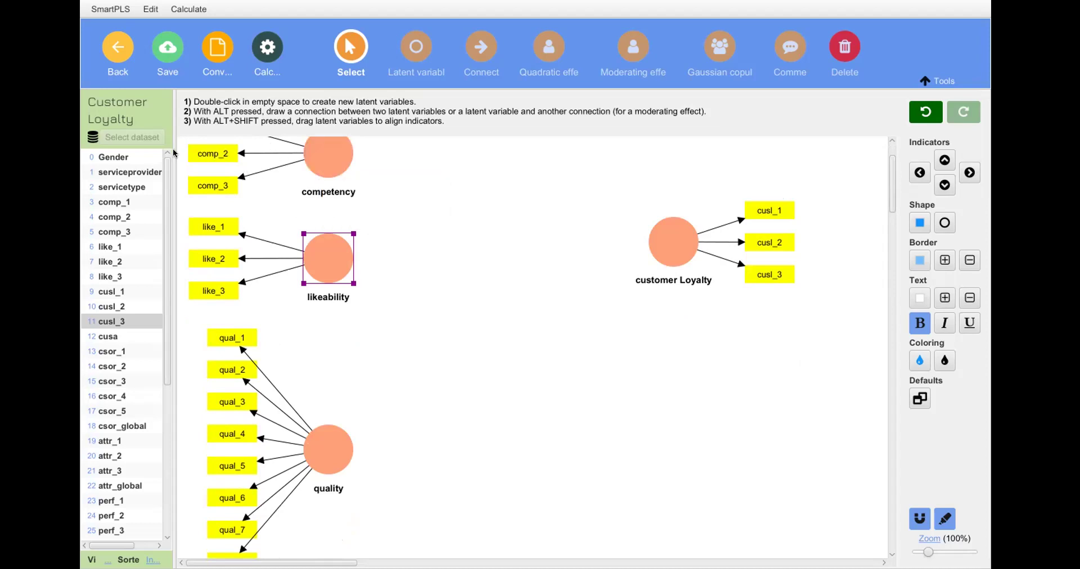
{"action": "scroll", "coordinate": [481, 289], "scroll_direction": "up", "scroll_amount": 1}
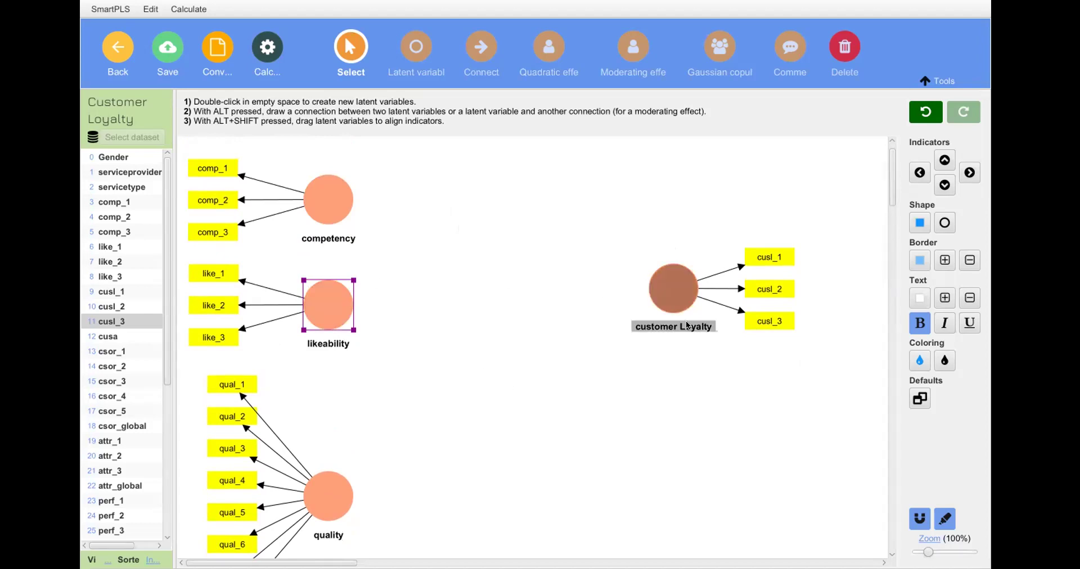
{"action": "scroll", "coordinate": [476, 417], "scroll_direction": "down", "scroll_amount": 2}
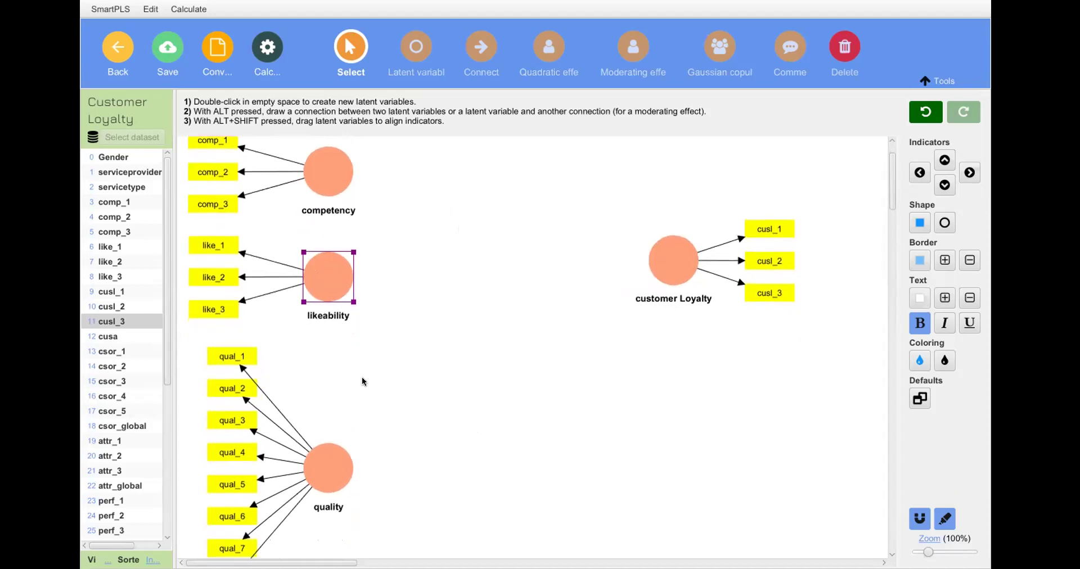
{"action": "scroll", "coordinate": [393, 386], "scroll_direction": "down", "scroll_amount": 1}
{"action": "scroll", "coordinate": [368, 386], "scroll_direction": "down", "scroll_amount": 3}
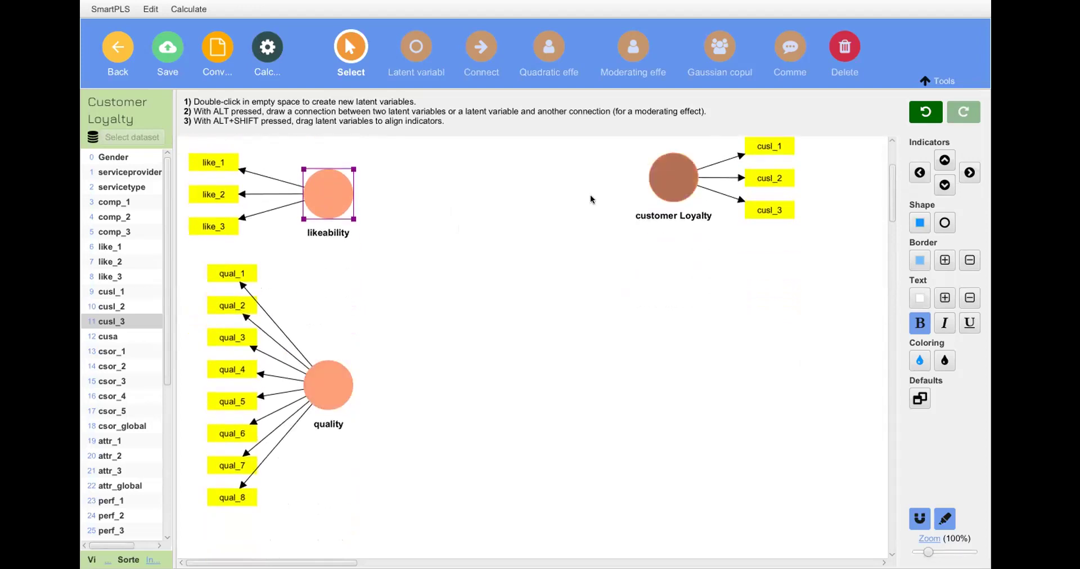
{"action": "scroll", "coordinate": [517, 262], "scroll_direction": "up", "scroll_amount": 4}
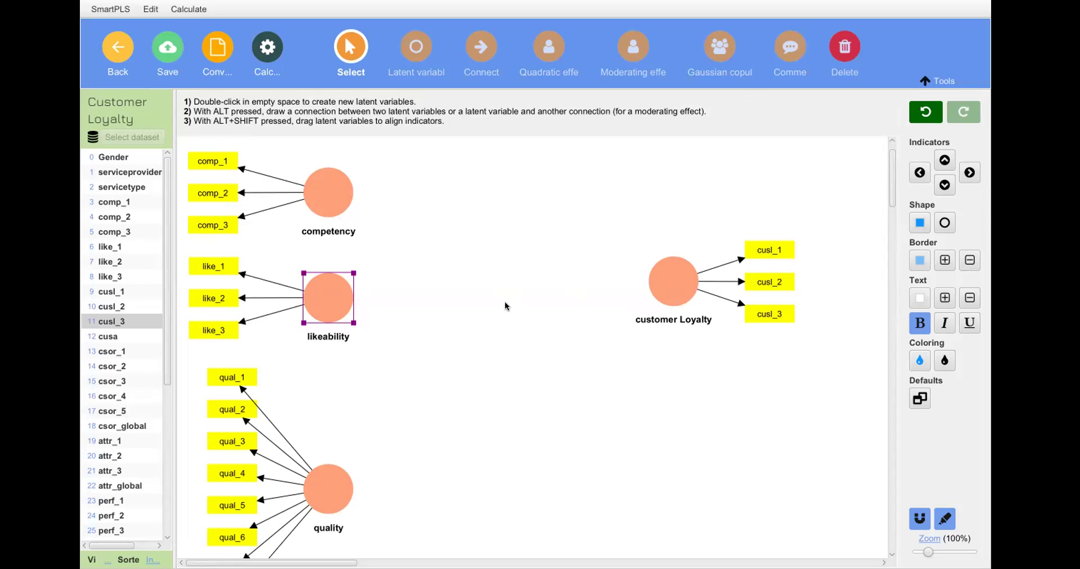
Step: Try out a path from competency to customer Loyalty and undo it
{"action": "left_click", "coordinate": [327, 199]}
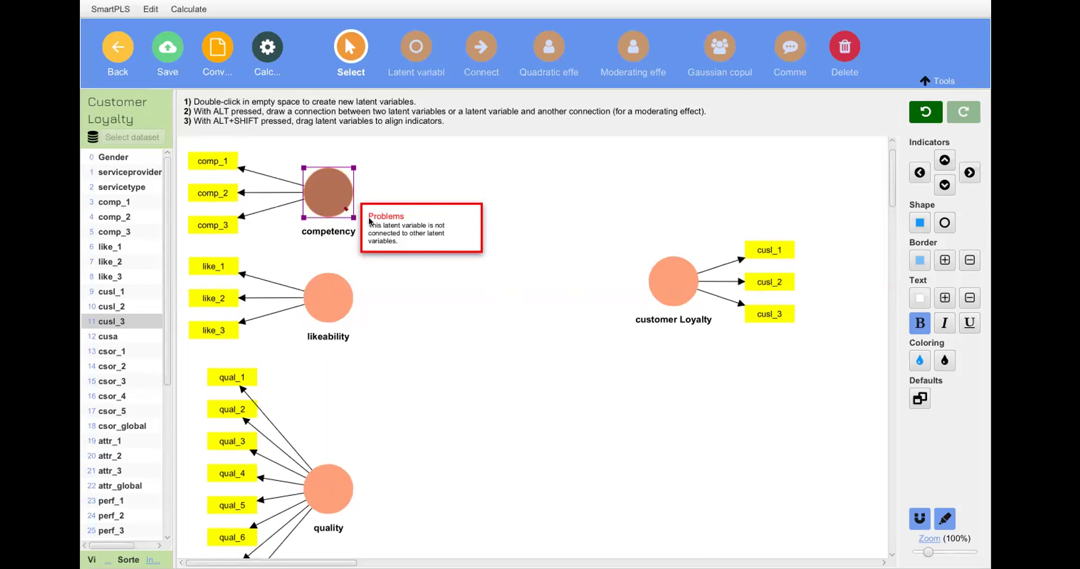
{"action": "left_click", "coordinate": [460, 301]}
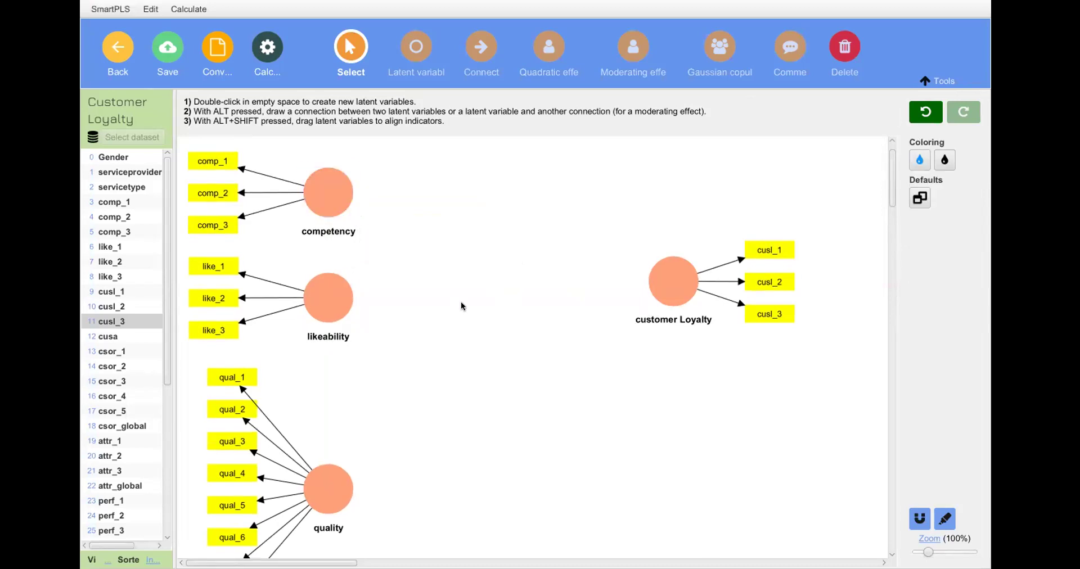
{"action": "left_click", "coordinate": [329, 191]}
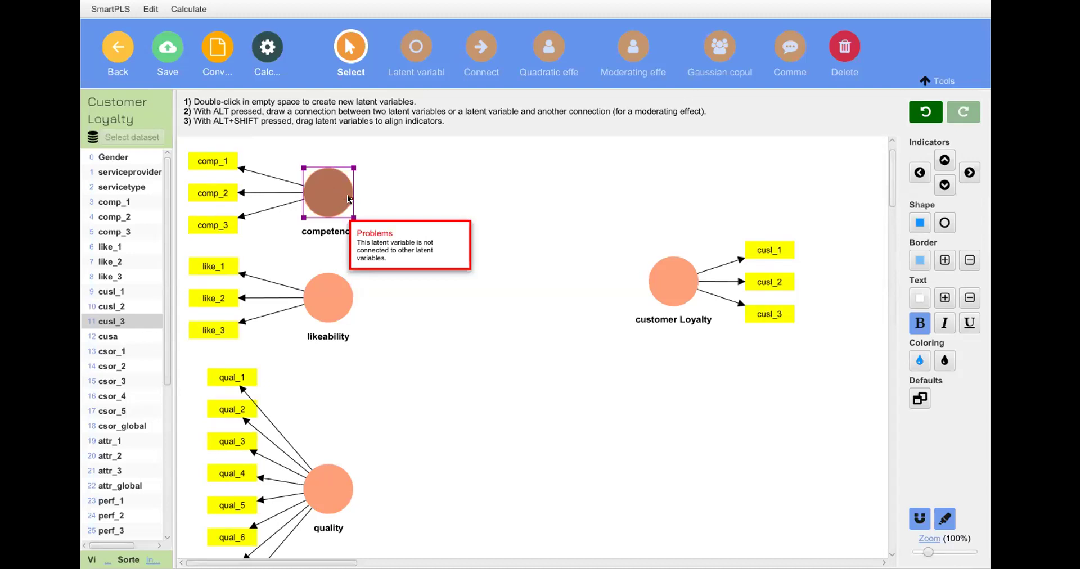
{"action": "left_click_drag", "start_coordinate": [360, 206], "coordinate": [670, 275]}
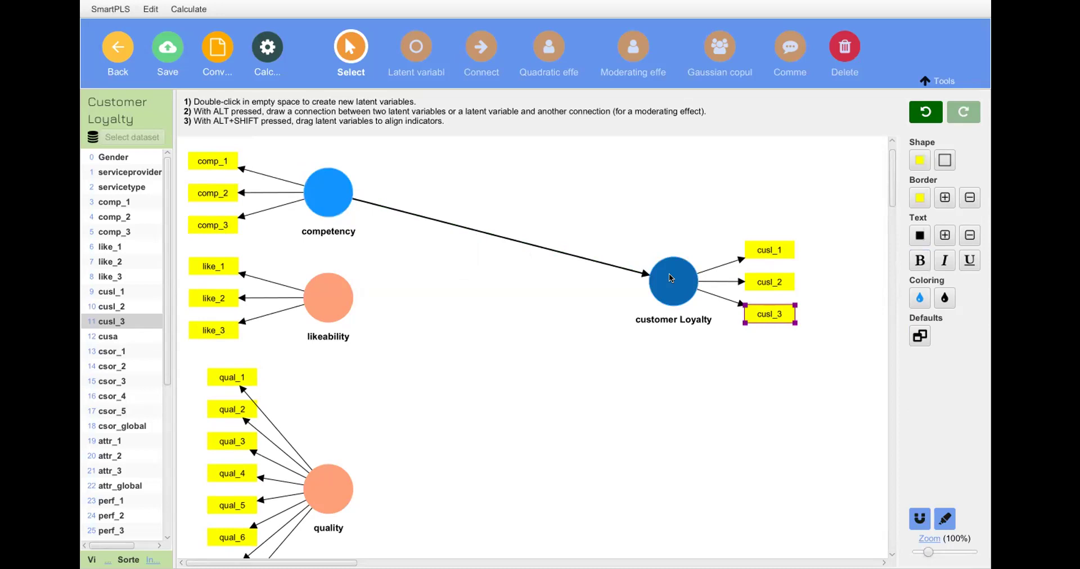
{"action": "left_click", "coordinate": [919, 105]}
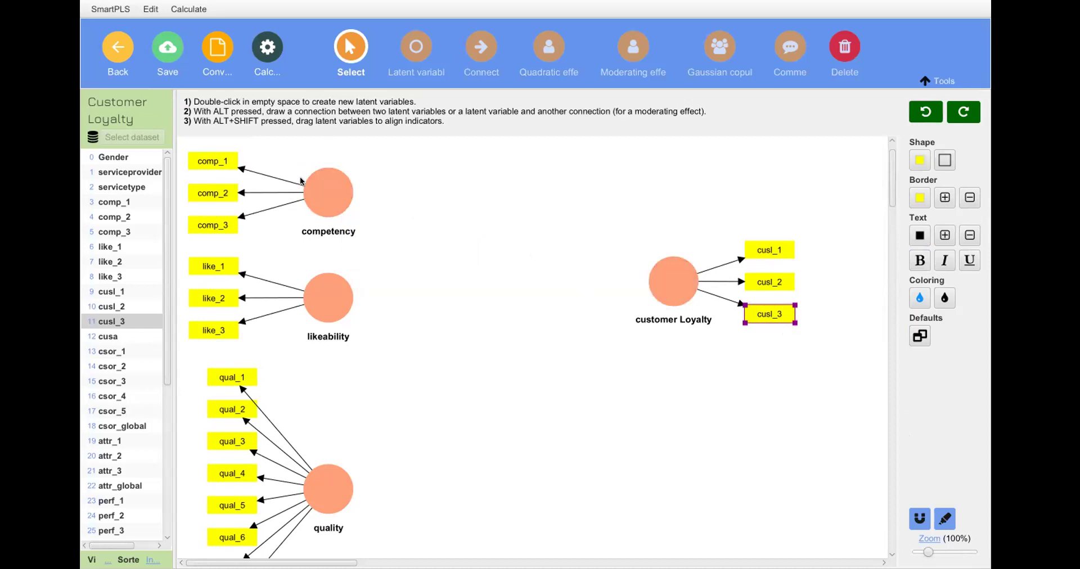
Step: Draw a path from the competency construct to customer Loyalty
{"action": "left_click", "coordinate": [333, 200]}
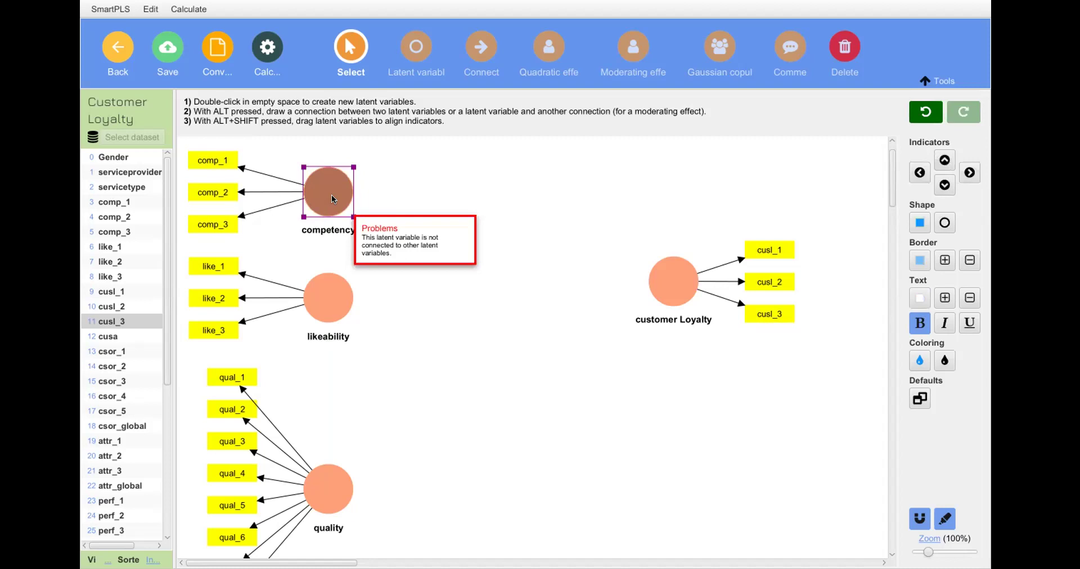
{"action": "left_click_drag", "start_coordinate": [332, 195], "coordinate": [664, 276]}
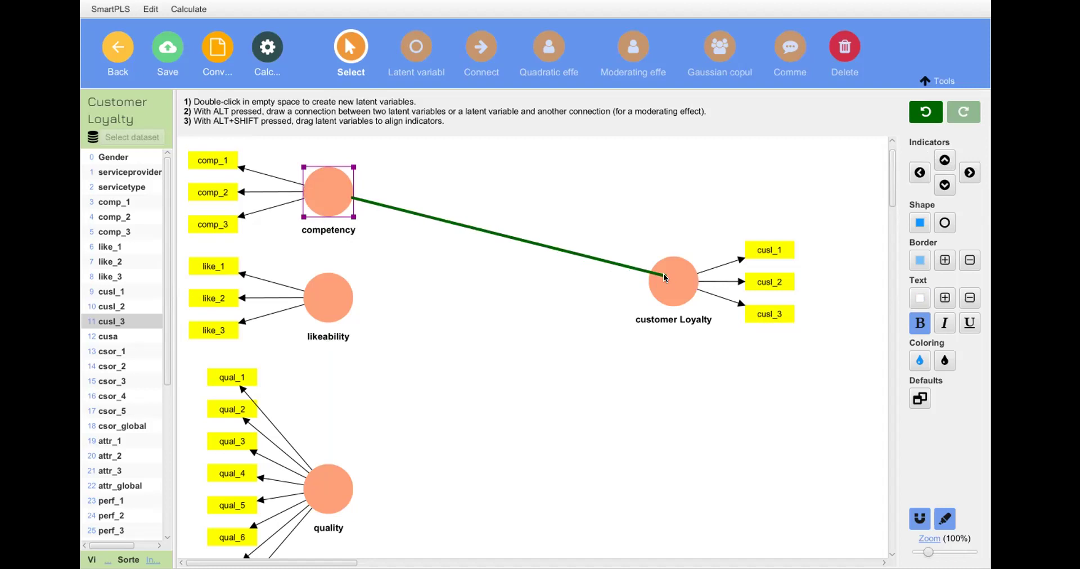
{"action": "left_click_drag", "start_coordinate": [664, 276], "coordinate": [664, 276]}
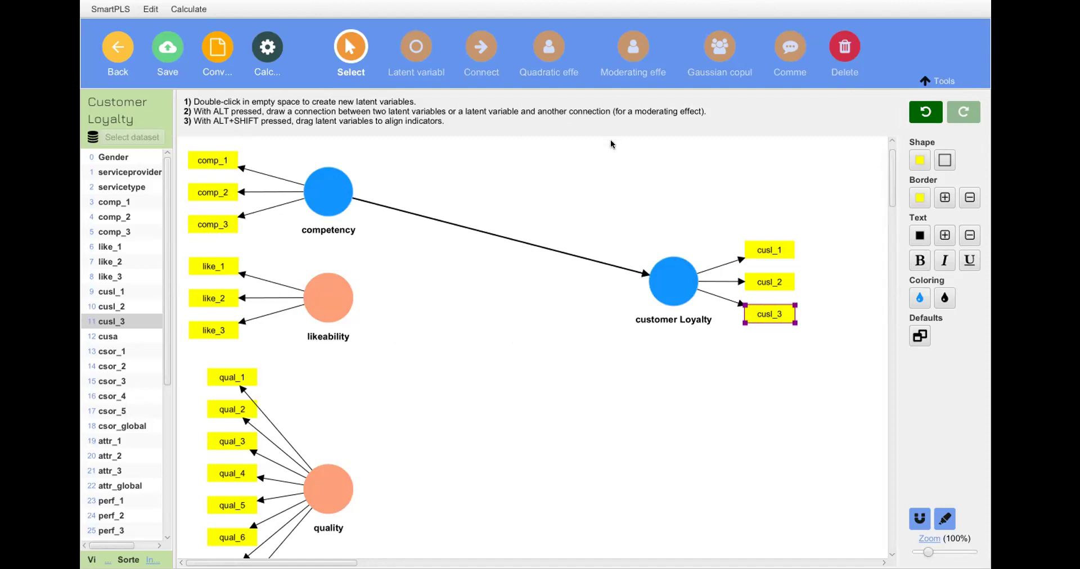
Step: Draw a path from likeability to customer Loyalty with the Connect tool
{"action": "left_click", "coordinate": [477, 71]}
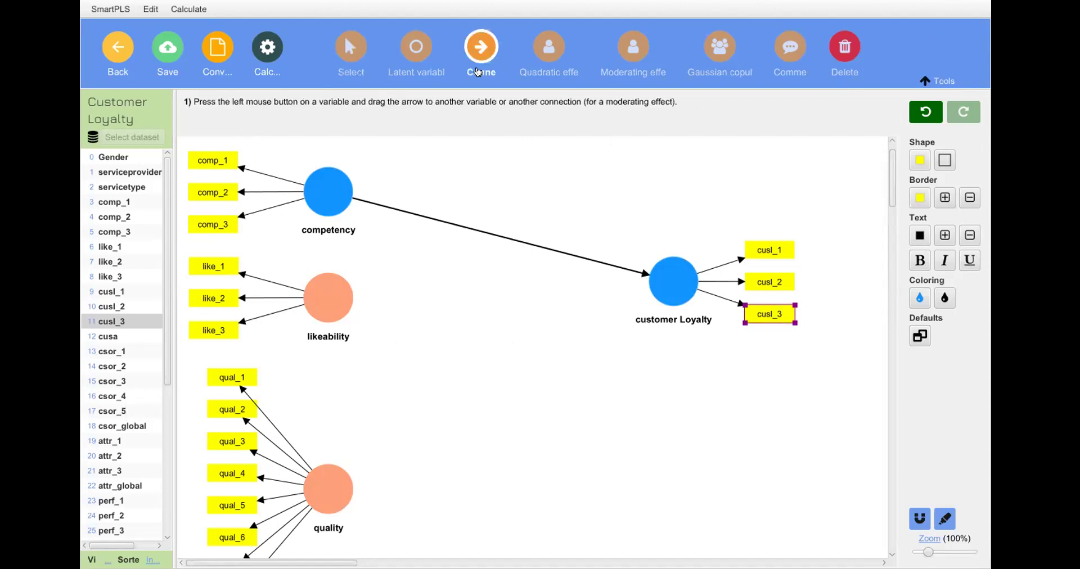
{"action": "scroll", "coordinate": [636, 167], "scroll_direction": "up", "scroll_amount": 1}
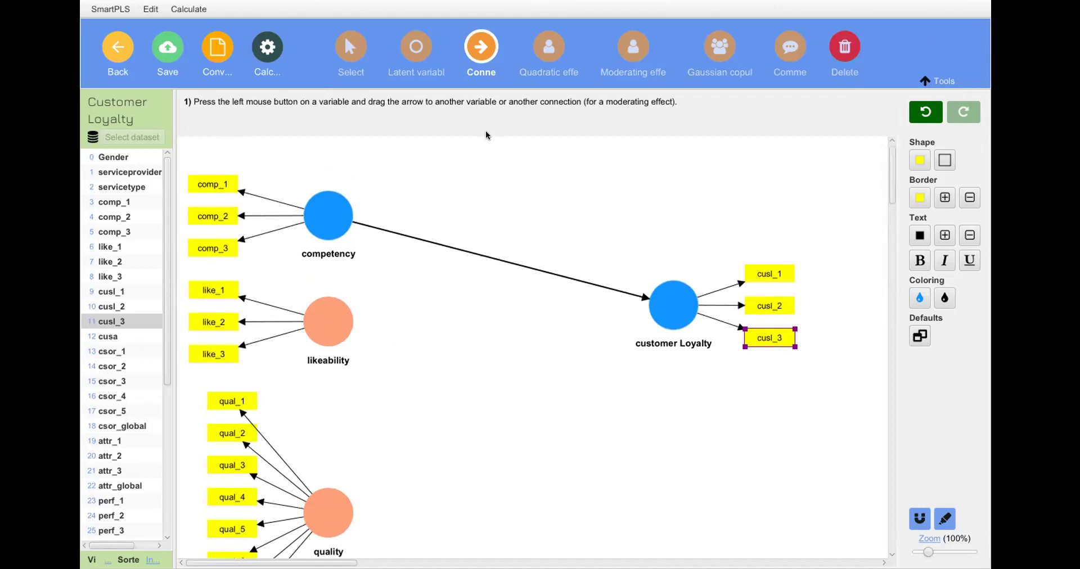
{"action": "scroll", "coordinate": [508, 138], "scroll_direction": "down", "scroll_amount": 1}
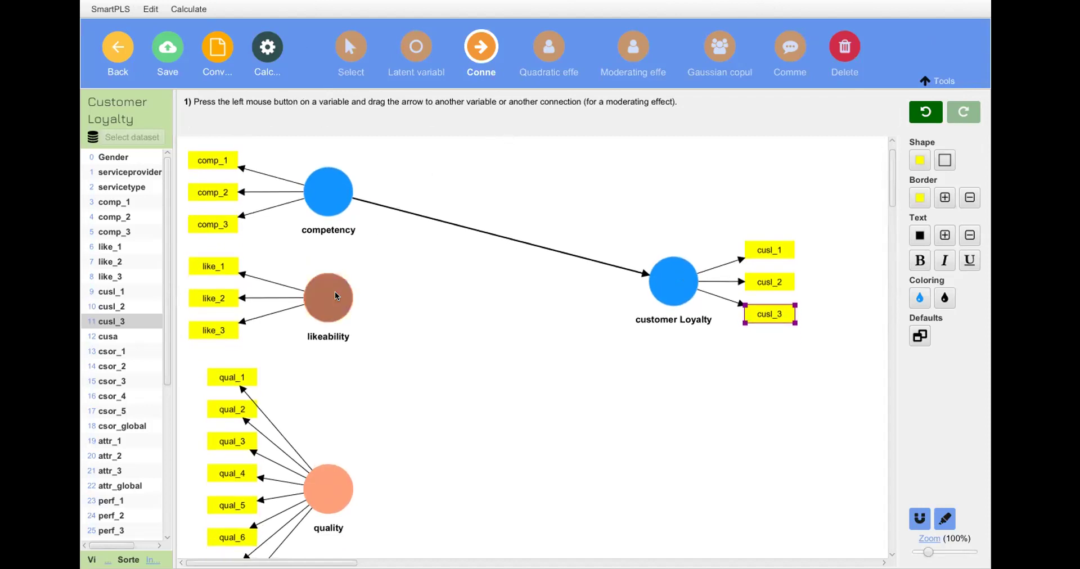
{"action": "mouse_move", "coordinate": [335, 292]}
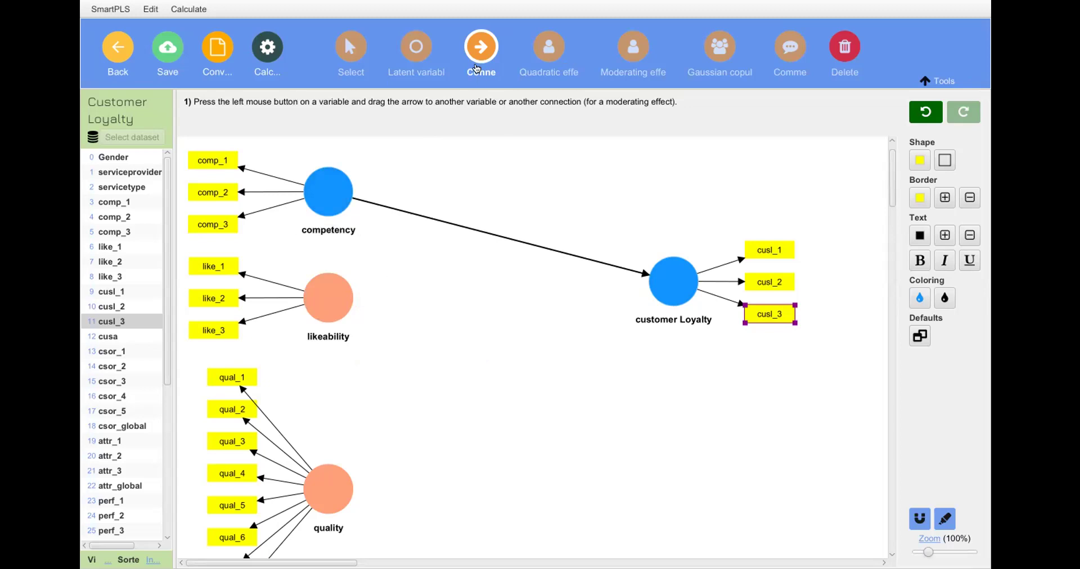
{"action": "left_click_drag", "start_coordinate": [392, 303], "coordinate": [663, 282]}
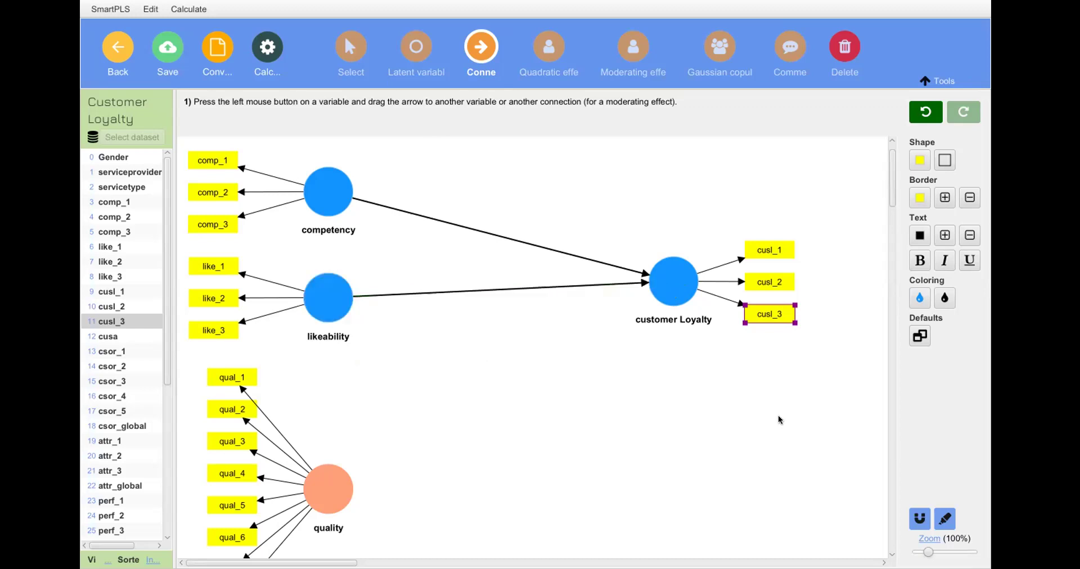
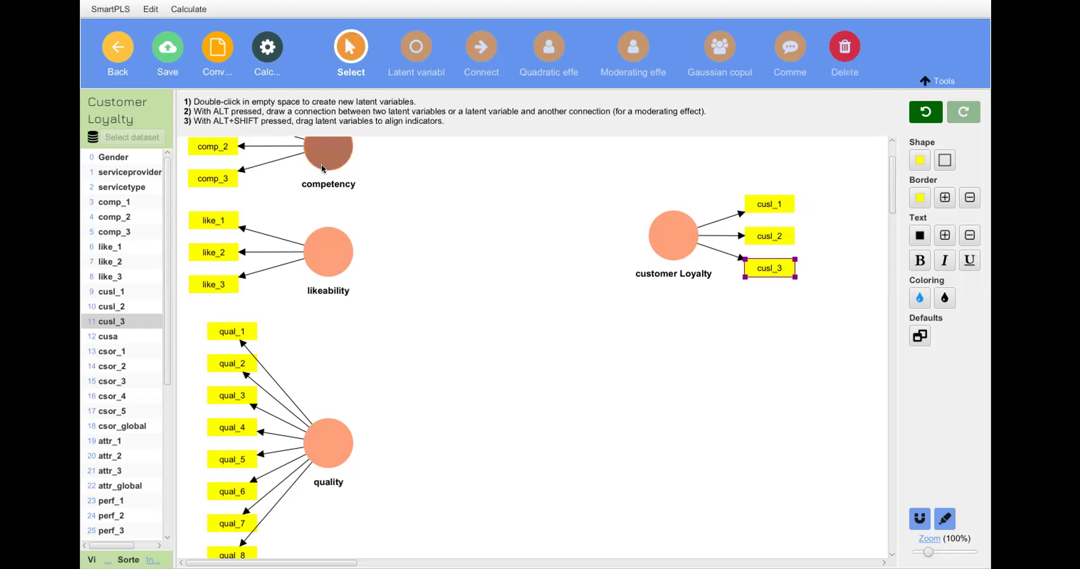
Step: Connect competency, likeability and quality each to customer Loyalty with a path pointing at customer Loyalty
{"action": "left_click_drag", "start_coordinate": [322, 151], "coordinate": [670, 236]}
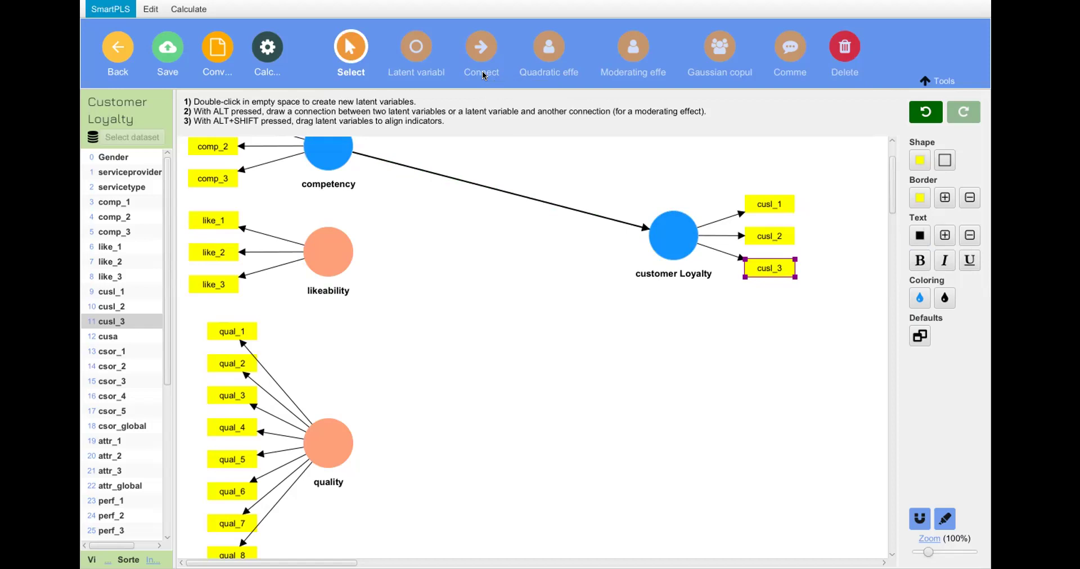
{"action": "left_click", "coordinate": [482, 73]}
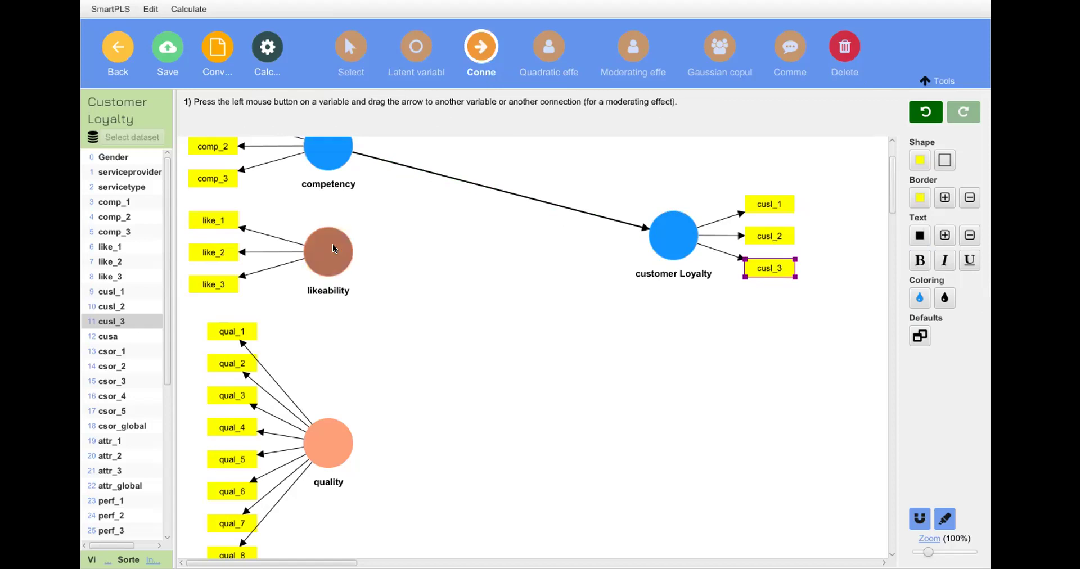
{"action": "left_click_drag", "start_coordinate": [334, 258], "coordinate": [668, 234]}
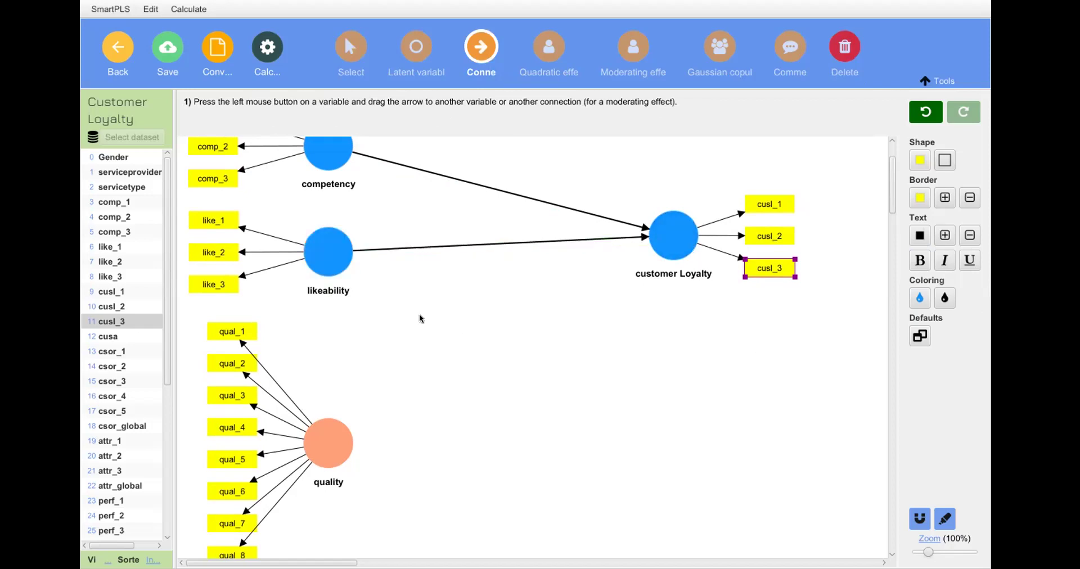
{"action": "scroll", "coordinate": [358, 426], "scroll_direction": "down", "scroll_amount": 1}
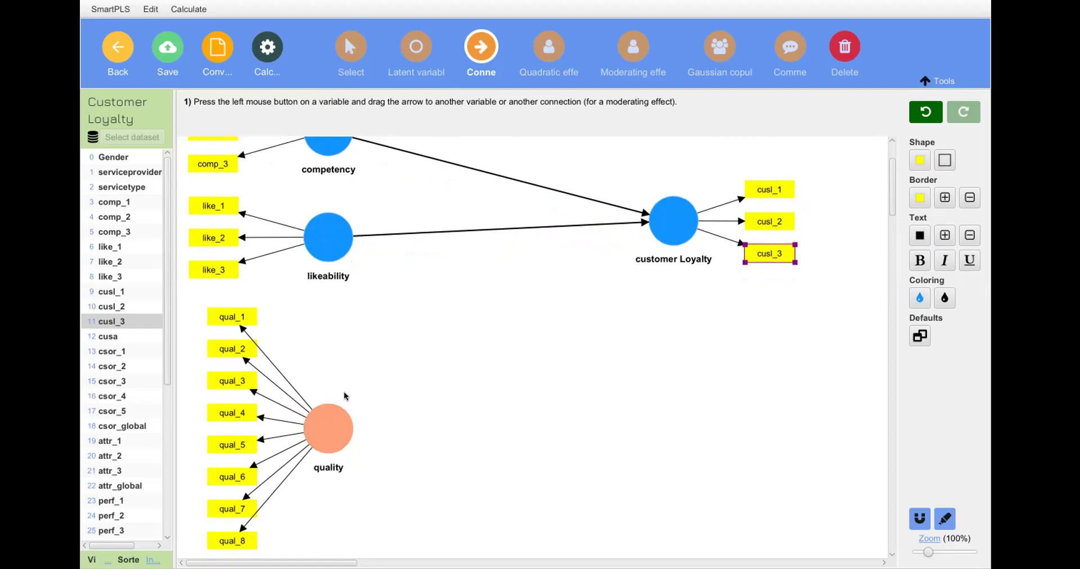
{"action": "left_click_drag", "start_coordinate": [319, 422], "coordinate": [673, 224]}
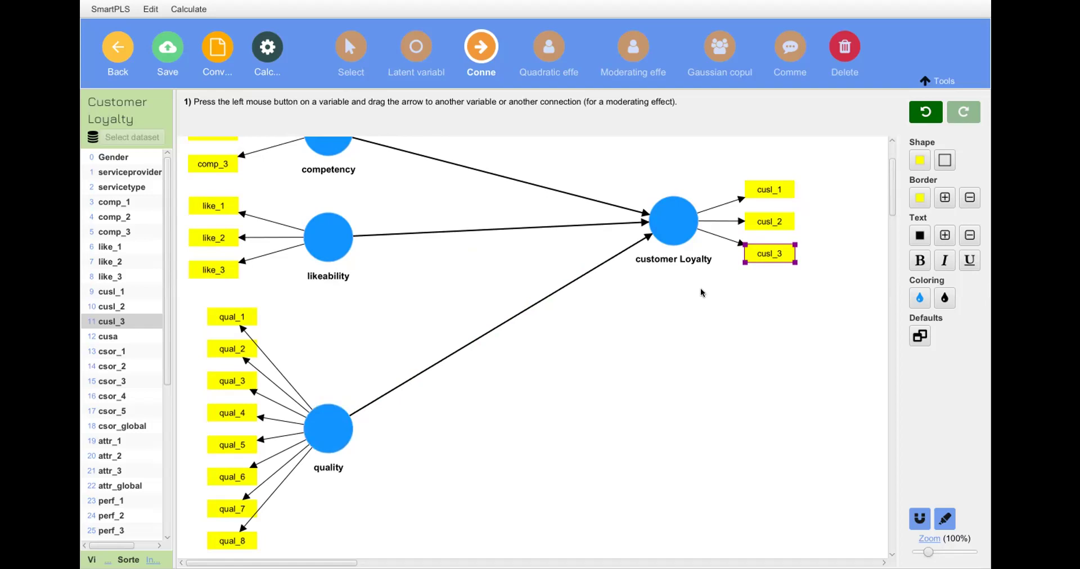
Step: Examine the structural paths into customer Loyalty, the indicators of each construct and the dataset's variable list
{"action": "scroll", "coordinate": [654, 299], "scroll_direction": "up", "scroll_amount": 3}
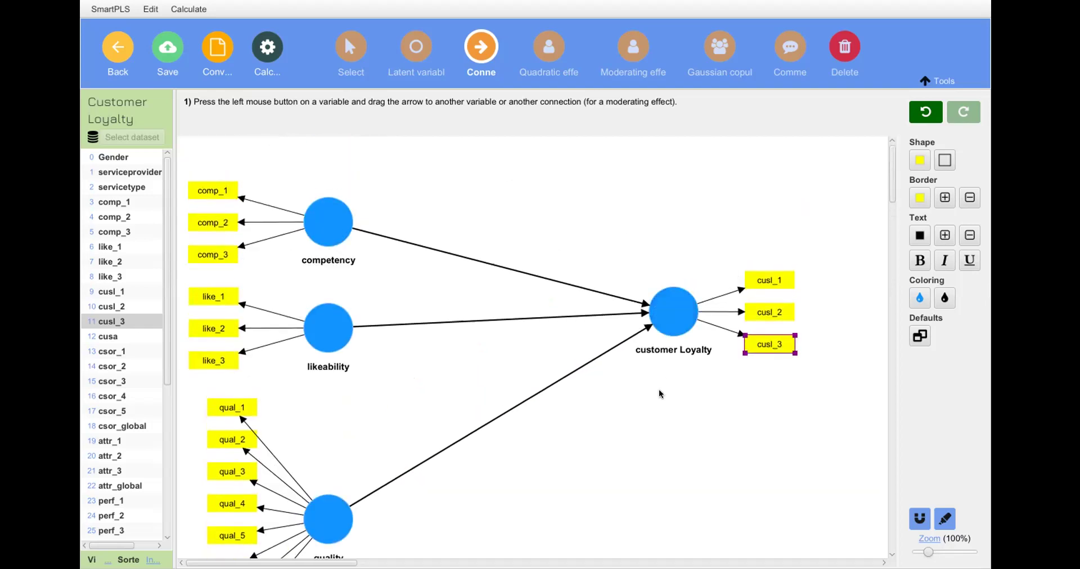
{"action": "scroll", "coordinate": [465, 218], "scroll_direction": "down", "scroll_amount": 4}
{"action": "scroll", "coordinate": [542, 261], "scroll_direction": "up", "scroll_amount": 3}
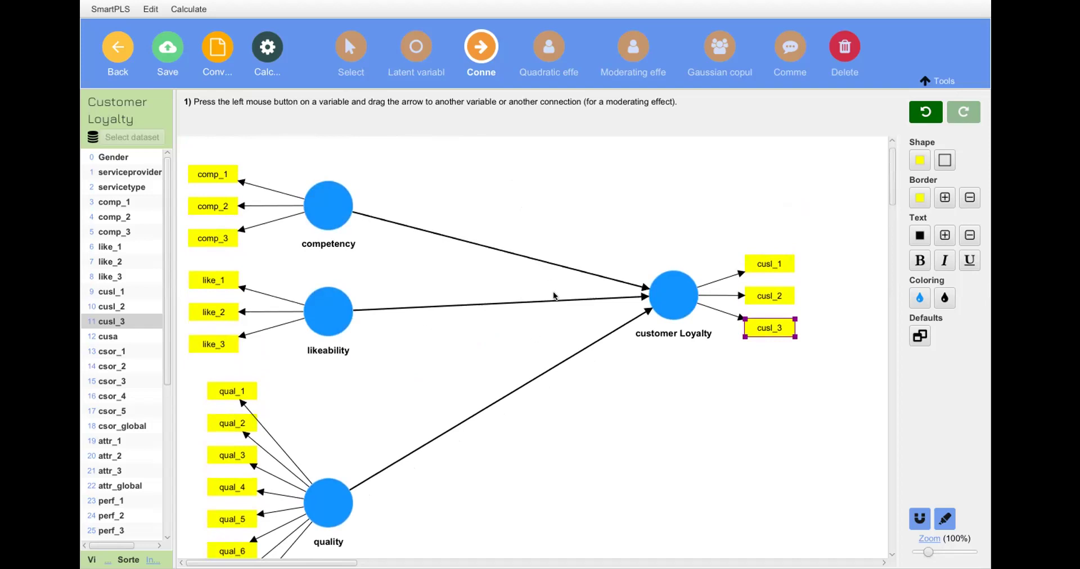
{"action": "scroll", "coordinate": [602, 369], "scroll_direction": "down", "scroll_amount": 2}
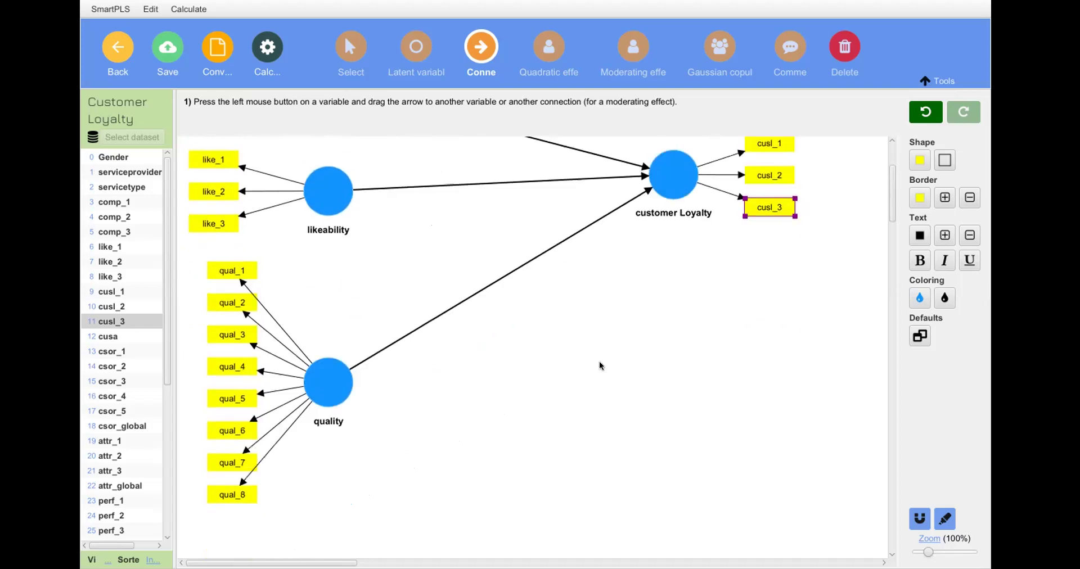
{"action": "scroll", "coordinate": [586, 358], "scroll_direction": "up", "scroll_amount": 1}
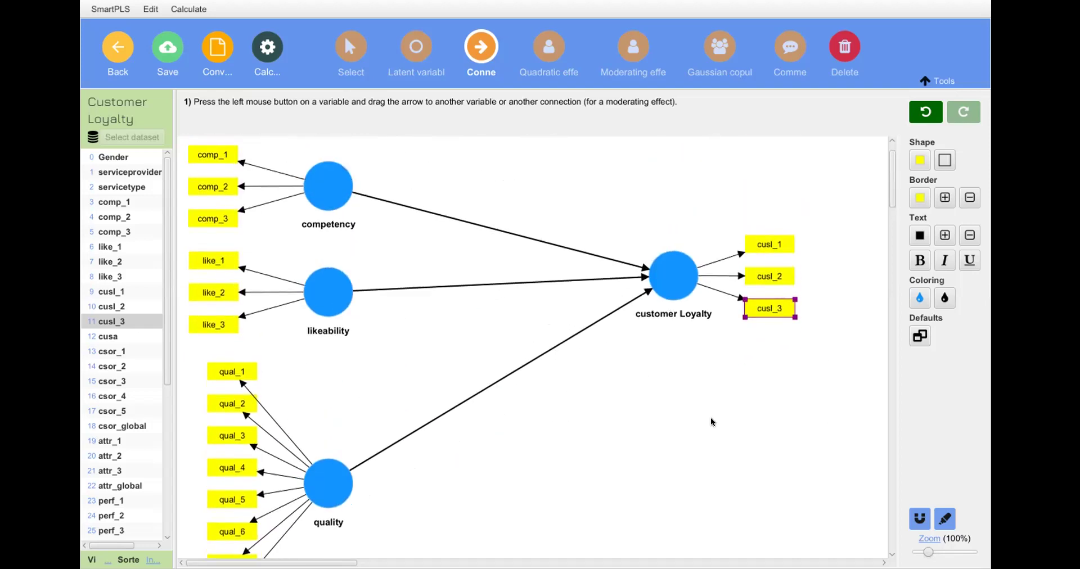
{"action": "scroll", "coordinate": [359, 359], "scroll_direction": "down", "scroll_amount": 1}
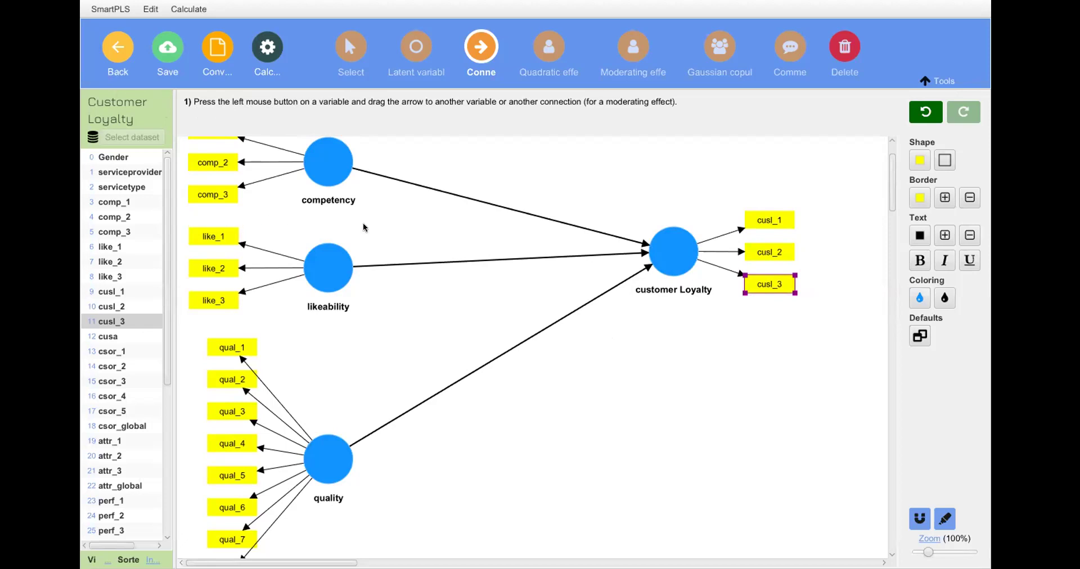
{"action": "left_click_drag", "start_coordinate": [167, 323], "coordinate": [252, 394]}
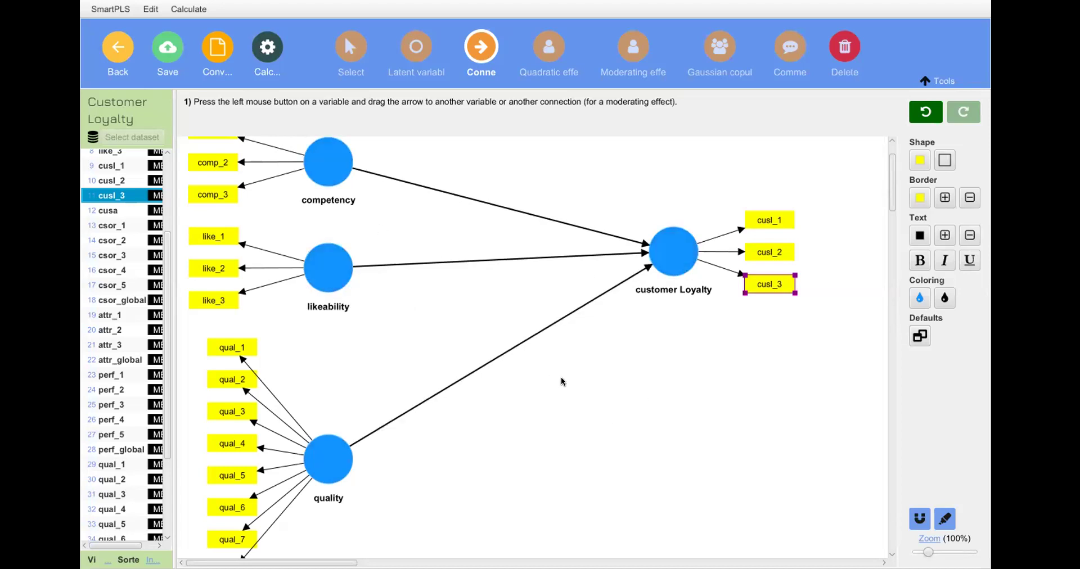
{"action": "scroll", "coordinate": [562, 381], "scroll_direction": "up", "scroll_amount": 2}
{"action": "scroll", "coordinate": [534, 363], "scroll_direction": "down", "scroll_amount": 3}
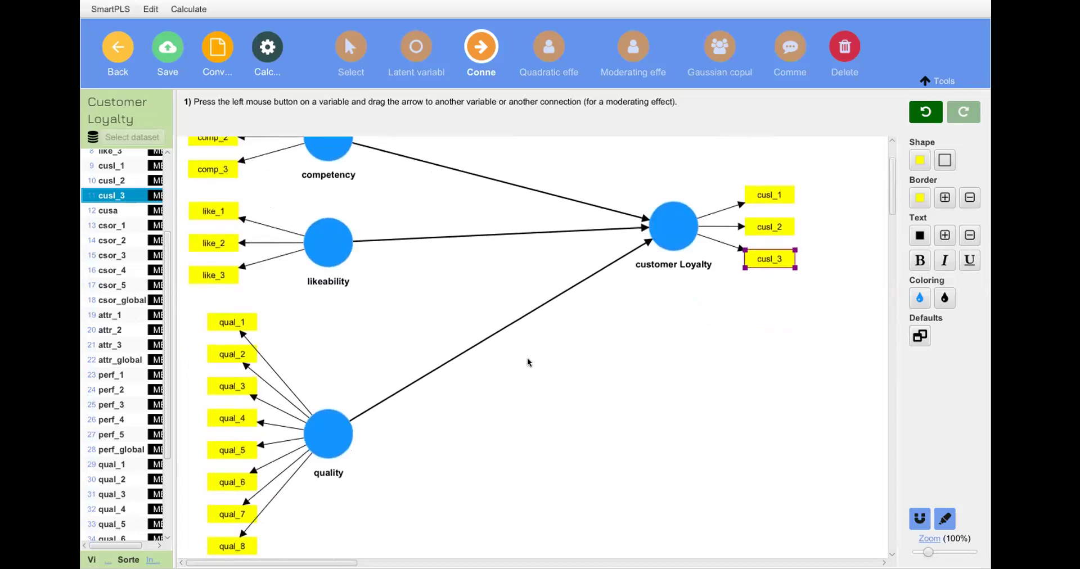
{"action": "scroll", "coordinate": [527, 358], "scroll_direction": "up", "scroll_amount": 3}
{"action": "scroll", "coordinate": [528, 364], "scroll_direction": "down", "scroll_amount": 1}
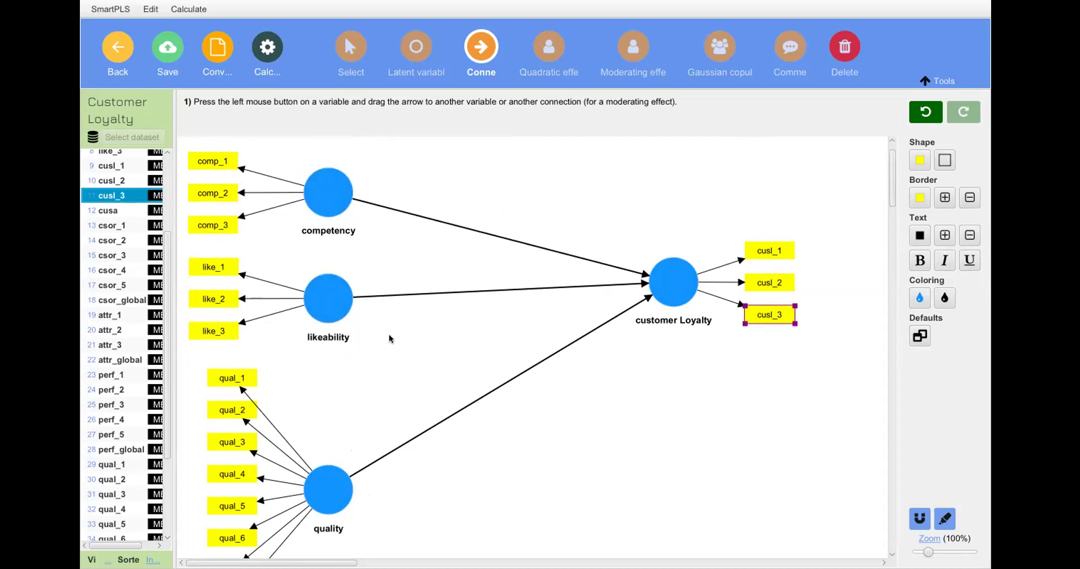
{"action": "scroll", "coordinate": [391, 343], "scroll_direction": "up", "scroll_amount": 1}
{"action": "scroll", "coordinate": [407, 340], "scroll_direction": "down", "scroll_amount": 3}
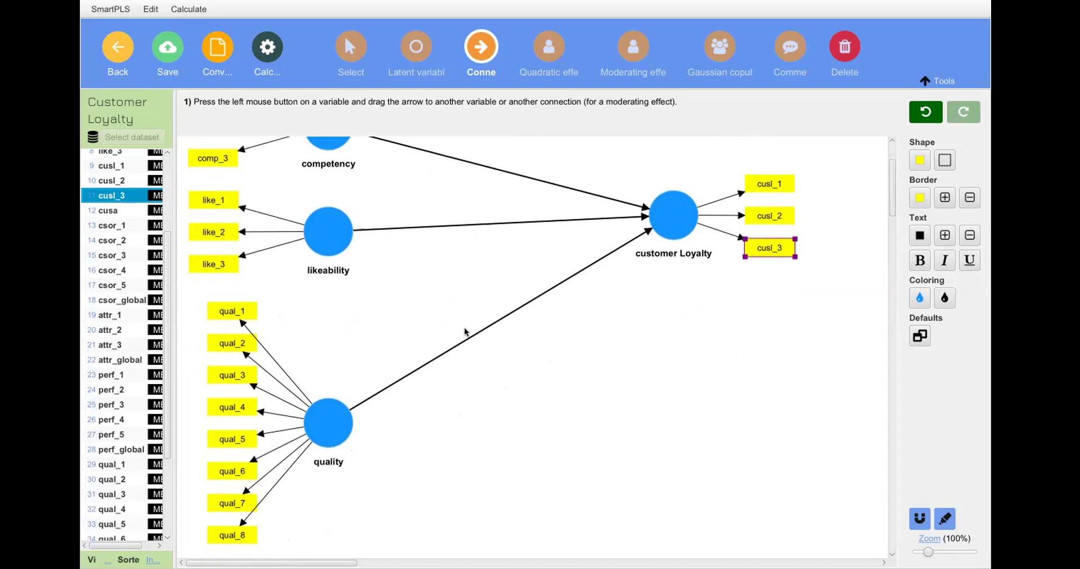
{"action": "scroll", "coordinate": [467, 315], "scroll_direction": "down", "scroll_amount": 2}
{"action": "scroll", "coordinate": [472, 299], "scroll_direction": "up", "scroll_amount": 5}
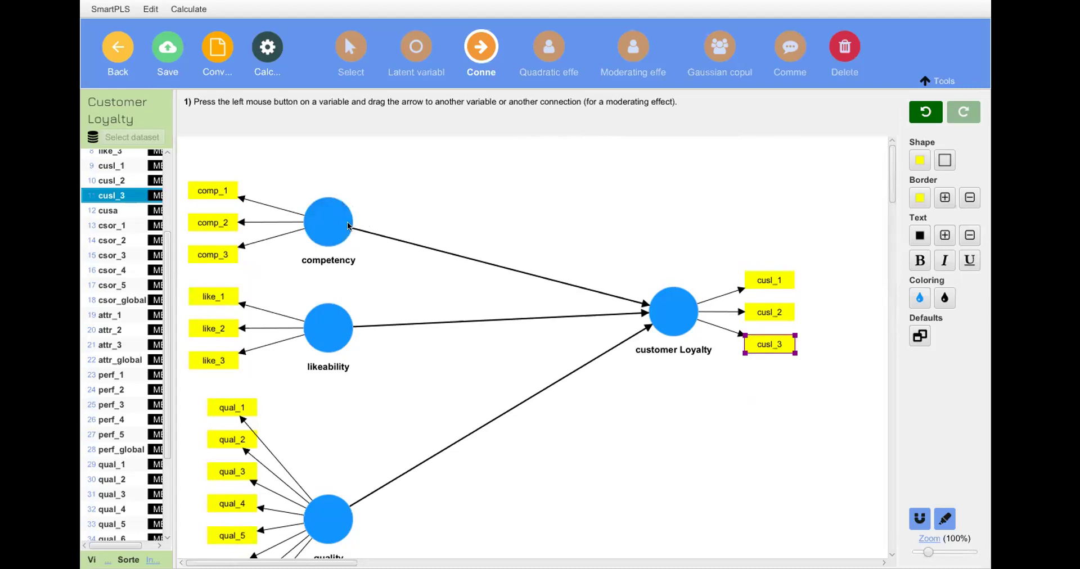
Step: Delete the path from competency to customer Loyalty and draw it again with the Connect tool
{"action": "double_click", "coordinate": [326, 222]}
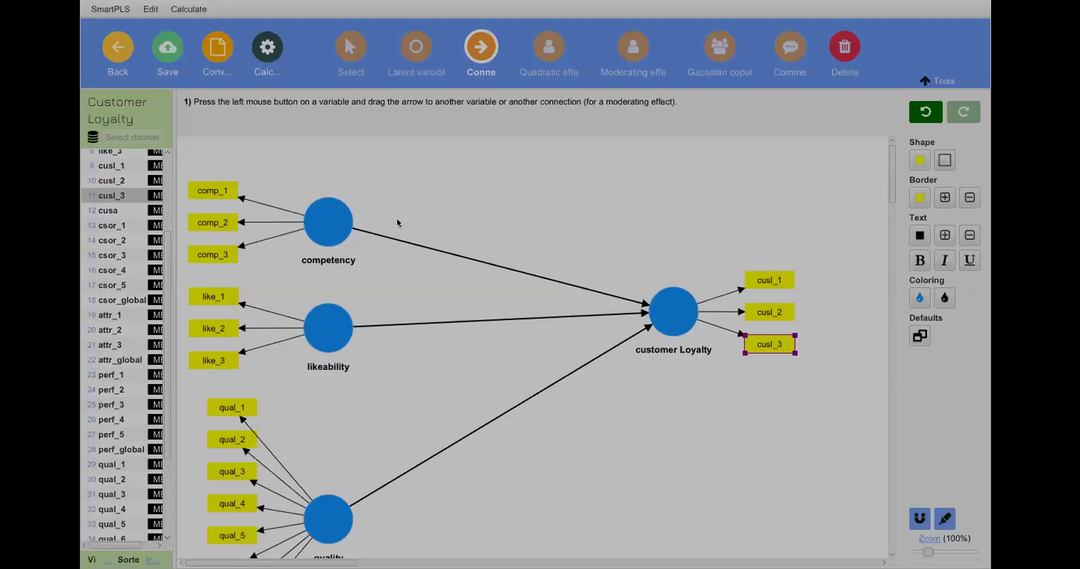
{"action": "left_click", "coordinate": [555, 439]}
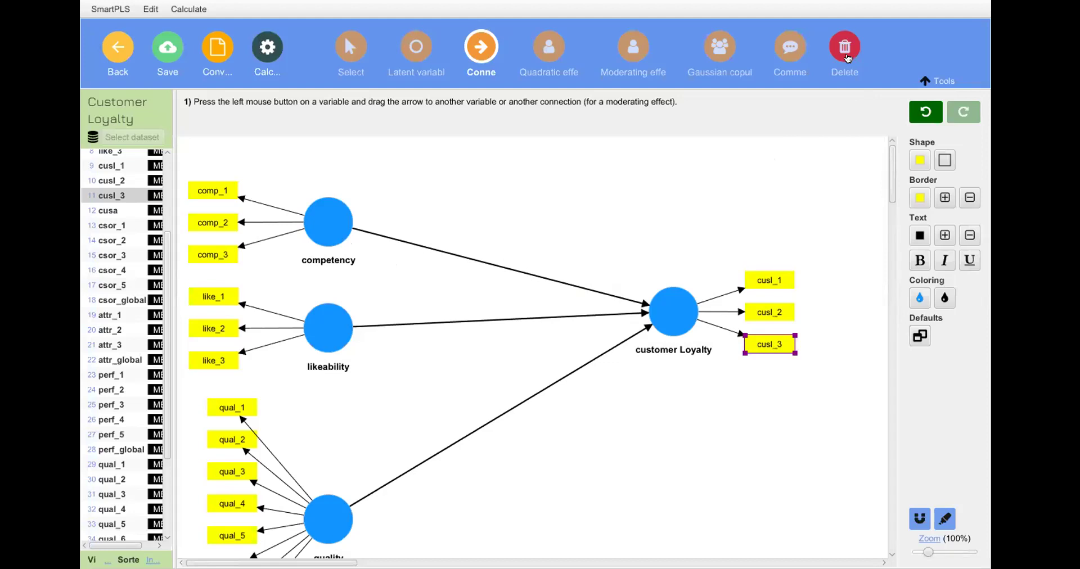
{"action": "left_click", "coordinate": [846, 59]}
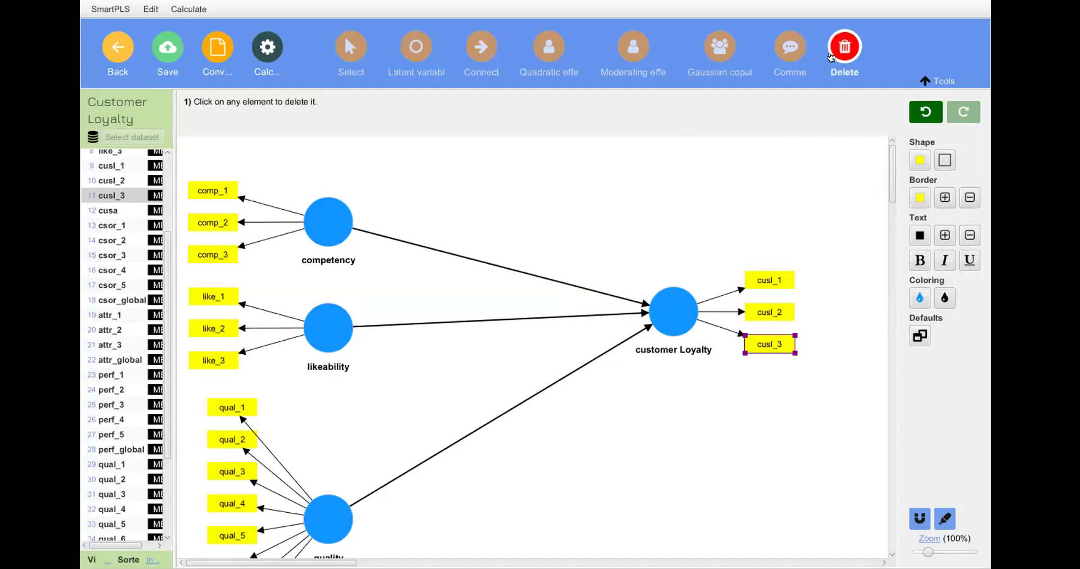
{"action": "left_click", "coordinate": [475, 259]}
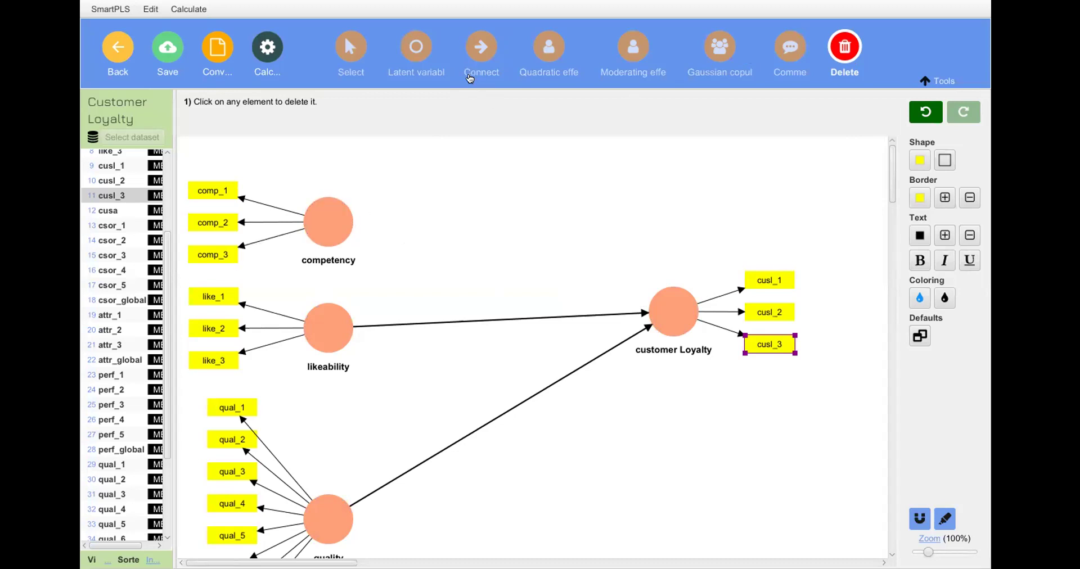
{"action": "left_click", "coordinate": [470, 75]}
{"action": "left_click_drag", "start_coordinate": [408, 249], "coordinate": [652, 307]}
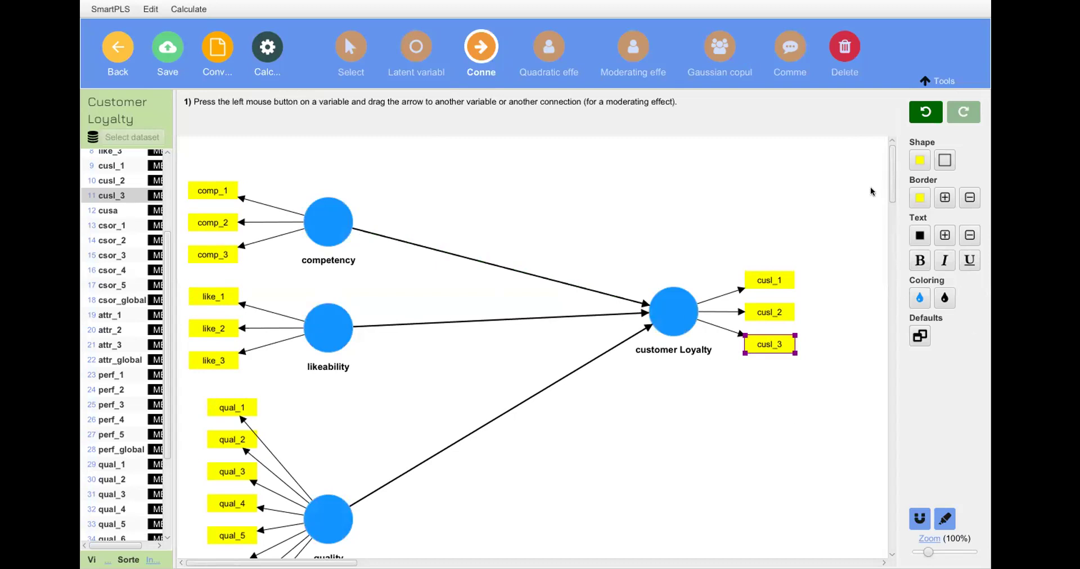
Step: Check the complete model from competency down to quality and save the Customer Loyalty model
{"action": "scroll", "coordinate": [887, 180], "scroll_direction": "down", "scroll_amount": 6}
{"action": "scroll", "coordinate": [895, 202], "scroll_direction": "up", "scroll_amount": 6}
{"action": "scroll", "coordinate": [886, 236], "scroll_direction": "down", "scroll_amount": 2}
{"action": "left_click_drag", "start_coordinate": [886, 233], "coordinate": [898, 151]}
{"action": "left_click", "coordinate": [174, 64]}
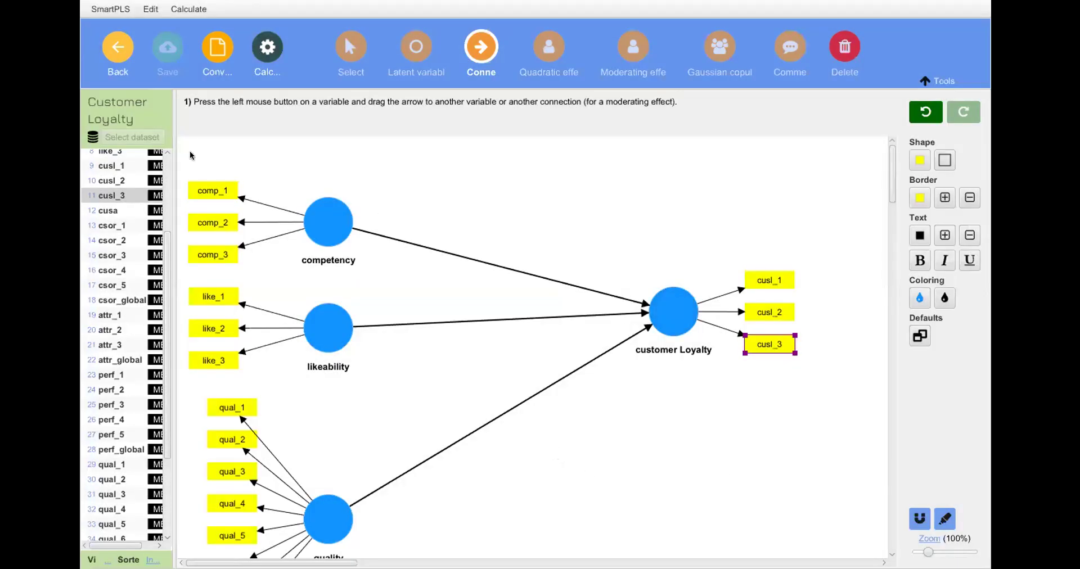
Step: Return to the workspace, reopen the Customer Loyalty model and delete the cusl_1 indicator from the customer Loyalty construct
{"action": "left_click", "coordinate": [117, 44]}
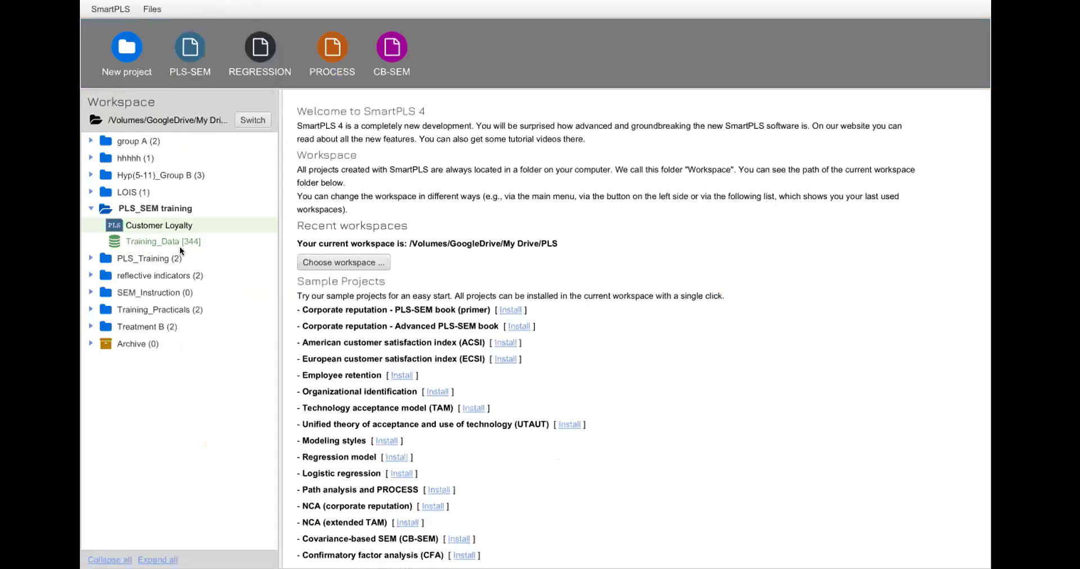
{"action": "double_click", "coordinate": [168, 225]}
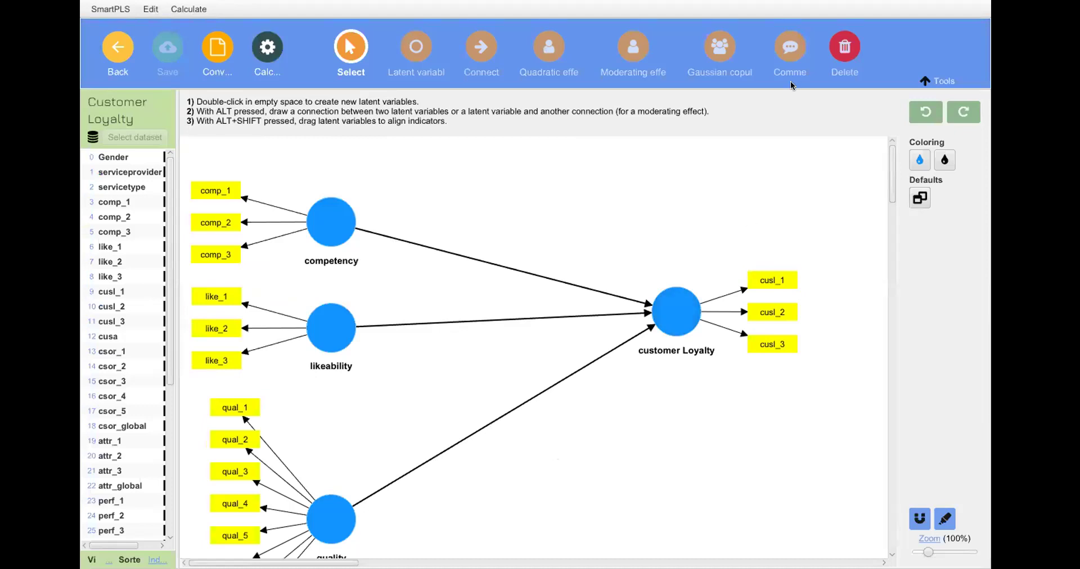
{"action": "left_click", "coordinate": [844, 58]}
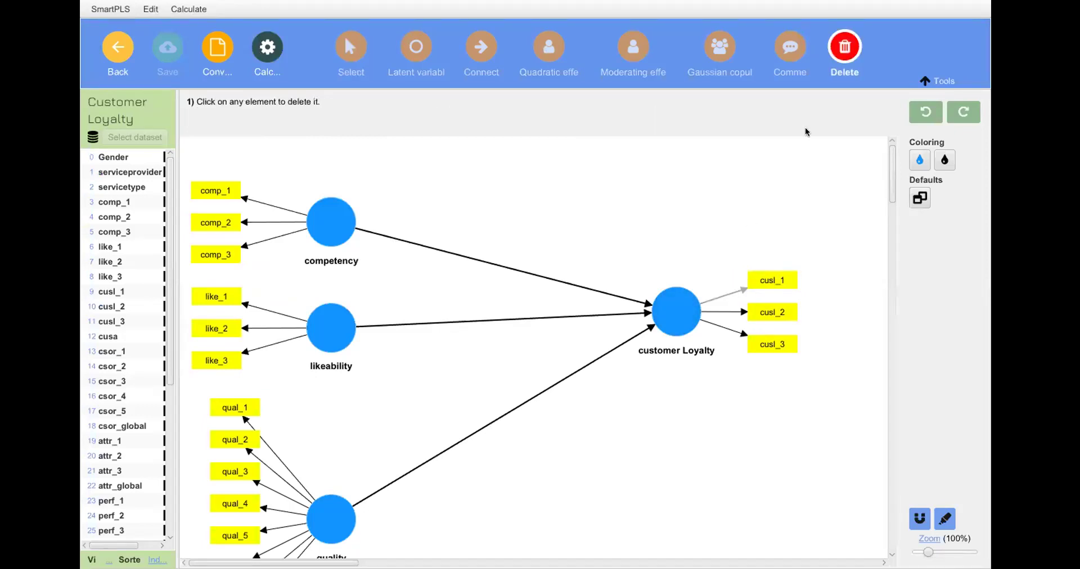
{"action": "left_click", "coordinate": [735, 292]}
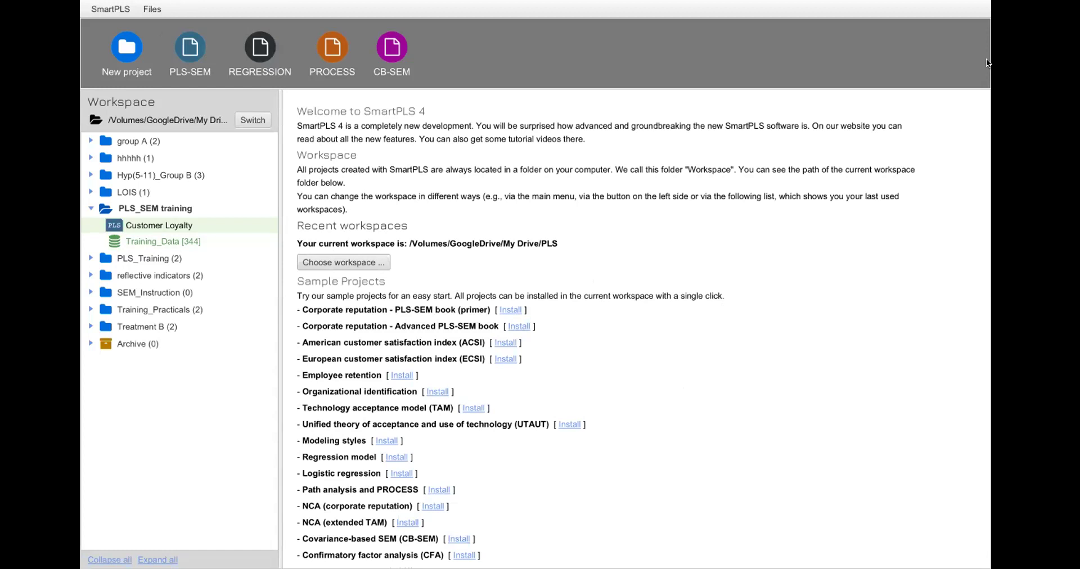
Step: Open the Customer Loyalty model from the PLS_SEM training project to review it, and return to the workspace
{"action": "left_click", "coordinate": [186, 60]}
{"action": "left_click", "coordinate": [164, 222]}
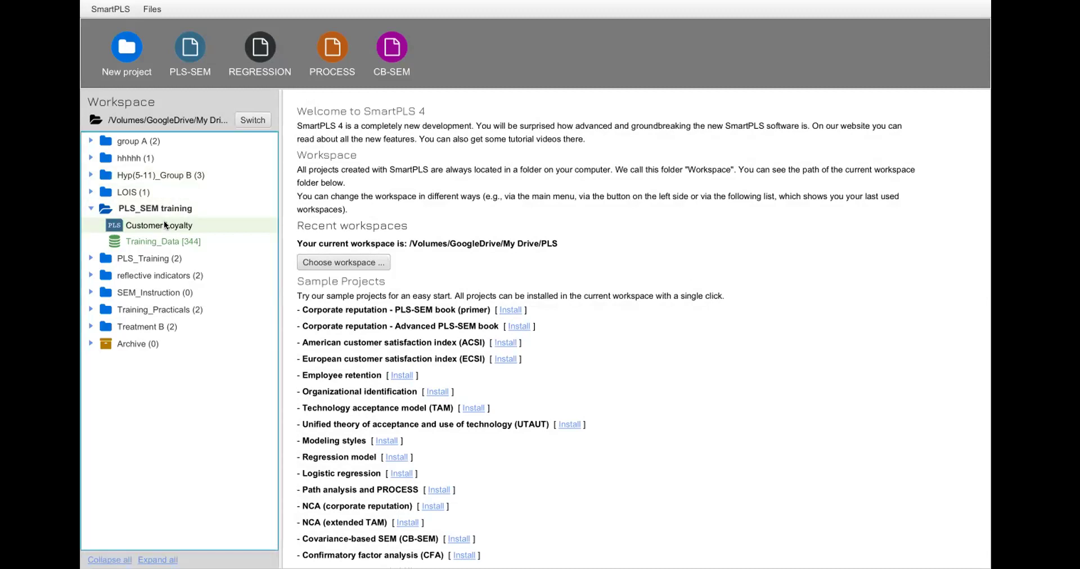
{"action": "double_click", "coordinate": [164, 221]}
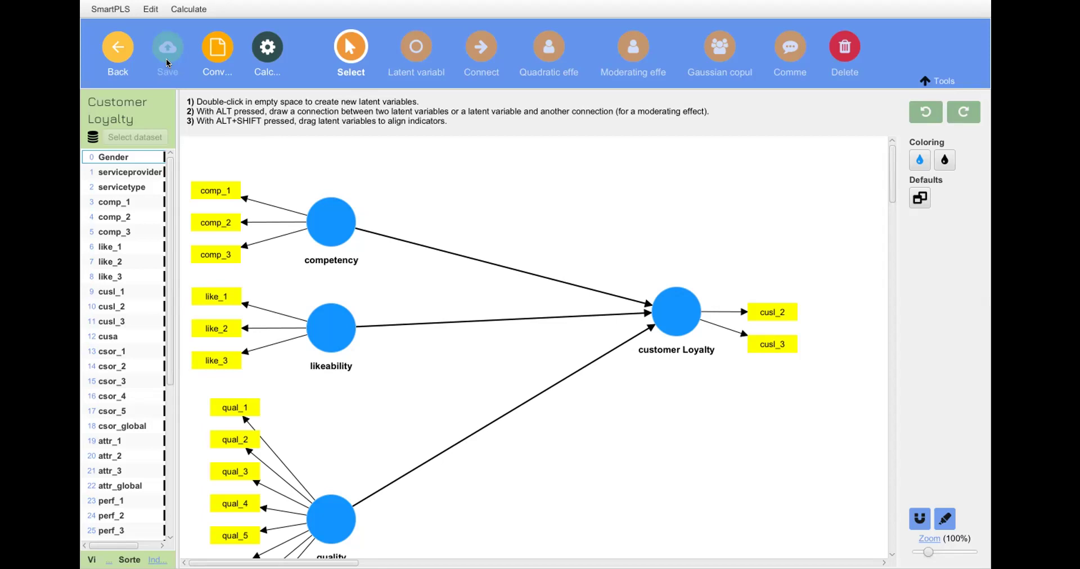
{"action": "left_click", "coordinate": [112, 53]}
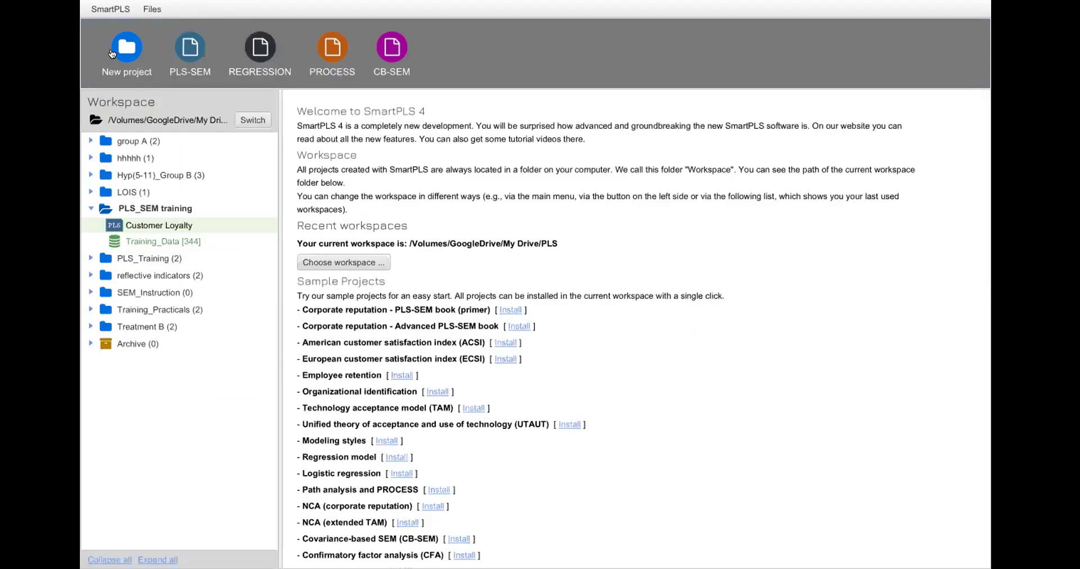